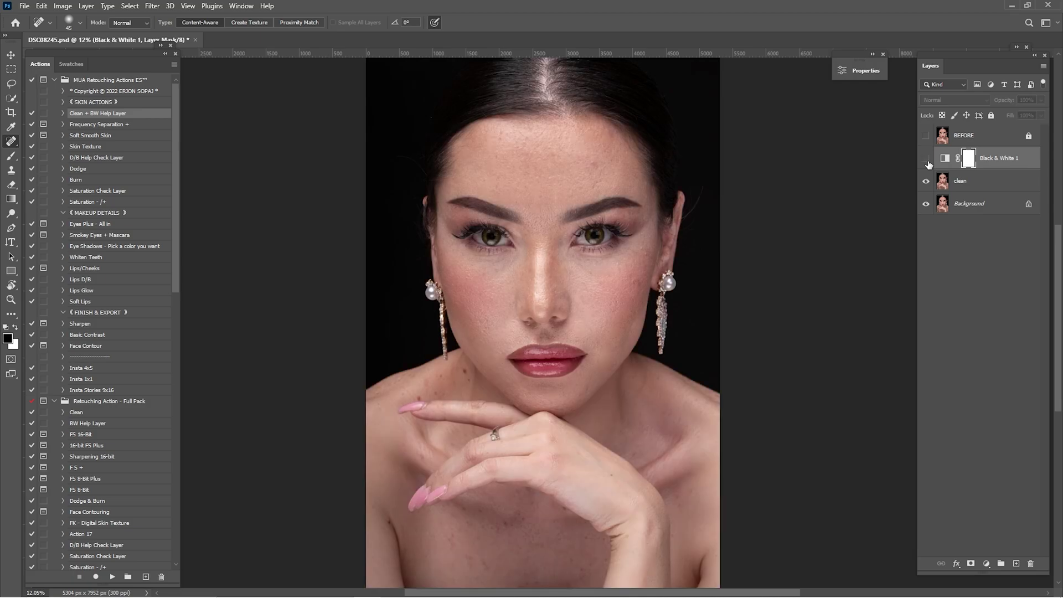
Step: Show the Black & White 1 layer and darken its conversion with Reds at -45 and Yellows at -40
click(926, 159)
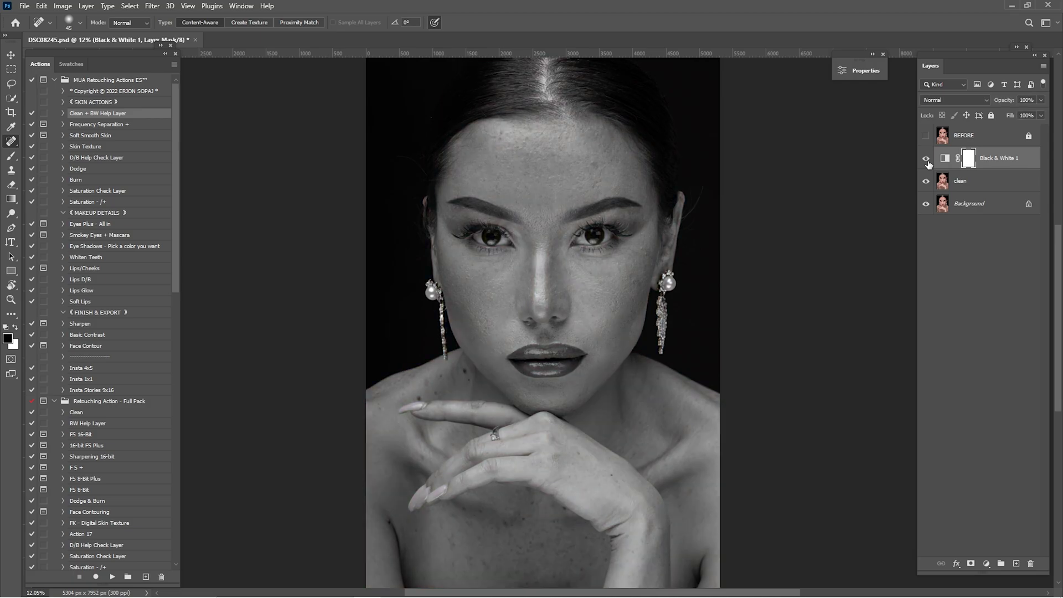
double_click(946, 159)
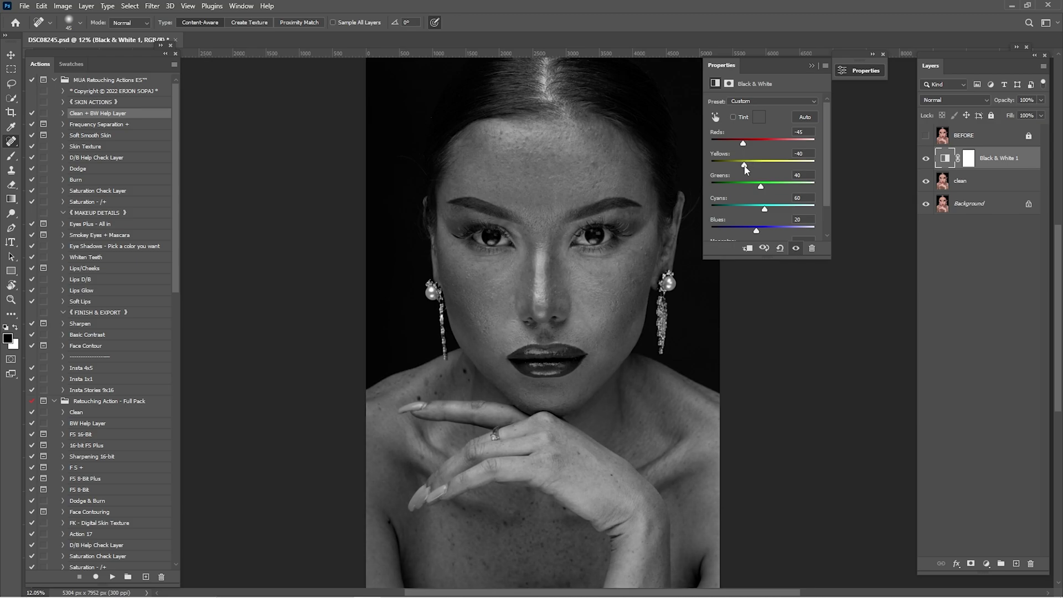
click(814, 66)
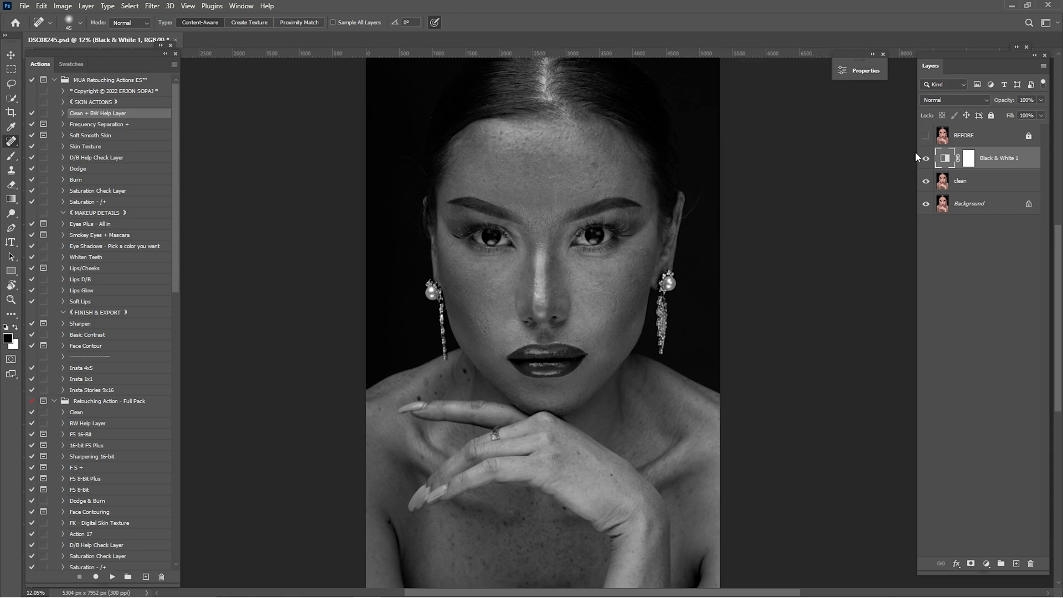
Step: Compare the portrait with and without the Black & White 1 layer, leaving the layer visible
click(926, 159)
click(926, 159)
click(925, 159)
click(926, 159)
click(926, 159)
click(926, 159)
Step: On the clean layer, heal the blemishes across the forehead and the cheek beside the earring using the Spot Healing Brush Tool
click(948, 183)
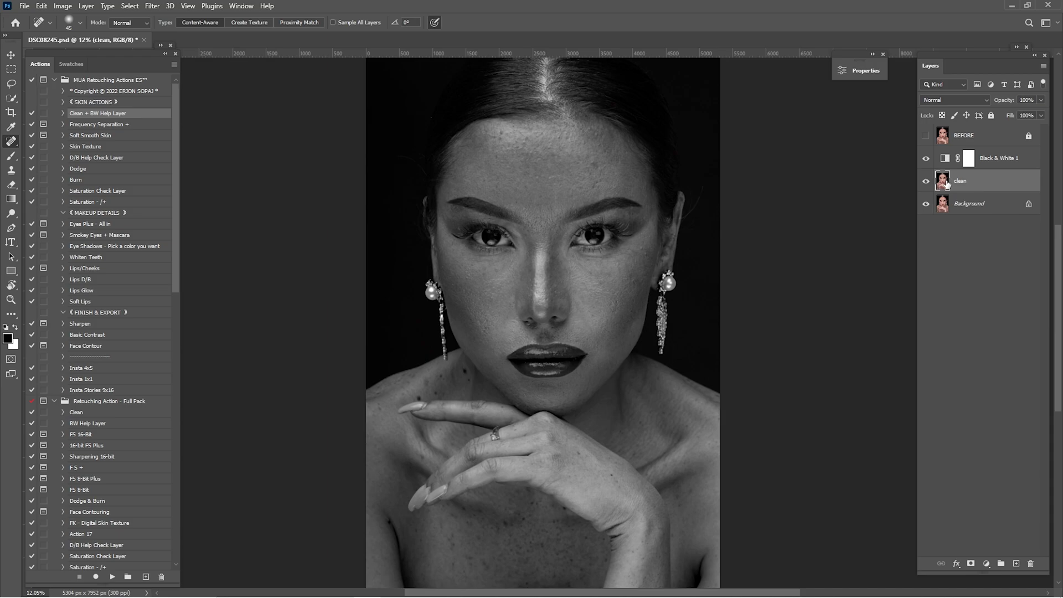
key(ctrl+space)
key(ctrl+space)
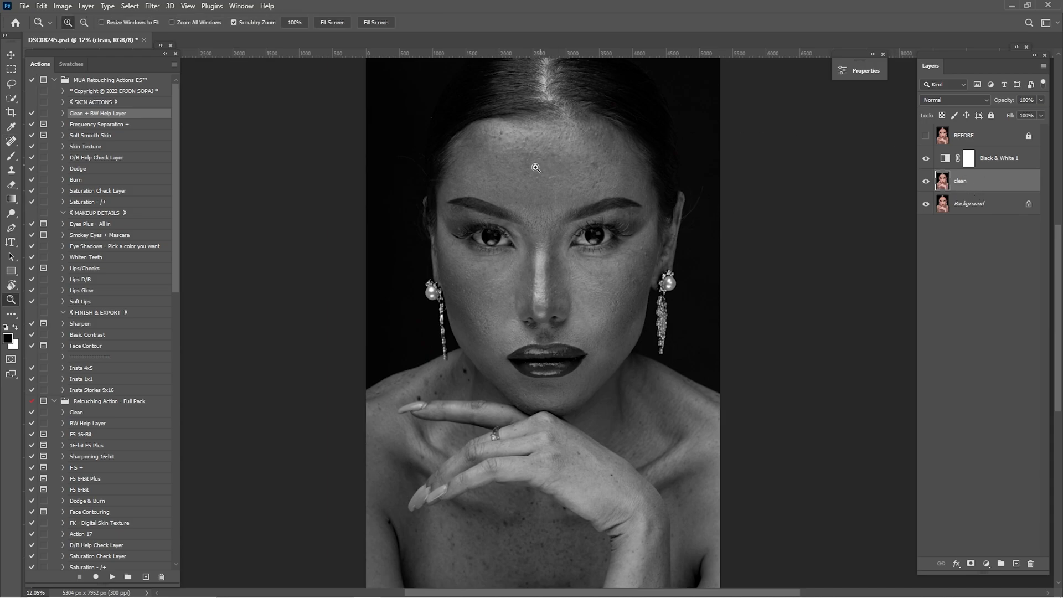
drag(521, 168, 579, 214)
scroll(310, 72, up, 2)
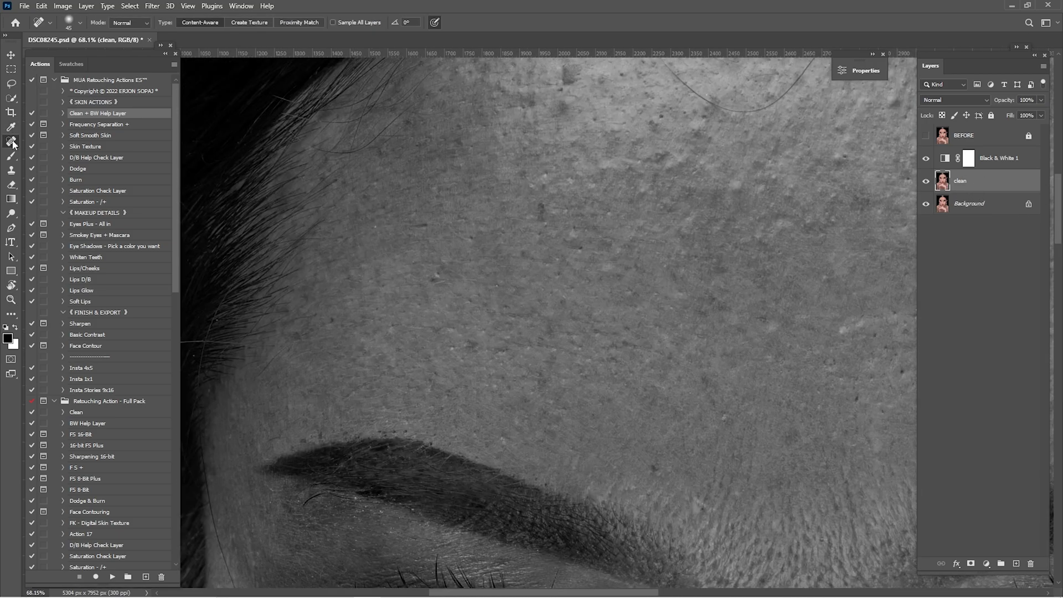
right_click(10, 141)
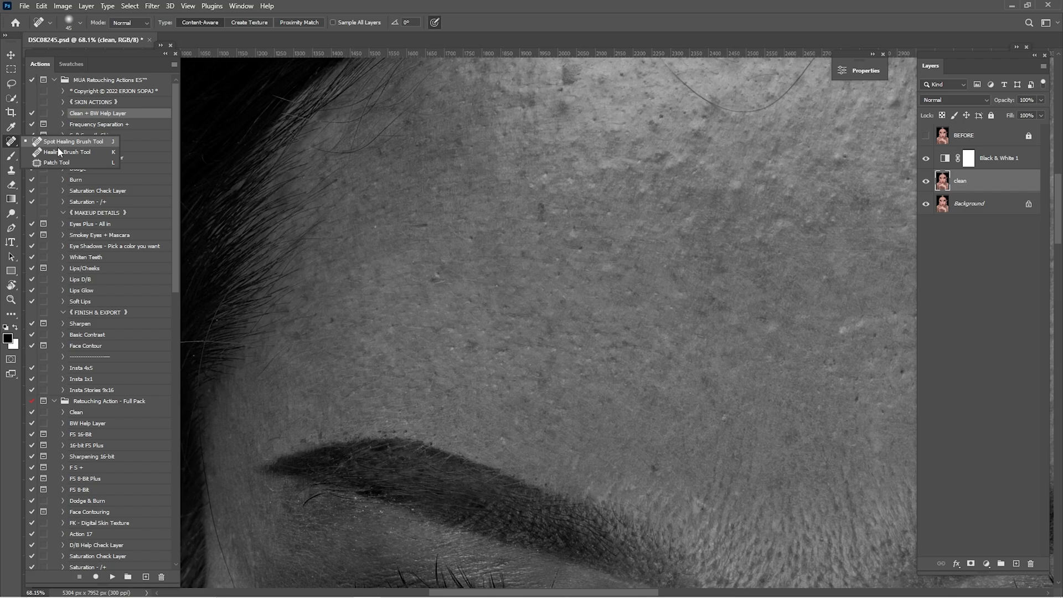
click(109, 140)
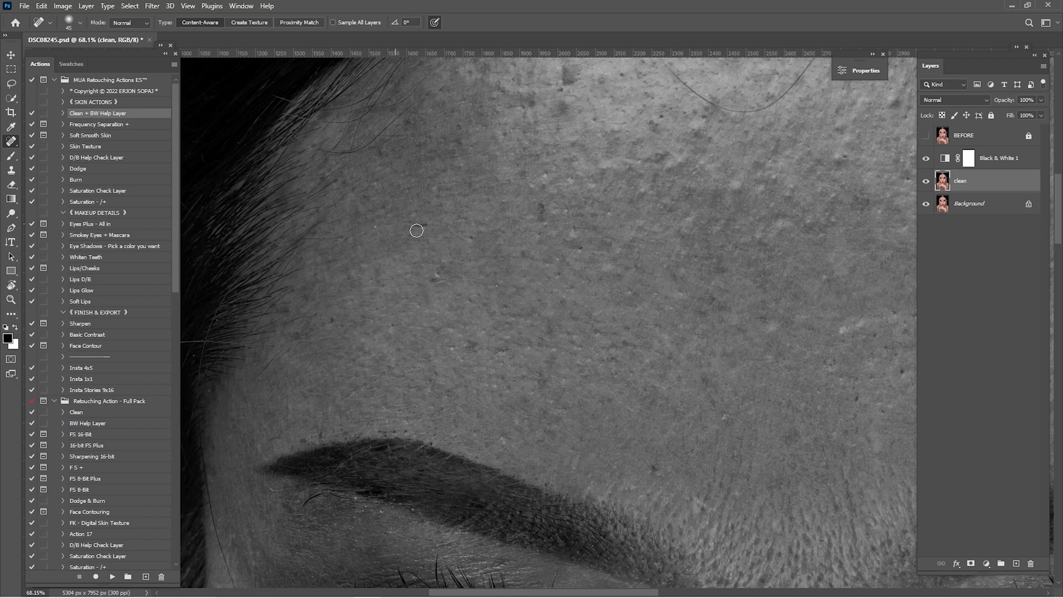
mouse_move(536, 210)
mouse_down()
mouse_move(545, 224)
mouse_move(556, 208)
mouse_up()
drag(581, 250, 579, 228)
mouse_move(570, 212)
mouse_down()
mouse_move(544, 202)
mouse_move(544, 178)
mouse_move(574, 225)
mouse_move(574, 248)
mouse_up()
mouse_move(505, 294)
mouse_down()
mouse_move(540, 177)
mouse_move(544, 187)
mouse_up()
mouse_move(460, 275)
mouse_down()
mouse_move(544, 230)
mouse_move(637, 155)
mouse_up()
drag(520, 255, 500, 264)
mouse_move(586, 231)
mouse_down()
mouse_move(430, 253)
mouse_move(601, 242)
mouse_up()
drag(531, 268, 514, 279)
drag(729, 208, 507, 249)
drag(632, 282, 638, 269)
mouse_move(720, 221)
mouse_down()
mouse_move(582, 327)
mouse_move(559, 291)
mouse_up()
drag(680, 275, 679, 277)
mouse_move(707, 216)
mouse_down()
mouse_move(709, 233)
mouse_move(673, 200)
mouse_up()
drag(590, 340, 693, 187)
drag(608, 152, 616, 183)
drag(627, 223, 632, 229)
drag(644, 192, 650, 202)
mouse_move(360, 289)
mouse_down()
mouse_move(643, 259)
mouse_move(788, 344)
mouse_up()
mouse_move(563, 299)
mouse_down()
mouse_move(594, 398)
mouse_move(569, 298)
mouse_move(594, 367)
mouse_up()
mouse_move(610, 404)
mouse_down()
mouse_move(561, 245)
mouse_move(635, 328)
mouse_move(557, 157)
mouse_up()
drag(609, 266, 600, 135)
drag(596, 256, 609, 233)
drag(591, 261, 591, 257)
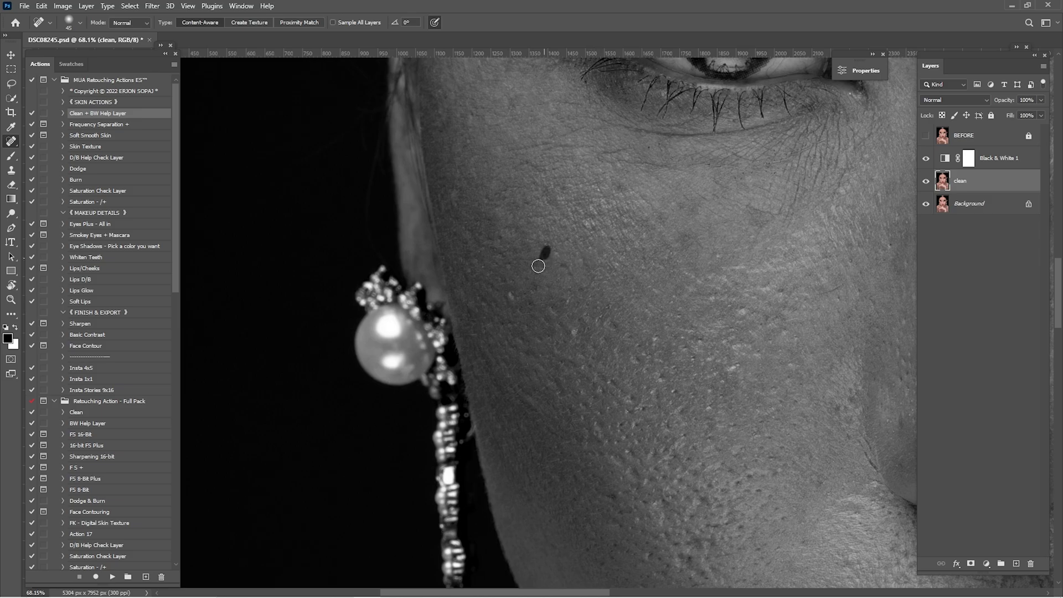
Step: Heal the remaining spots on the central forehead and along the temple with the Spot Healing Brush
mouse_move(770, 227)
mouse_down()
mouse_move(606, 263)
mouse_move(577, 278)
mouse_move(614, 266)
mouse_move(593, 294)
mouse_up()
drag(615, 222, 606, 351)
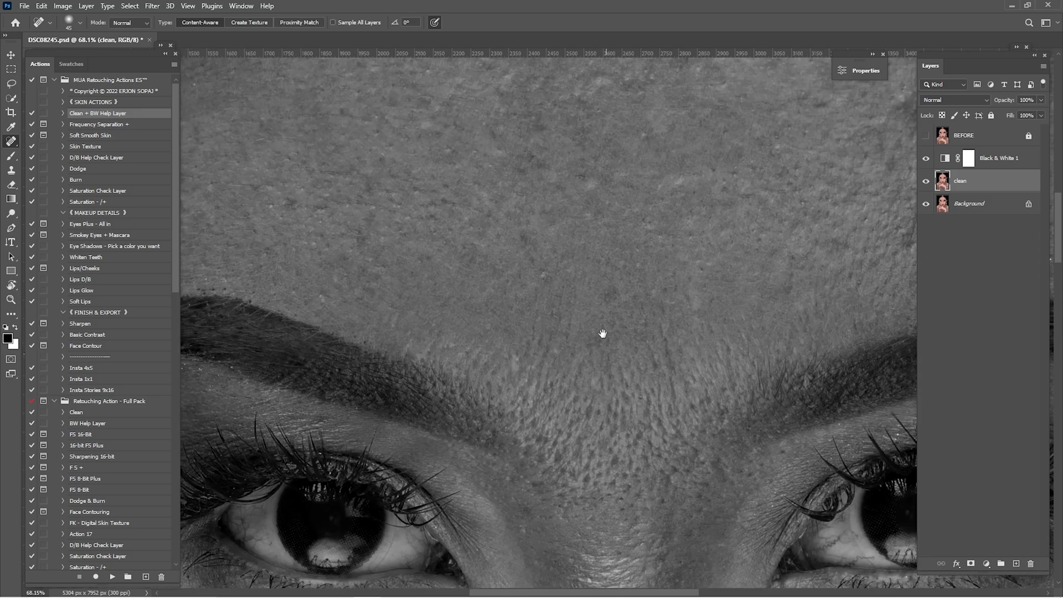
drag(642, 111, 700, 242)
mouse_move(695, 194)
mouse_down()
mouse_move(644, 245)
mouse_move(580, 231)
mouse_move(547, 192)
mouse_move(576, 232)
mouse_up()
mouse_move(544, 207)
mouse_down()
mouse_move(674, 218)
mouse_move(695, 210)
mouse_up()
drag(612, 200, 600, 225)
drag(612, 216, 638, 260)
drag(687, 258, 692, 251)
drag(605, 320, 634, 209)
drag(383, 459, 612, 219)
click(612, 215)
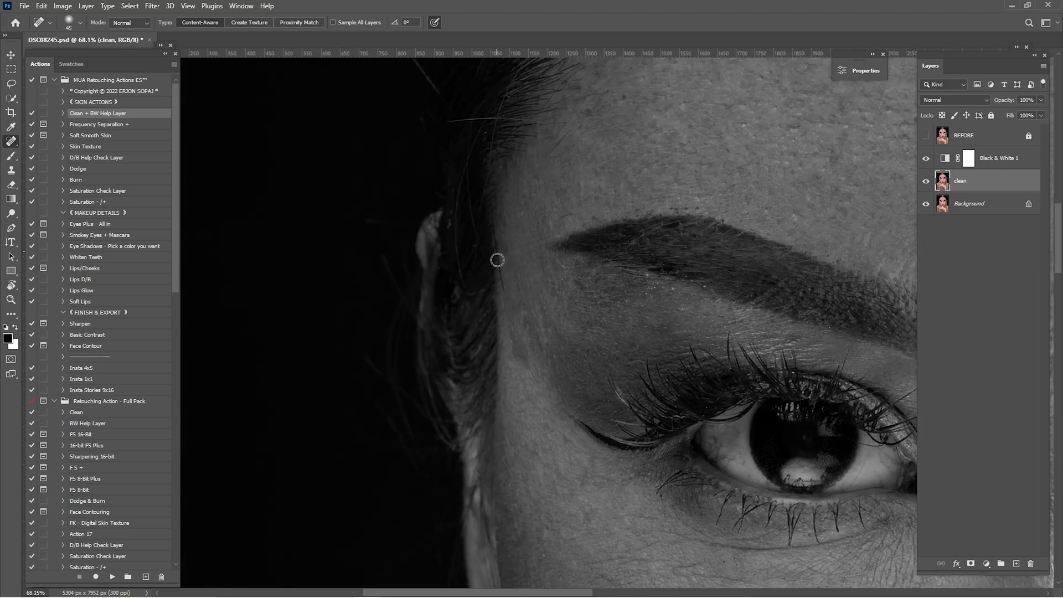
Step: Heal the blemishes on the cheeks, along the nose and around it with the Spot Healing Brush
drag(562, 371, 529, 61)
drag(684, 289, 594, 209)
drag(783, 357, 657, 273)
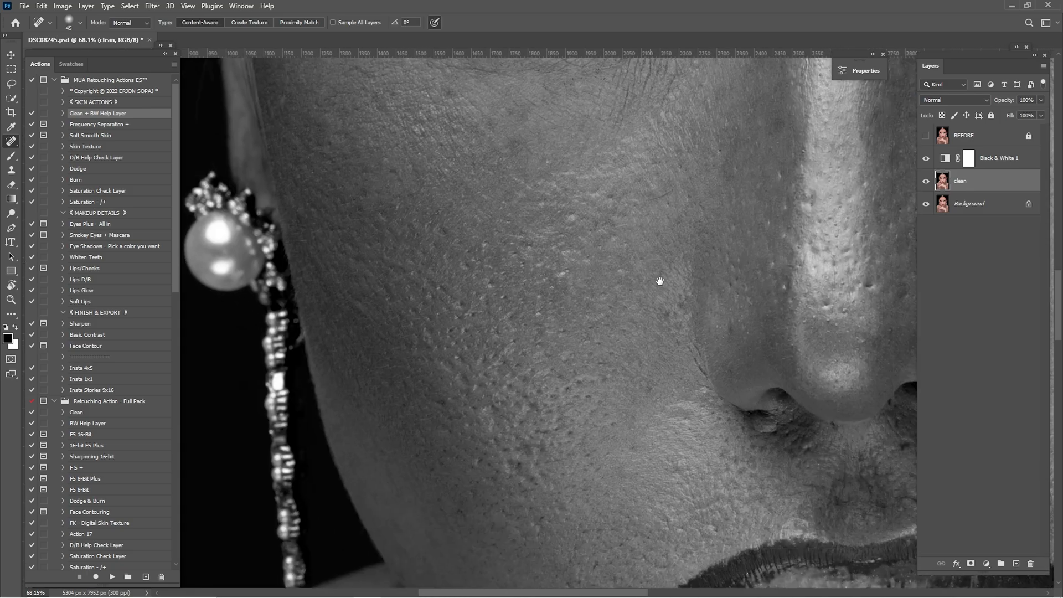
drag(827, 303, 632, 303)
mouse_move(638, 264)
mouse_down()
mouse_move(643, 294)
mouse_move(709, 289)
mouse_up()
click(673, 285)
click(722, 242)
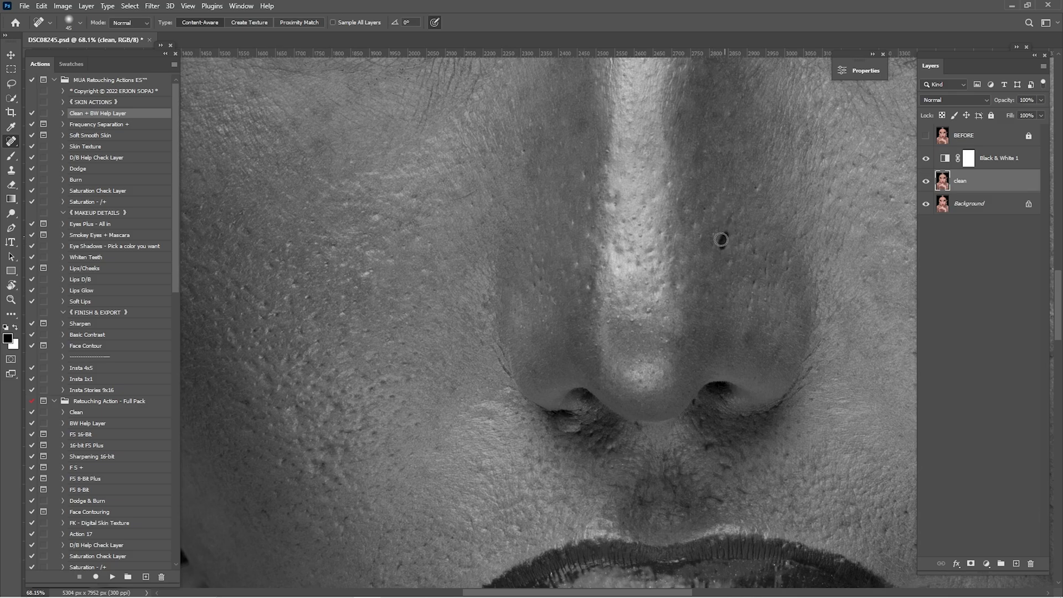
click(698, 226)
drag(698, 226, 639, 387)
drag(654, 326, 655, 353)
drag(637, 246, 619, 318)
drag(617, 324, 606, 302)
drag(709, 194, 575, 261)
mouse_move(706, 242)
mouse_down()
mouse_move(642, 243)
mouse_move(653, 232)
mouse_up()
mouse_move(669, 276)
mouse_down()
mouse_move(660, 280)
mouse_move(668, 275)
mouse_up()
mouse_move(642, 391)
mouse_down()
mouse_move(685, 285)
mouse_move(680, 296)
mouse_up()
drag(716, 251, 701, 268)
drag(626, 286, 811, 307)
drag(654, 240, 644, 253)
drag(632, 238, 625, 258)
drag(557, 243, 591, 424)
mouse_move(711, 199)
mouse_down()
mouse_move(697, 208)
mouse_move(689, 290)
mouse_up()
drag(636, 228, 652, 204)
Step: With the black-and-white layer hidden, clean the marks in the whites of both eyes by patching and healing, and heal spots beside the nose
key([)
key([)
drag(511, 256, 709, 223)
mouse_move(463, 357)
mouse_down()
mouse_move(523, 314)
mouse_move(529, 100)
mouse_up()
drag(518, 332, 532, 83)
drag(557, 559, 591, 402)
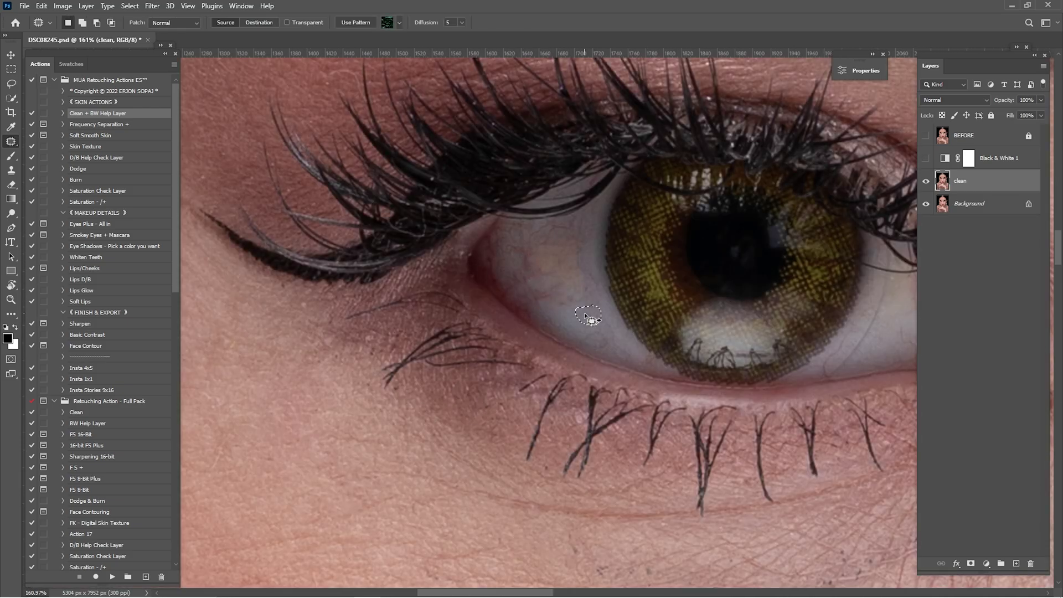
key(bracketleft)
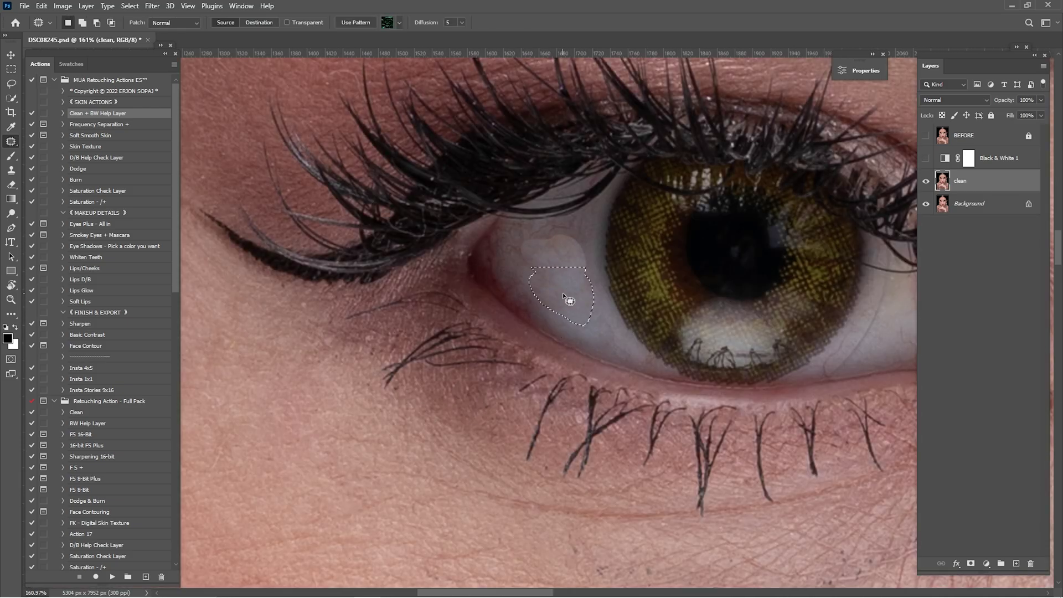
drag(689, 304, 692, 312)
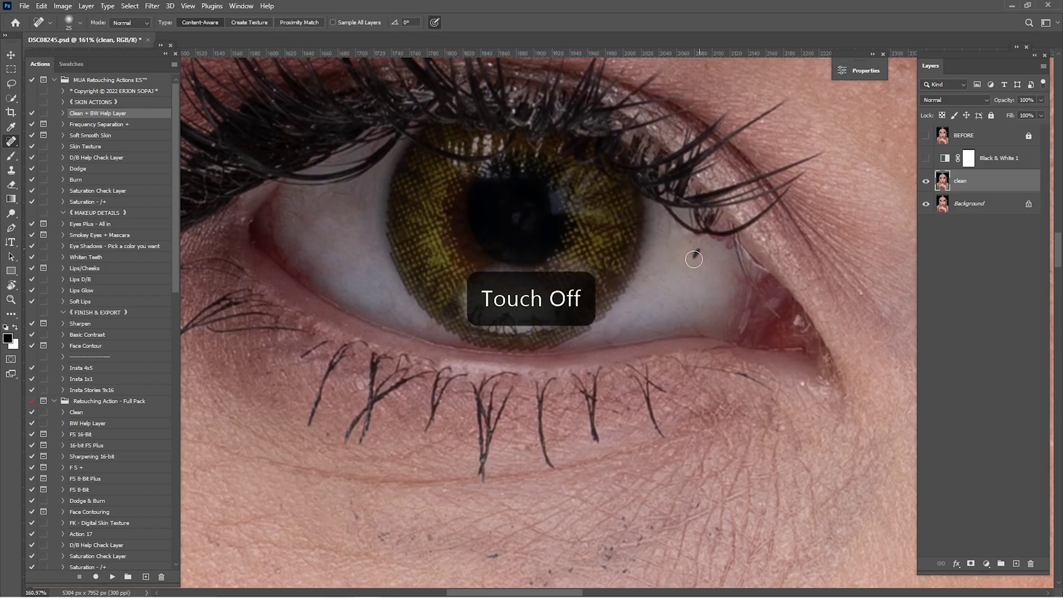
drag(527, 502, 603, 340)
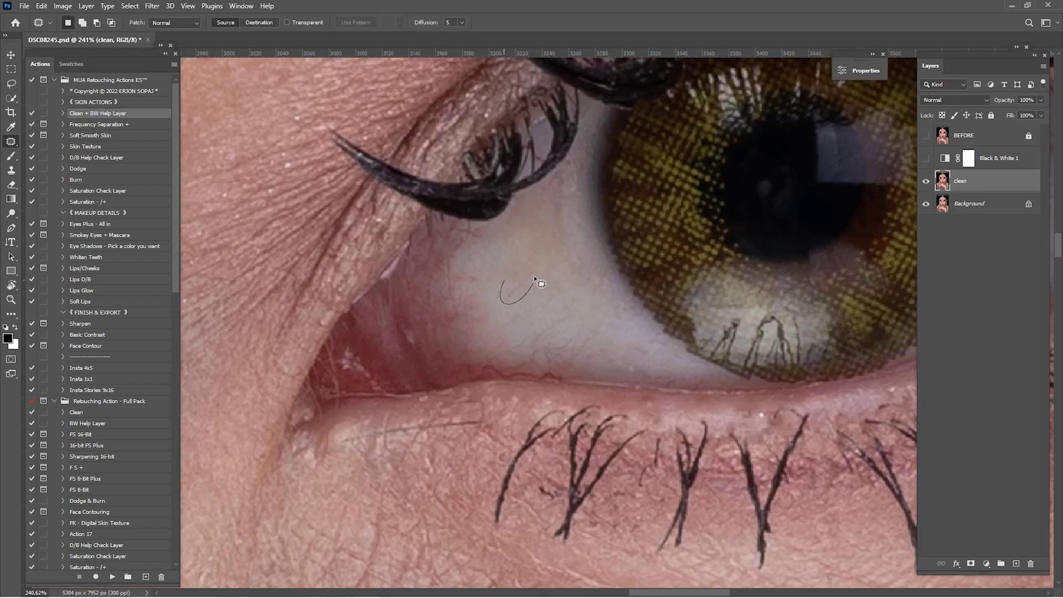
scroll(620, 203, right, 5)
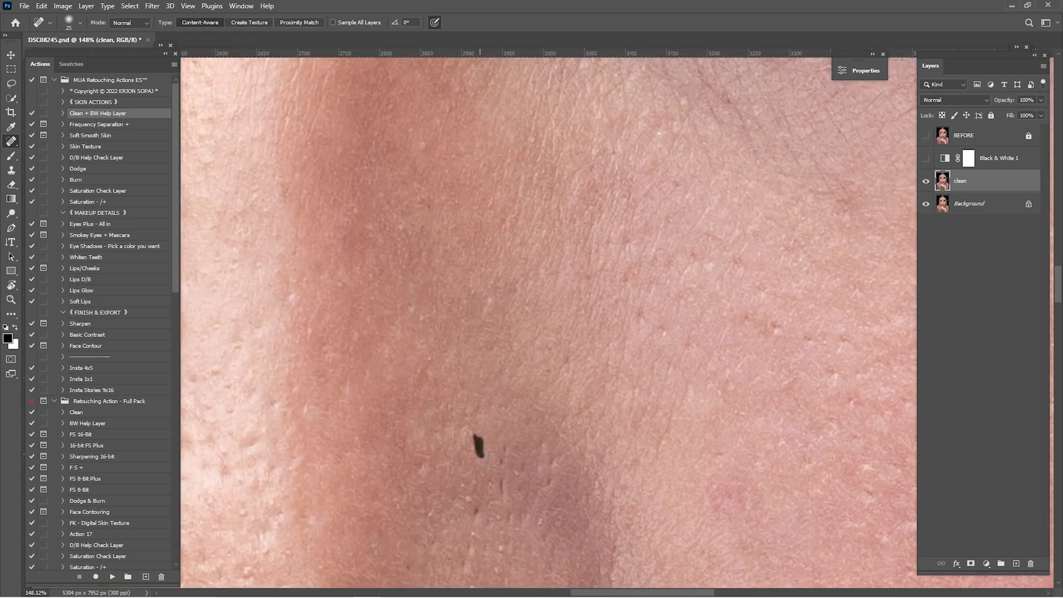
drag(576, 401, 593, 415)
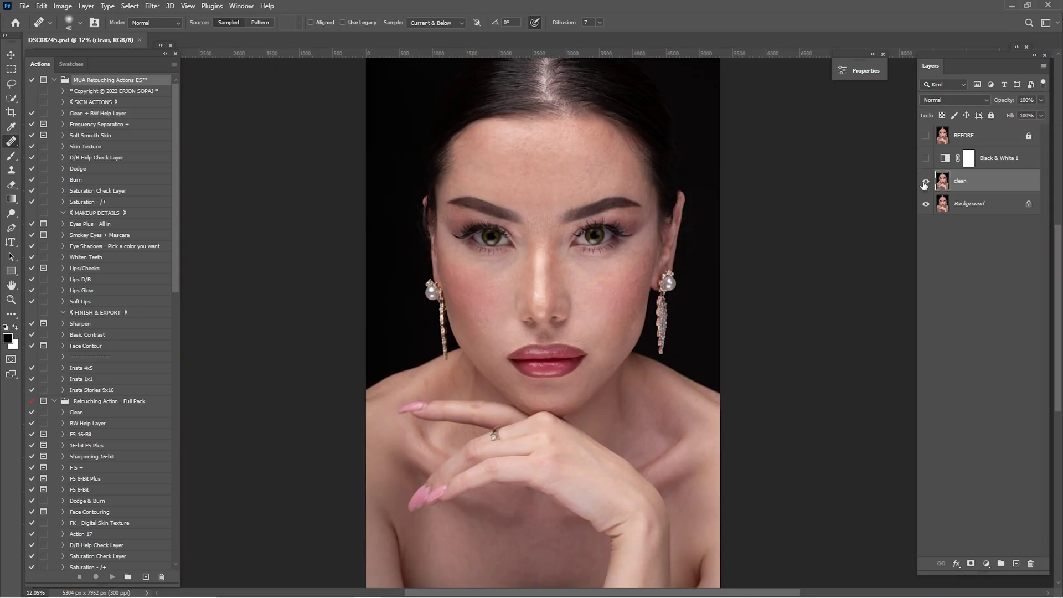
Step: Compare the portrait before and after cleanup by toggling the clean layer's visibility, leaving it visible
click(925, 182)
click(925, 183)
click(925, 183)
click(924, 183)
Step: Run the Frequency Separation + action and fit the whole face in its Gaussian Blur preview
click(90, 127)
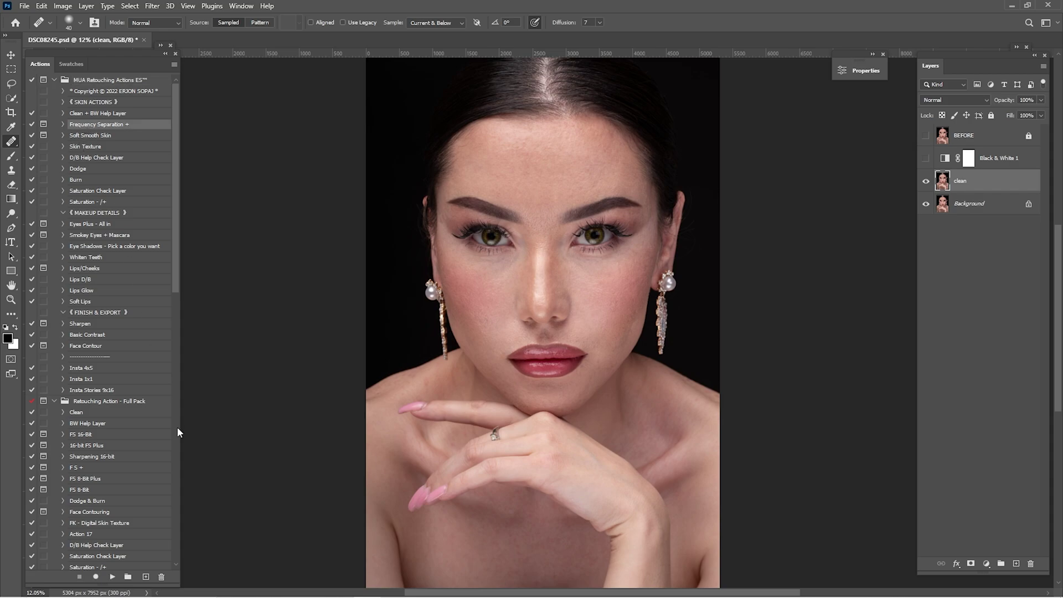
click(112, 577)
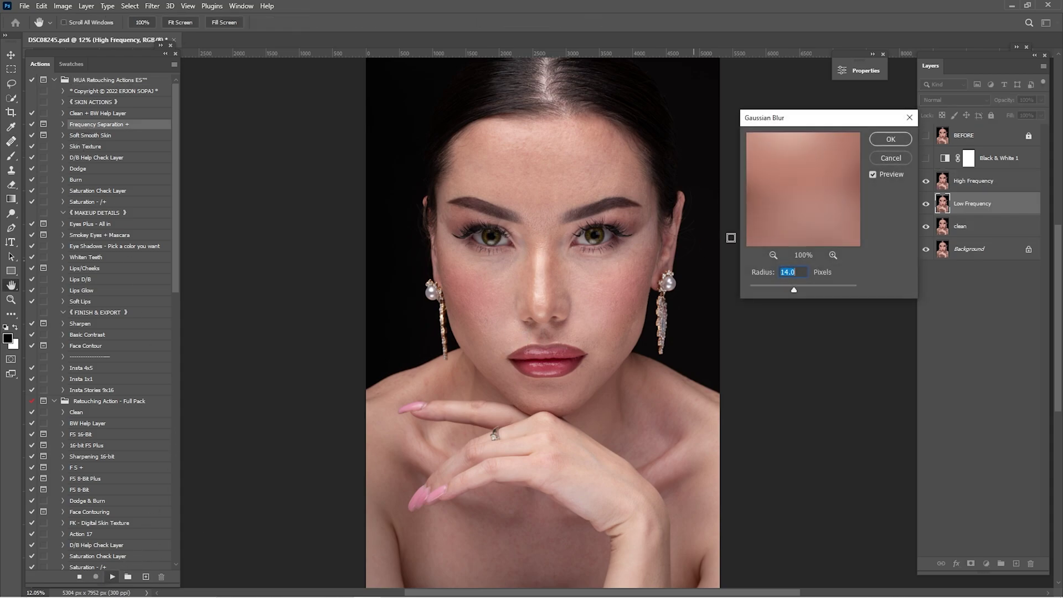
click(776, 254)
click(776, 255)
click(775, 254)
click(775, 254)
click(775, 254)
click(775, 253)
drag(791, 203, 791, 224)
click(774, 255)
click(774, 255)
click(774, 255)
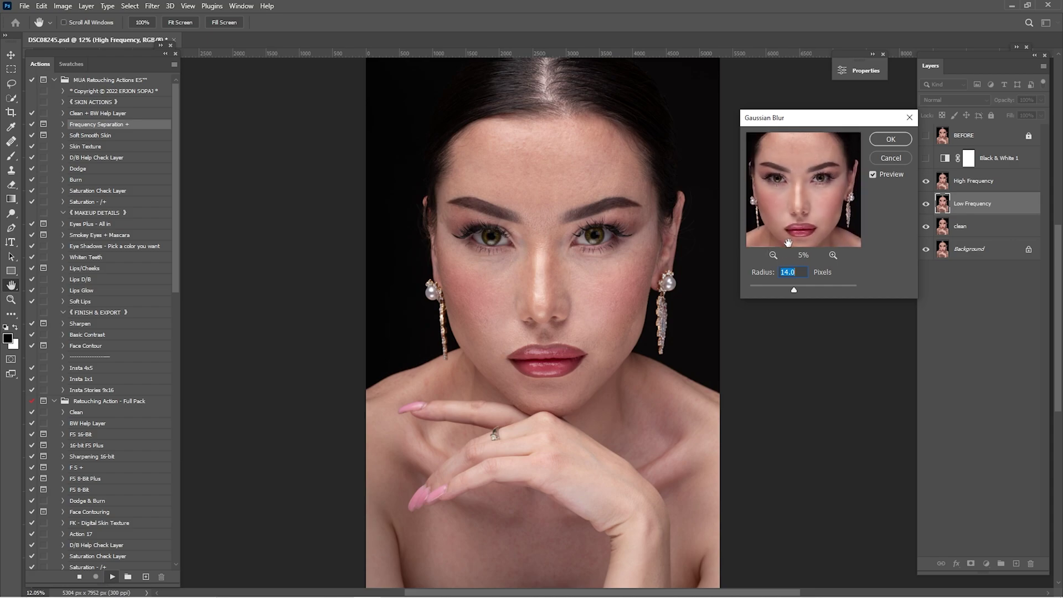
Step: Try Gaussian Blur radii of 0.1 and 19.4 pixels on the Low Frequency layer, checking the skin in the preview
drag(796, 289, 724, 293)
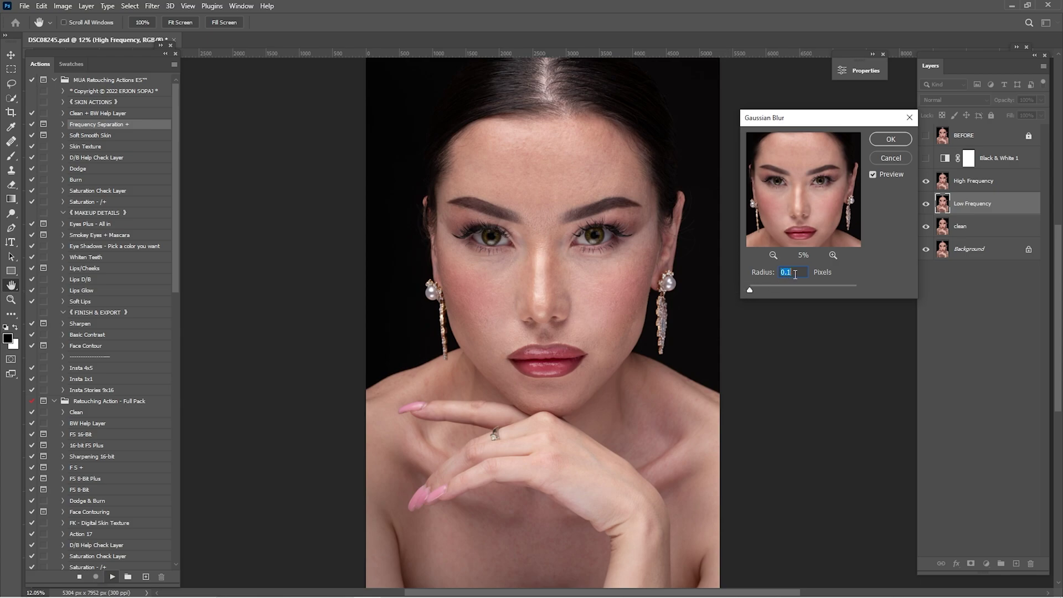
click(834, 255)
click(833, 254)
drag(828, 220, 817, 200)
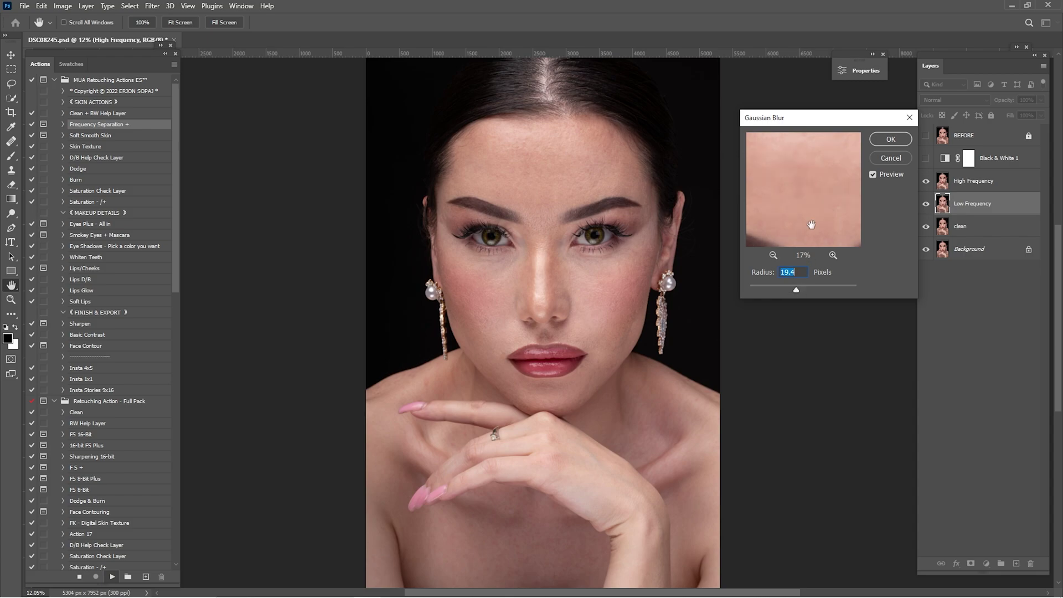
click(773, 255)
click(773, 255)
click(773, 255)
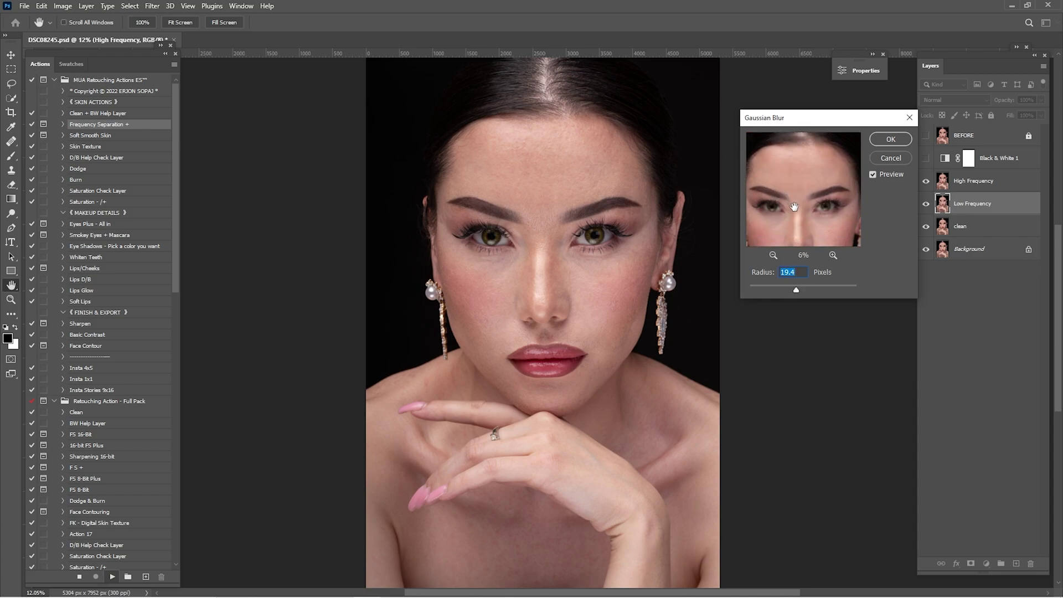
drag(798, 212, 801, 191)
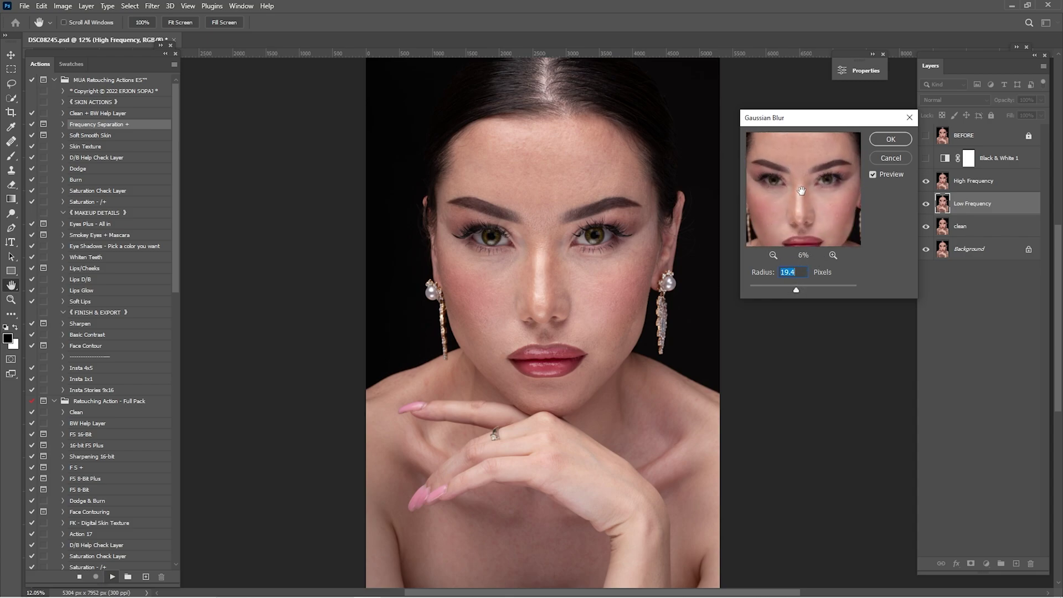
Step: Set the Gaussian Blur radius to 12.0 pixels and apply it to finish the frequency separation
drag(793, 292, 797, 293)
click(797, 272)
mouse_move(824, 207)
mouse_down()
mouse_move(815, 236)
mouse_move(836, 218)
mouse_up()
click(833, 256)
click(833, 255)
click(833, 256)
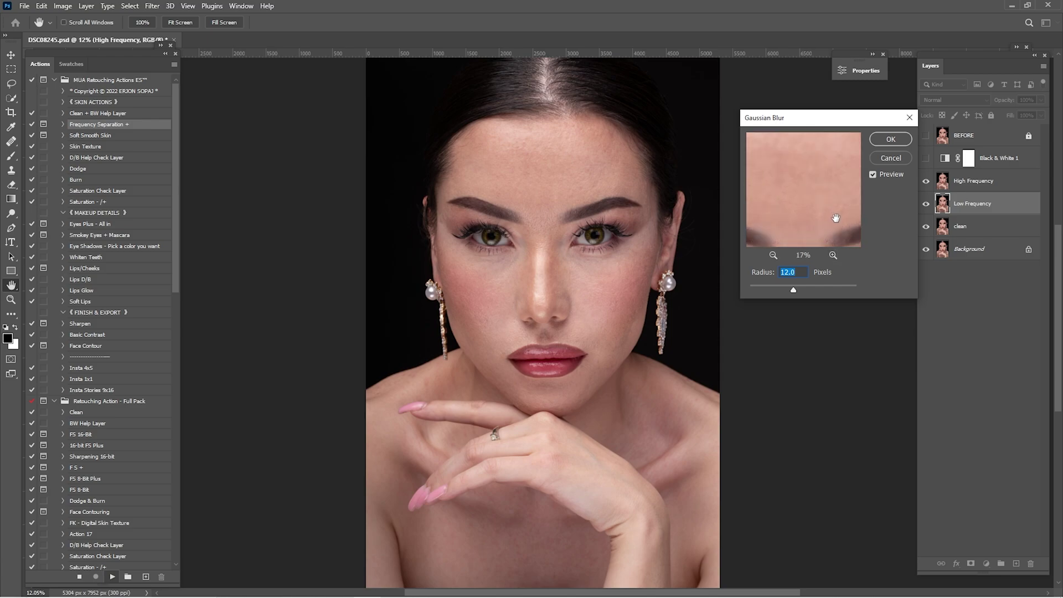
click(890, 139)
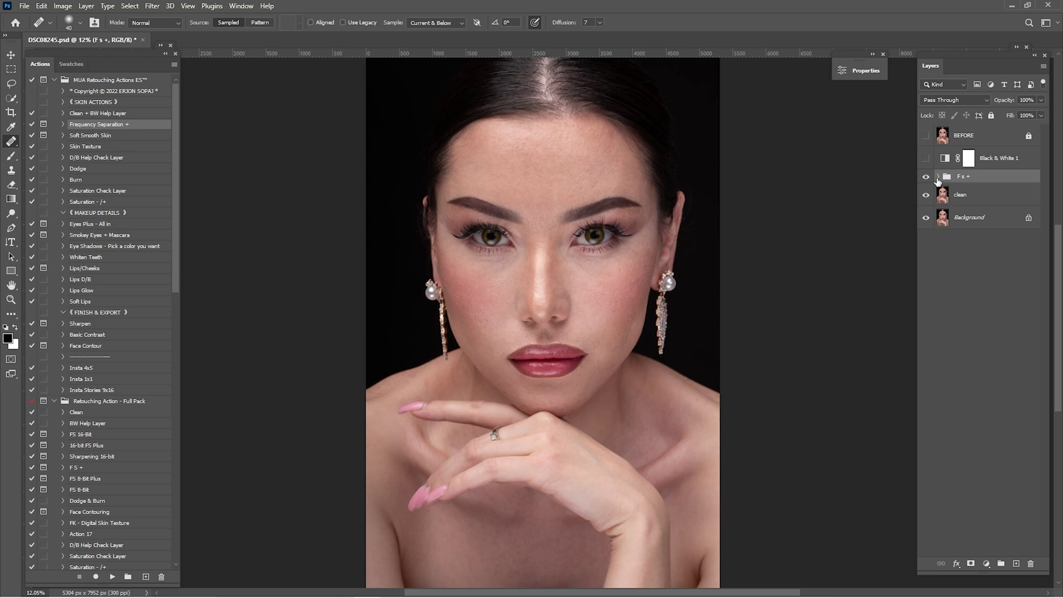
Step: Expand the F s + group, select the Low Frequency copy layer and hide the High Frequency layer
click(937, 176)
click(969, 240)
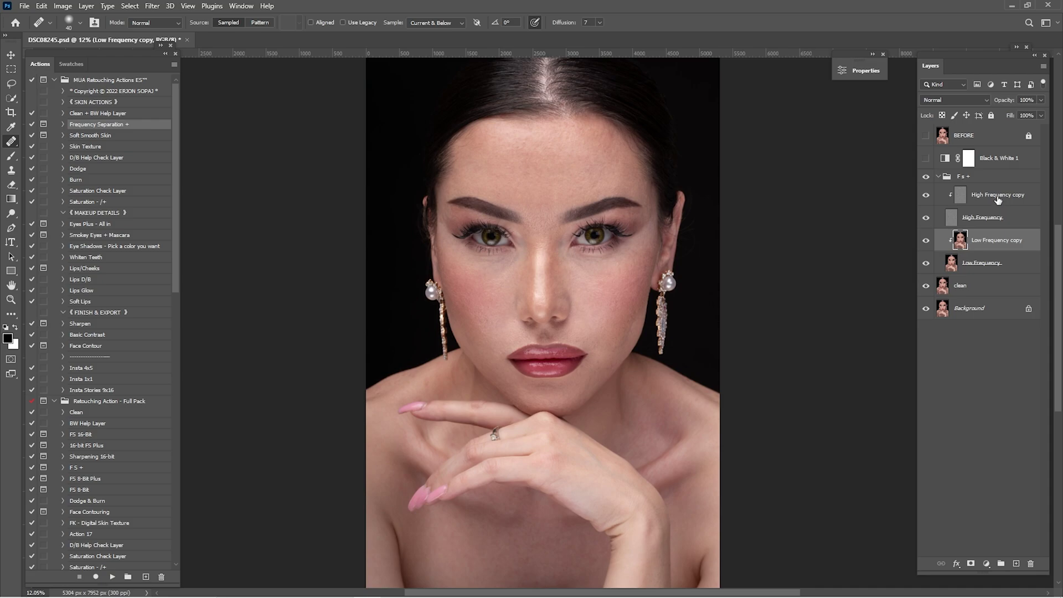
click(927, 219)
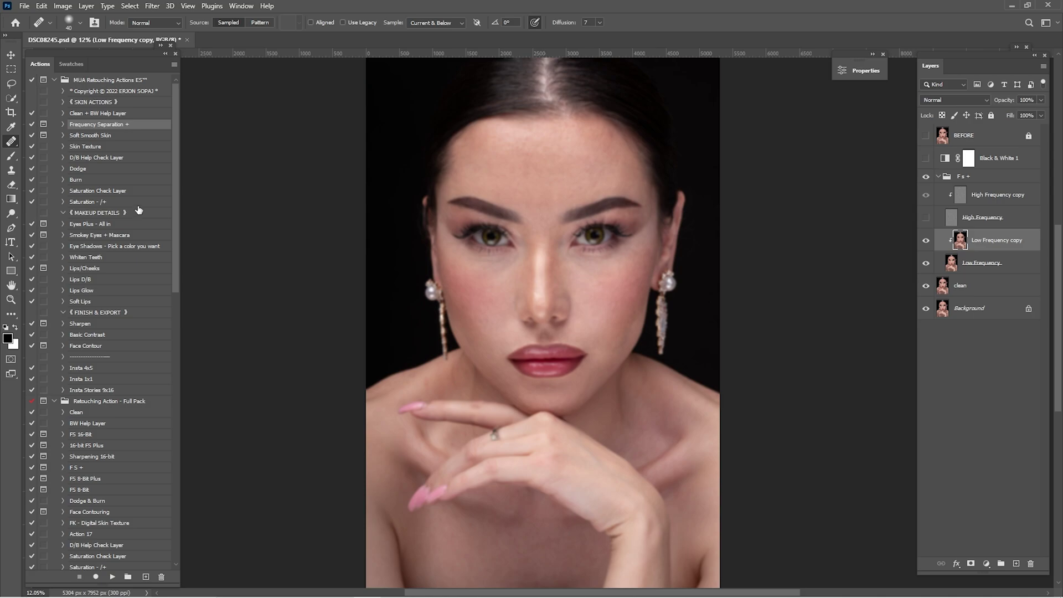
Step: Choose the Mixer Brush Tool, try a blending stroke on the forehead, undo it and enlarge the brush to 800
drag(17, 159, 37, 166)
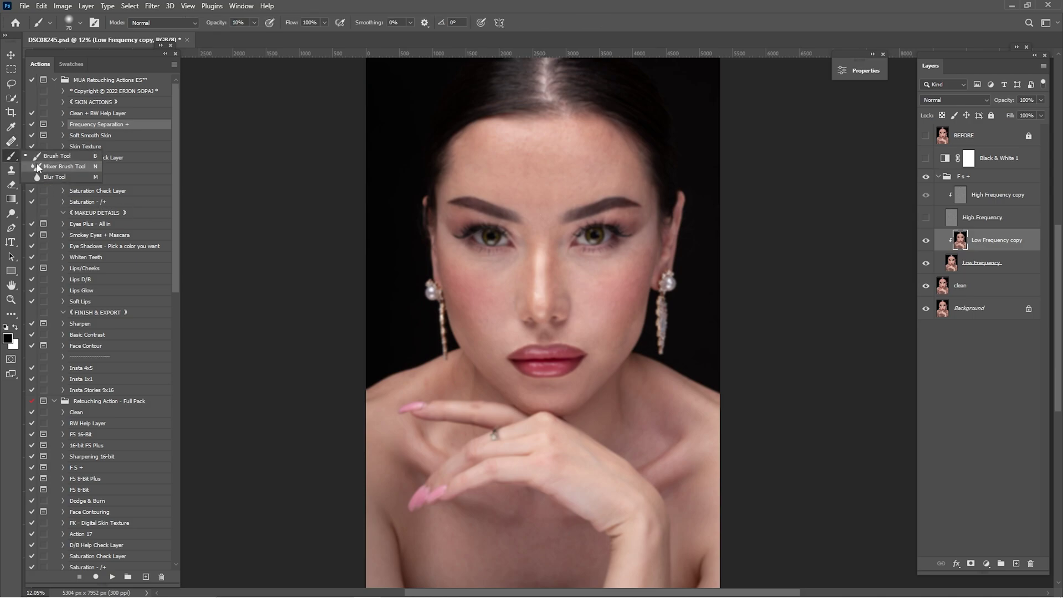
click(39, 167)
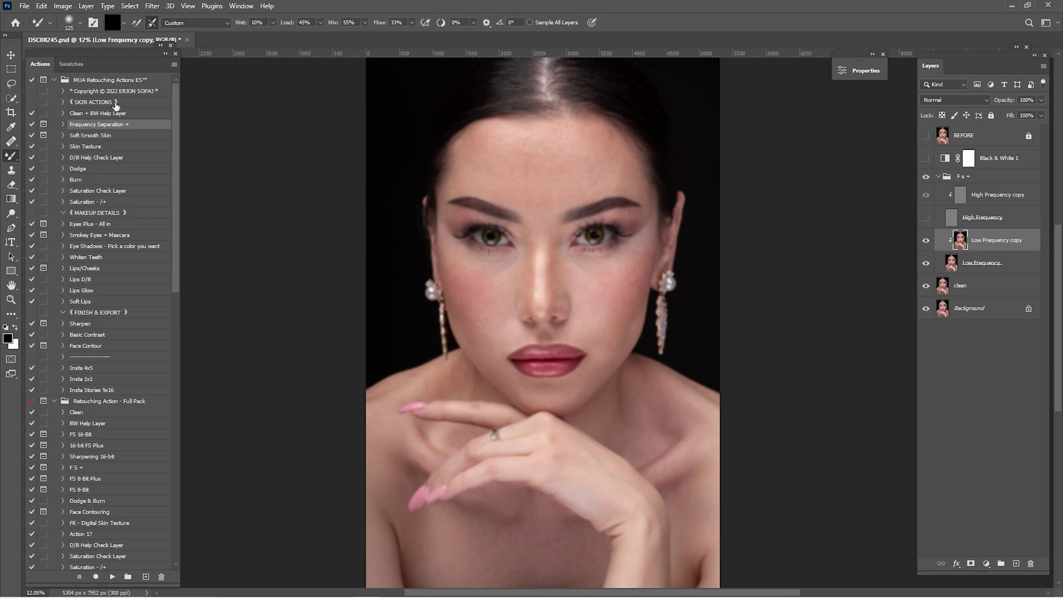
click(266, 25)
click(332, 25)
scroll(534, 138, up, 5)
key(bracketright)
key(bracketright)
key(bracketright)
key(bracketright)
key(bracketright)
key(bracketright)
key(bracketright)
key(bracketright)
key(bracketright)
mouse_move(472, 210)
mouse_down()
mouse_move(466, 186)
mouse_move(493, 173)
mouse_up()
key(ctrl+z)
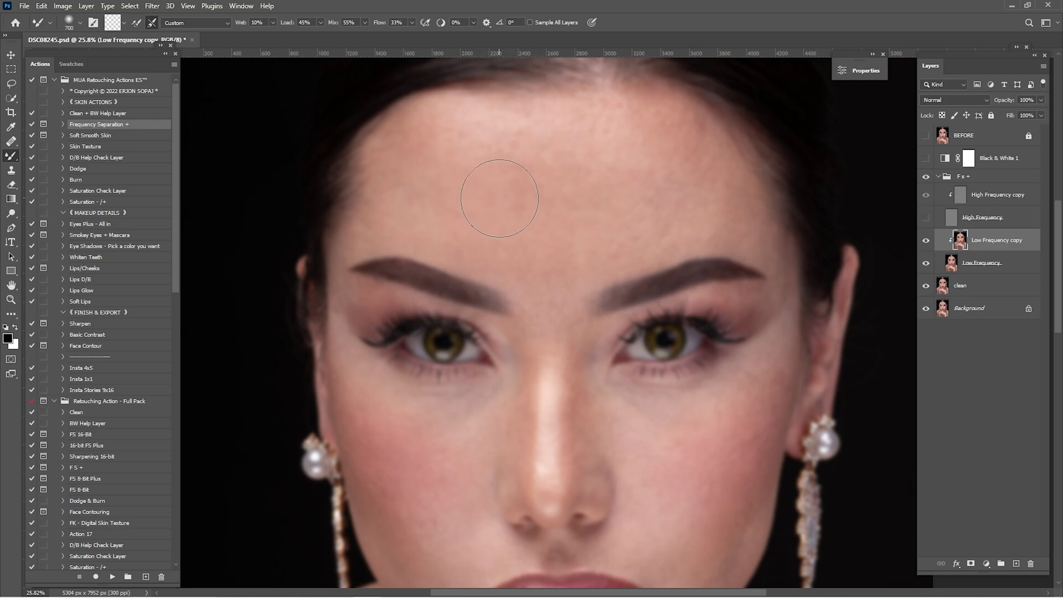
key(bracketright)
Step: Check the skin's uneven tones by briefly showing the Black & White 1 layer
click(926, 158)
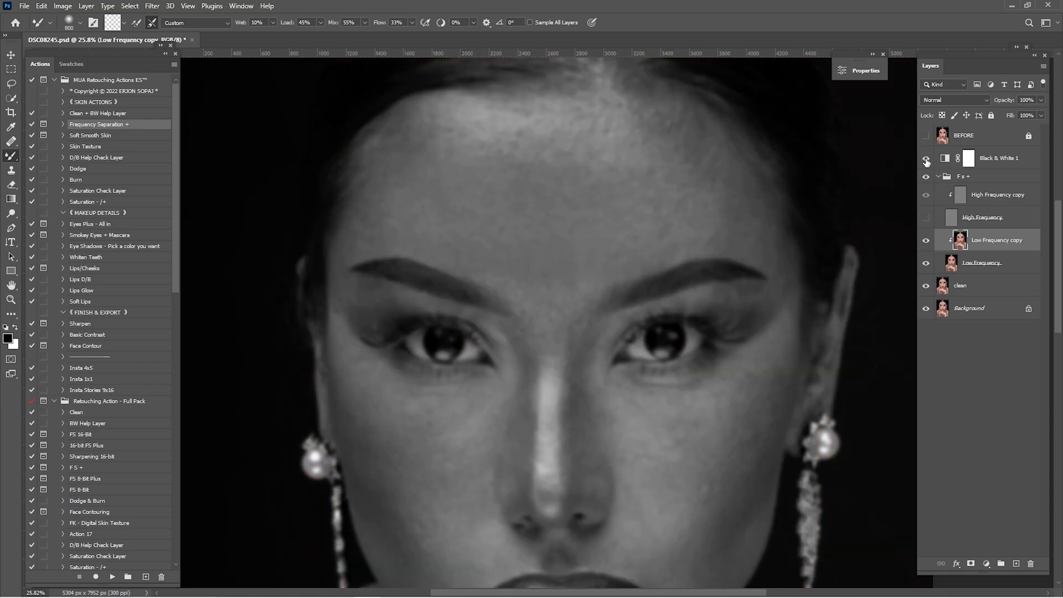
click(927, 160)
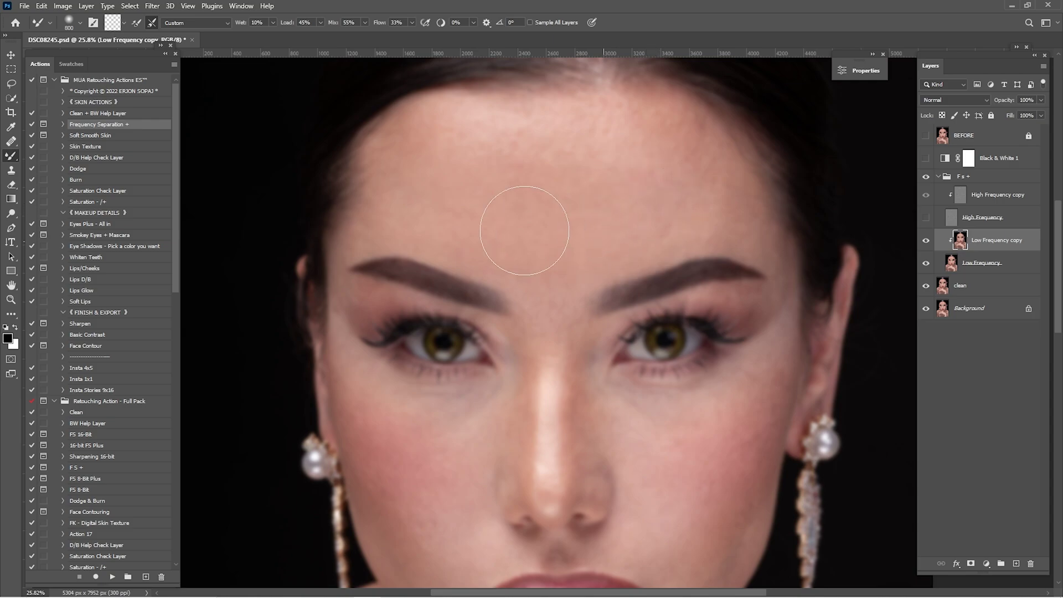
Step: Blend the uneven tones on the forehead and nose with Mixer Brush strokes, varying the brush size up to 900
key(bracketright)
drag(555, 400, 581, 278)
key(bracketleft)
key(bracketleft)
key(bracketleft)
drag(579, 183, 582, 315)
key(bracketright)
key(bracketright)
key(bracketright)
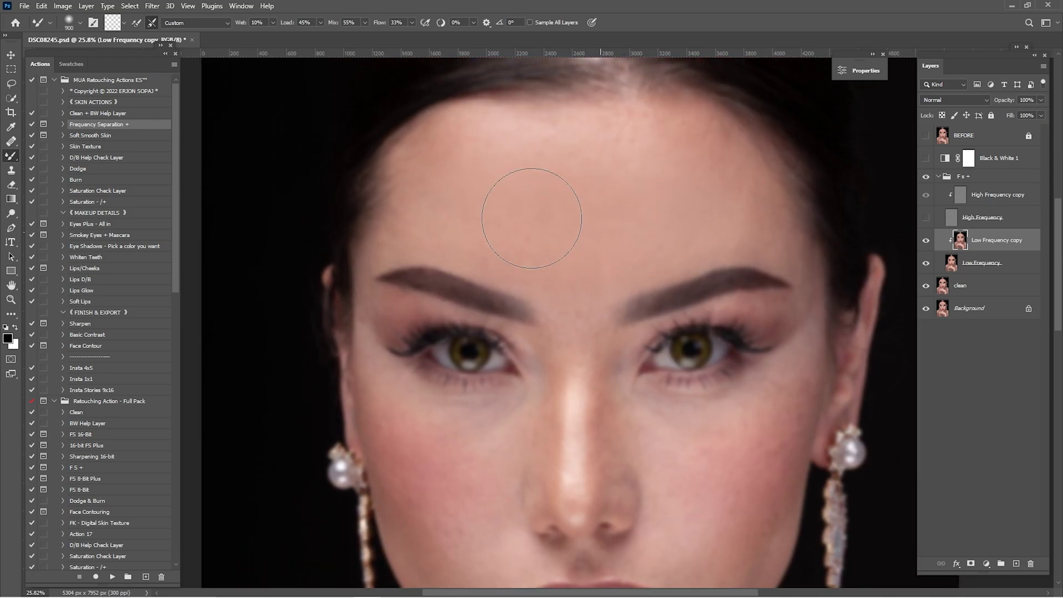
key(bracketleft)
key(bracketright)
drag(707, 203, 687, 137)
Step: Compare the whole portrait with and without the Low Frequency copy layer while the High Frequency layer is briefly shown
click(926, 219)
drag(737, 237, 746, 333)
scroll(806, 269, down, 5)
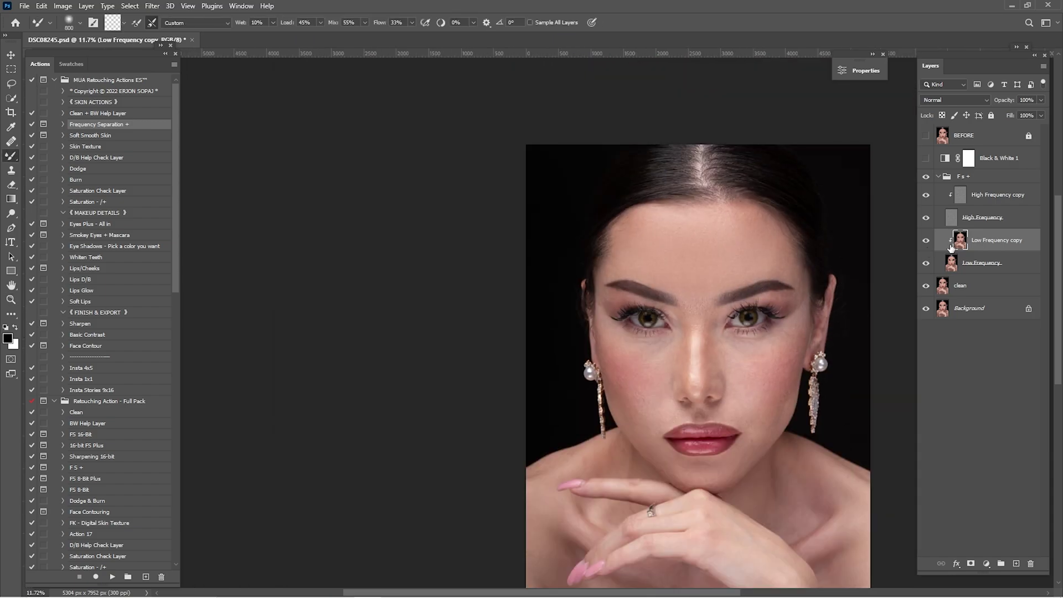
key(ctrl+0)
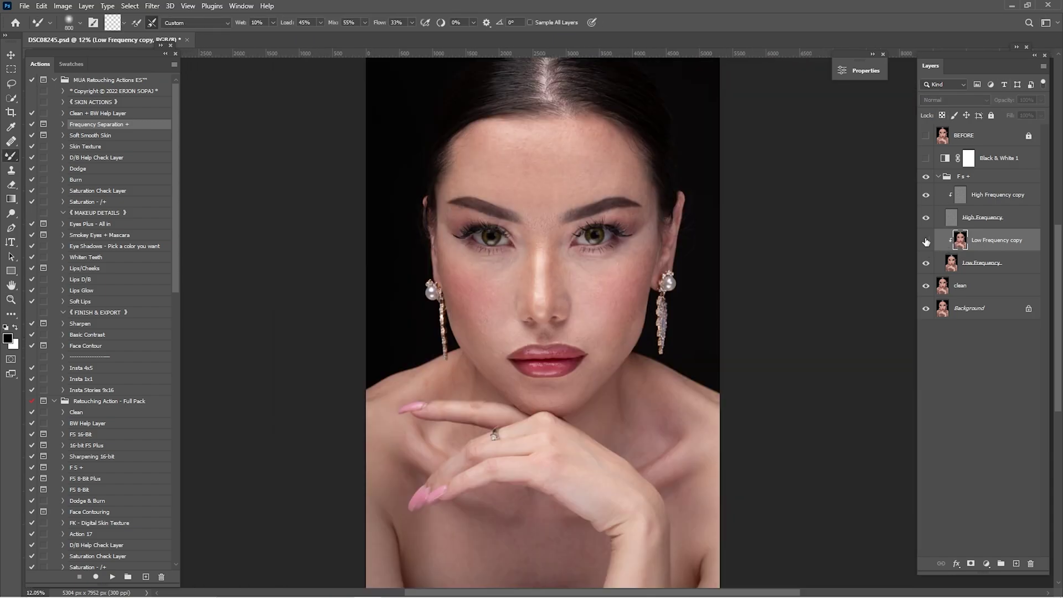
click(927, 240)
click(925, 218)
Step: Smooth the blotchy cheek beside the nose on the image's left side with the Mixer Brush at size 600
key(z)
drag(487, 277, 534, 277)
drag(667, 271, 767, 277)
key(z)
drag(600, 297, 617, 320)
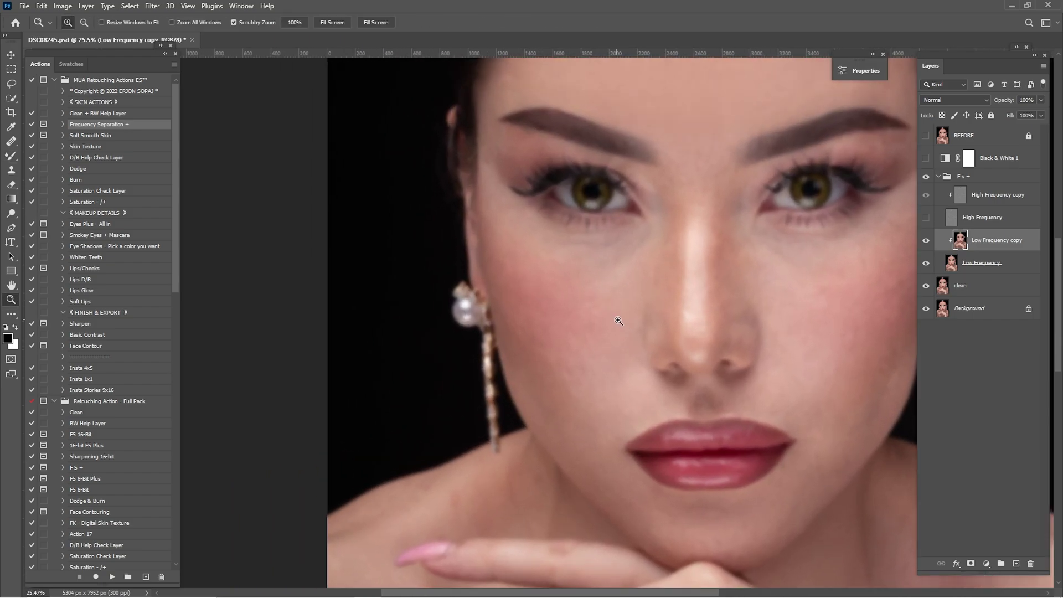
key(b)
drag(689, 152, 619, 249)
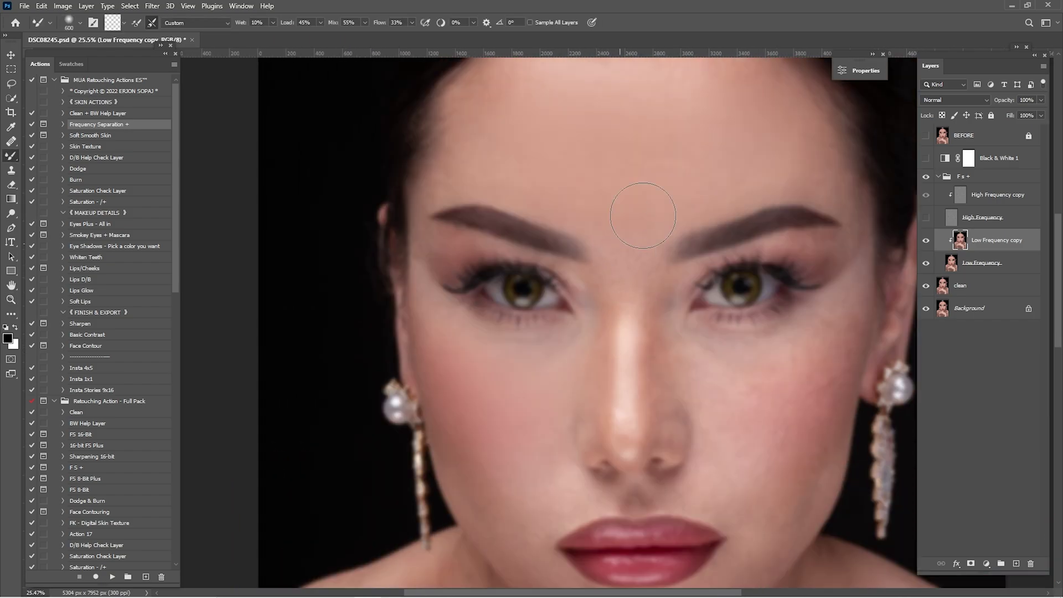
Step: Show the Black & White 1 layer and blend the uneven patches on the cheek at the image's right side
click(926, 158)
key([)
key([)
key([)
key(])
key(])
key(])
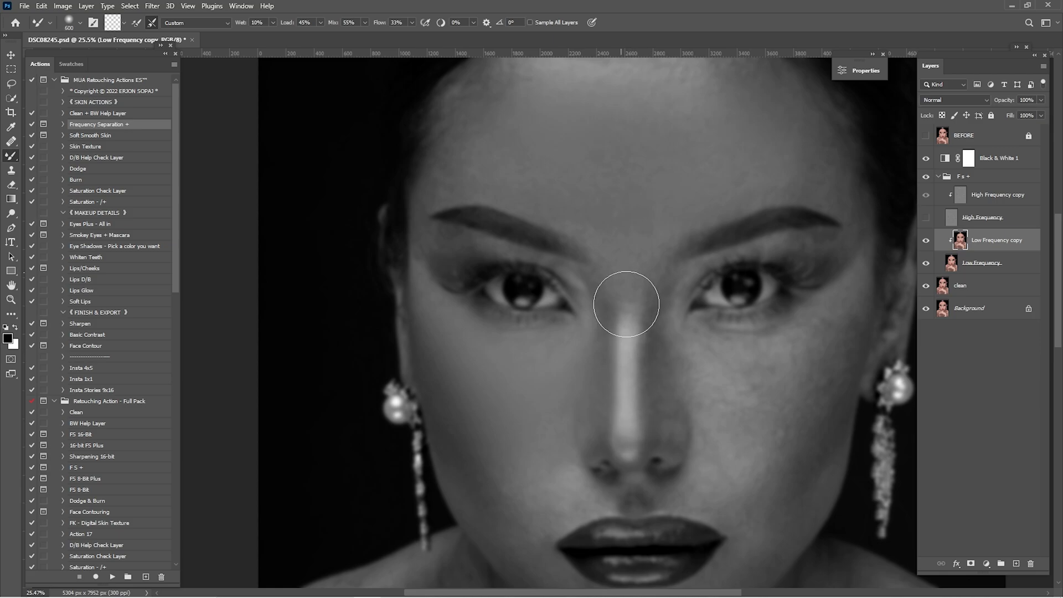
drag(497, 114, 612, 162)
drag(881, 393, 690, 227)
Step: Even out the tones on the nose bridge, cheeks and temples, adjusting the Mixer Brush size for each area
key(])
key(])
key([)
key([)
key([)
drag(644, 263, 637, 295)
key(])
key(])
drag(447, 222, 447, 336)
key(bracketleft)
key(bracketleft)
key(bracketleft)
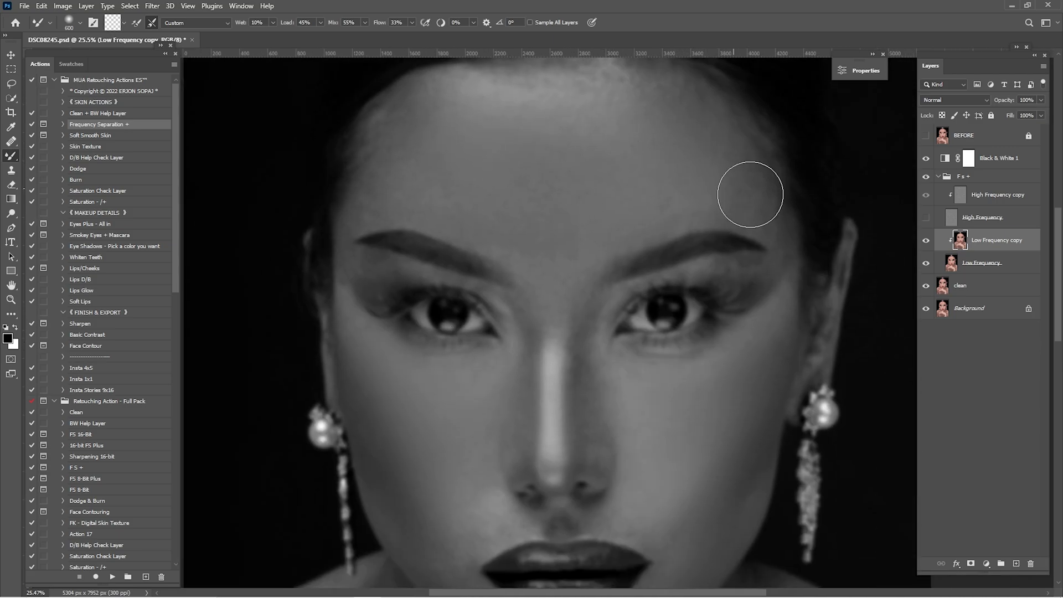
Step: Blend the upper forehead toward the hairline with the Mixer Brush enlarged to 800
scroll(688, 353, down, 5)
scroll(652, 381, up, 6)
scroll(652, 381, left, 2)
key(bracketright)
key(bracketright)
key(bracketright)
key(bracketright)
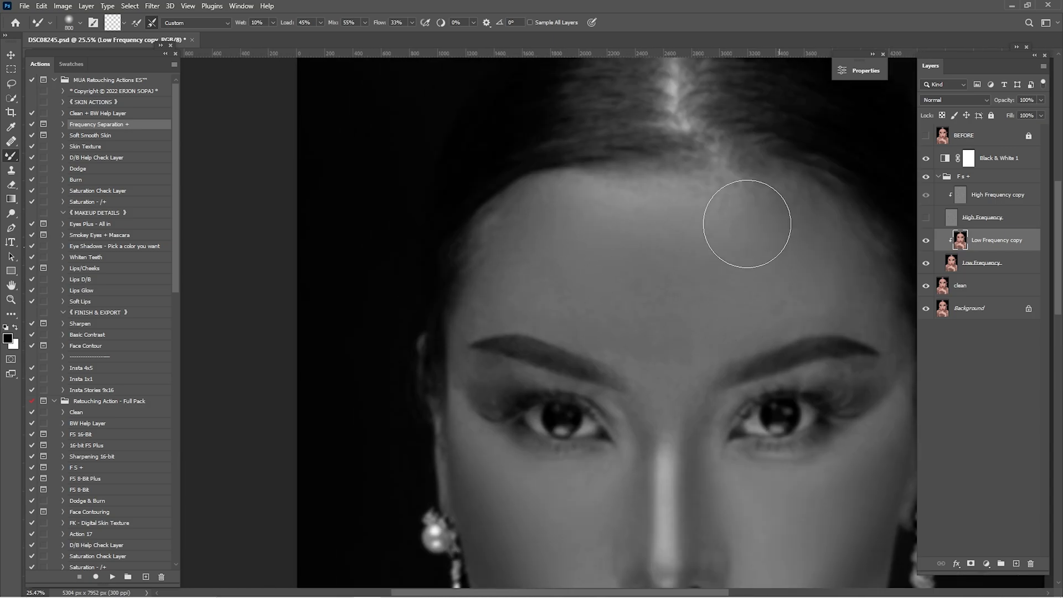
Step: Blend the finer tonal transitions on the face with a much smaller Mixer Brush
key(bracketleft)
key(bracketleft)
key(bracketleft)
key(bracketleft)
key(bracketleft)
key(bracketleft)
key(bracketleft)
key(bracketleft)
scroll(748, 223, down, 2)
scroll(747, 224, left, 2)
drag(792, 385, 616, 190)
Step: Hide the Black & White 1 layer and briefly show the High Frequency layer to check the retouched skin in color
click(926, 157)
click(926, 217)
click(926, 217)
drag(769, 314, 724, 356)
drag(736, 183, 684, 346)
Step: Blend the color transitions on the cheeks, jaw and chin with the Mixer Brush at size 500
key(bracketright)
key(bracketright)
key(bracketright)
key(bracketright)
key(bracketright)
key(bracketright)
drag(366, 169, 473, 205)
mouse_move(768, 559)
mouse_down()
mouse_move(580, 417)
mouse_move(884, 97)
mouse_up()
key(bracketright)
mouse_move(812, 395)
mouse_down()
mouse_move(575, 284)
mouse_move(715, 309)
mouse_move(759, 137)
mouse_up()
drag(340, 119, 482, 349)
drag(685, 134, 522, 300)
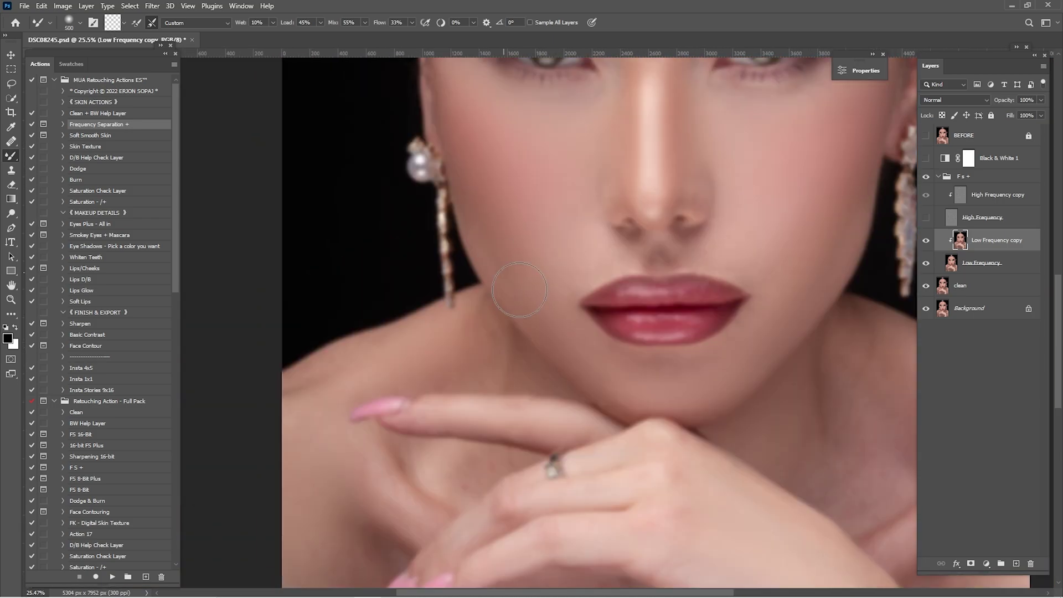
Step: Smooth the skin tones on the neck, shoulders and upper chest with the Mixer Brush at size 700
scroll(522, 299, right, 1)
scroll(510, 271, down, 5)
scroll(510, 271, left, 4)
key(bracketright)
key(bracketright)
scroll(665, 294, down, 5)
scroll(764, 309, right, 2)
scroll(682, 277, up, 7)
scroll(600, 252, right, 5)
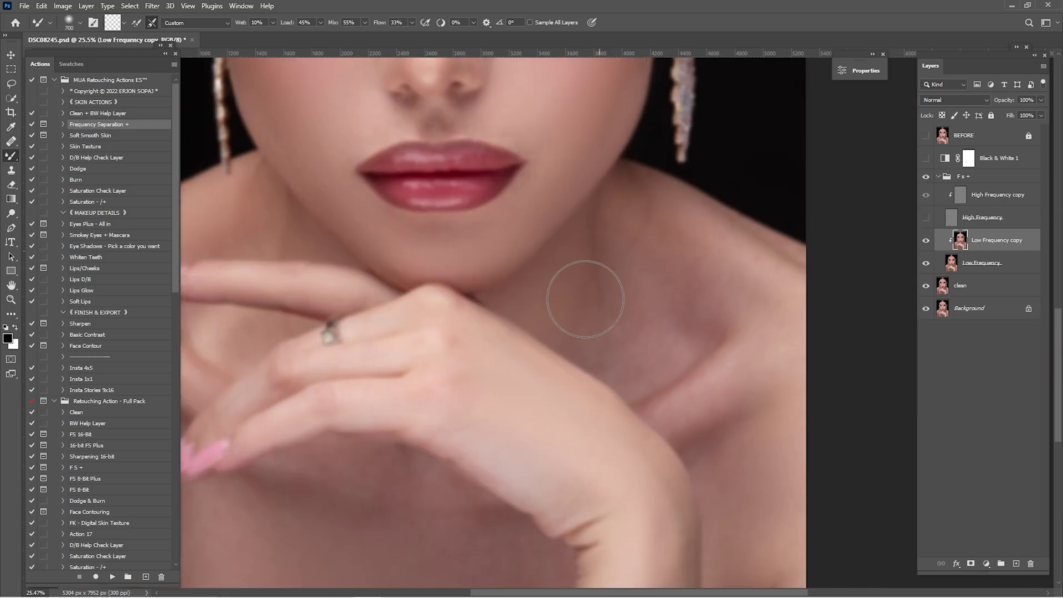
Step: Blend the skin between the nose and upper lip at brush size 250, then enlarge the Mixer Brush to 500
key(bracketleft)
key(bracketleft)
key(bracketleft)
scroll(664, 388, up, 4)
scroll(637, 390, left, 3)
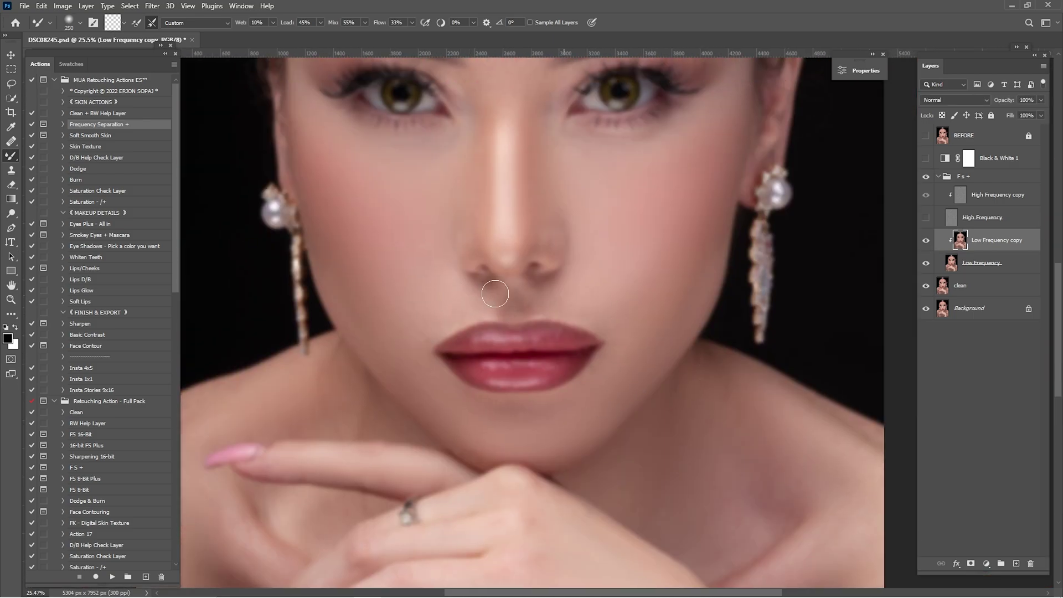
drag(496, 375, 505, 530)
key(bracketright)
key(bracketright)
key(bracketright)
key(bracketright)
Step: Show the Black & White 1 layer and even out the remaining tones on the face, hand and fingers
mouse_move(529, 107)
mouse_down()
mouse_move(536, 214)
mouse_move(592, 126)
mouse_up()
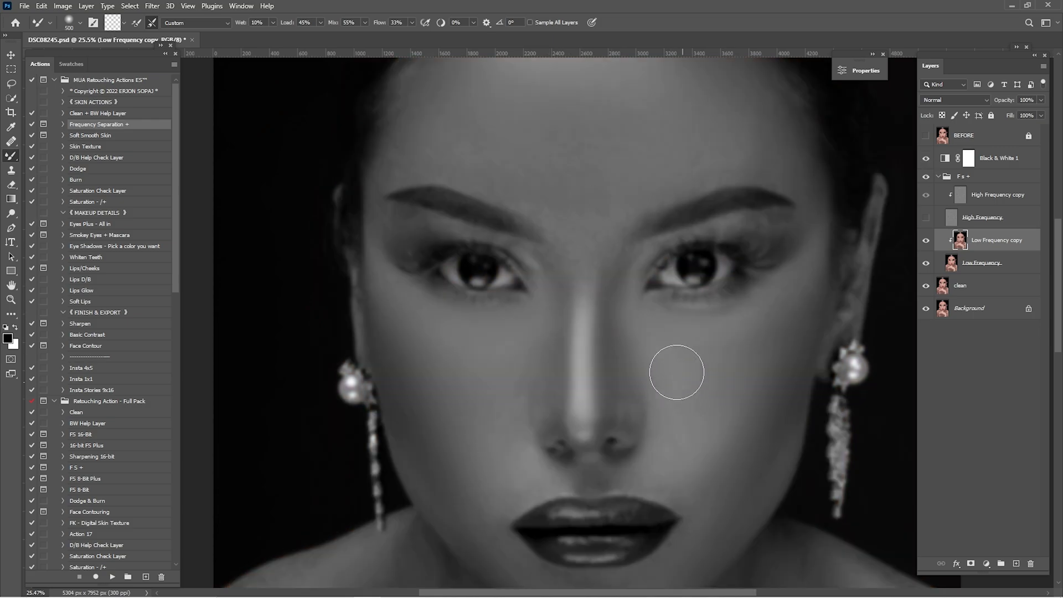
drag(765, 444, 731, 289)
drag(565, 529, 538, 304)
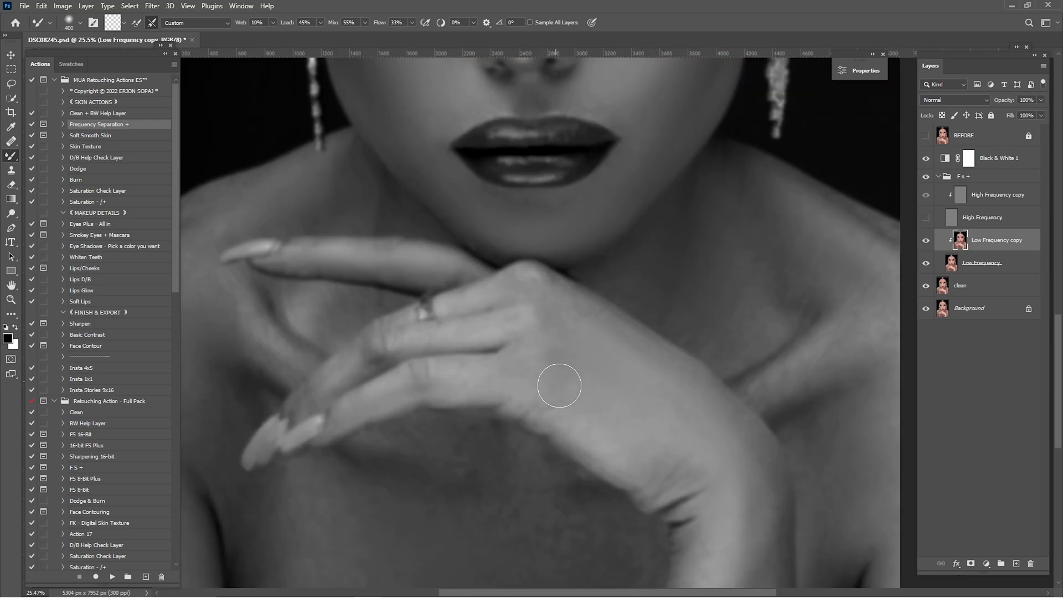
drag(399, 308, 588, 254)
scroll(560, 280, down, 6)
scroll(577, 269, up, 10)
scroll(577, 268, right, 2)
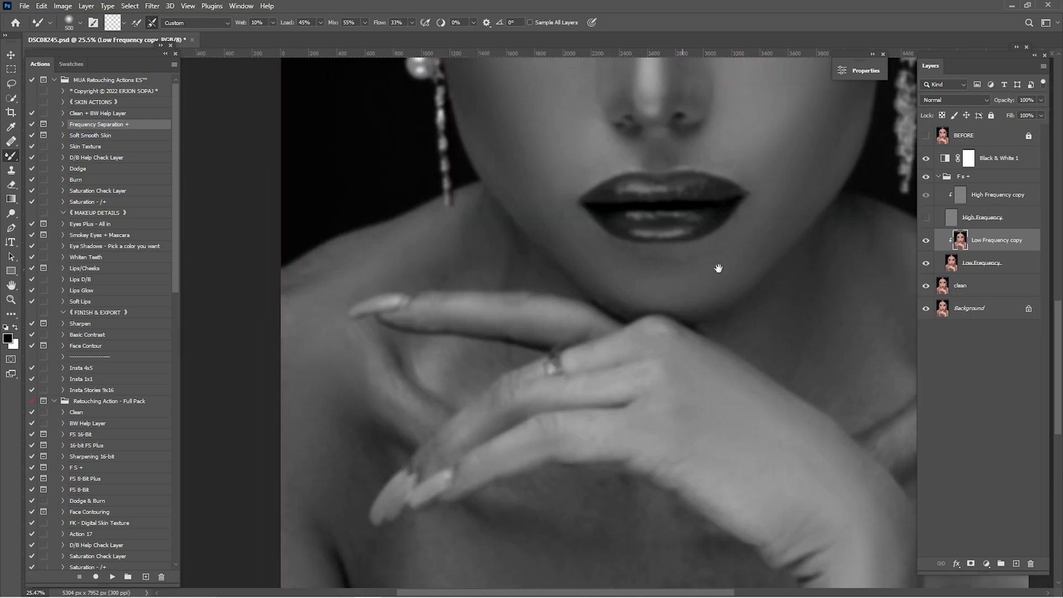
Step: Blend the remaining uneven tones on the shoulder, chest and forehead, ending with the Mixer Brush at size 800
scroll(566, 356, down, 9)
scroll(566, 356, right, 10)
drag(451, 177, 497, 384)
drag(391, 100, 546, 565)
key(bracketright)
key(bracketright)
key(bracketright)
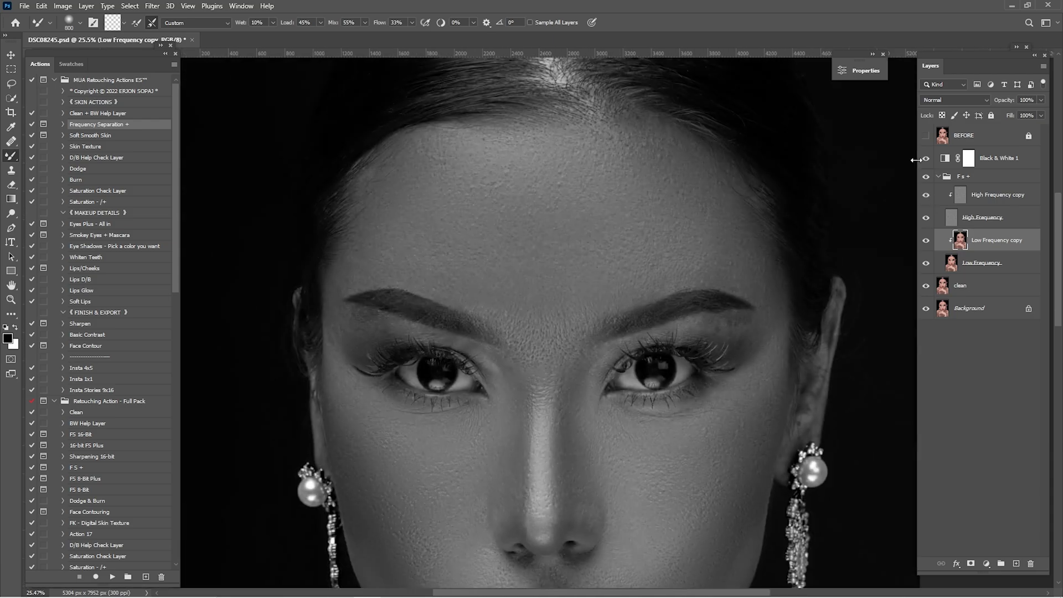
Step: Show the High Frequency layer, hide the Black & White 1 layer and fit the portrait in view
click(926, 217)
click(926, 158)
key(ctrl+0)
Step: Compare the portrait before and after the tone smoothing by repeatedly toggling the F s + group's visibility
click(926, 179)
click(927, 178)
click(928, 178)
click(929, 178)
click(928, 178)
click(926, 179)
click(925, 179)
click(925, 180)
click(925, 180)
click(924, 180)
click(924, 181)
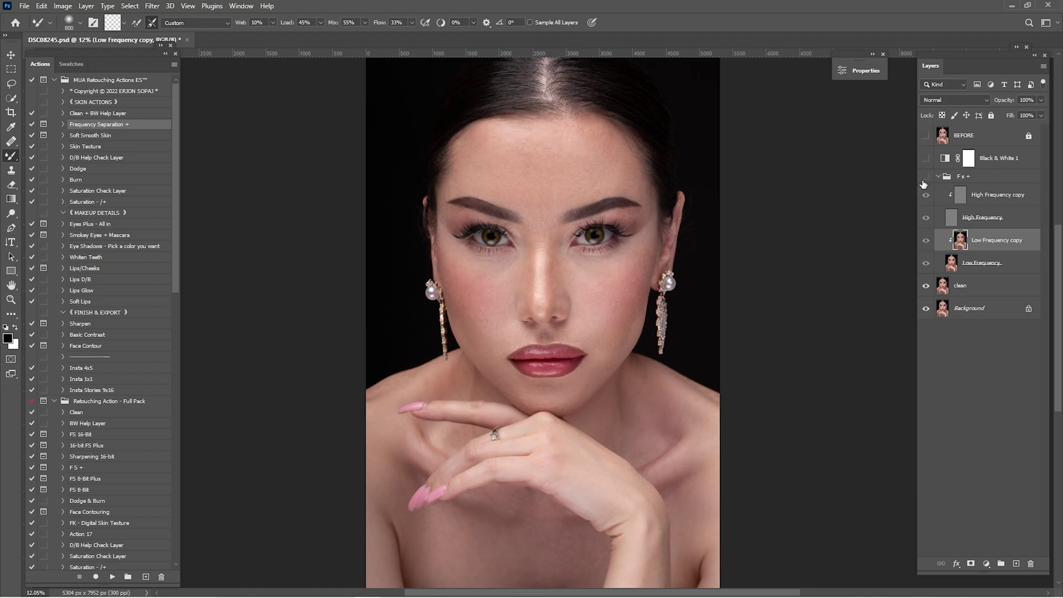
click(923, 182)
click(923, 183)
click(923, 183)
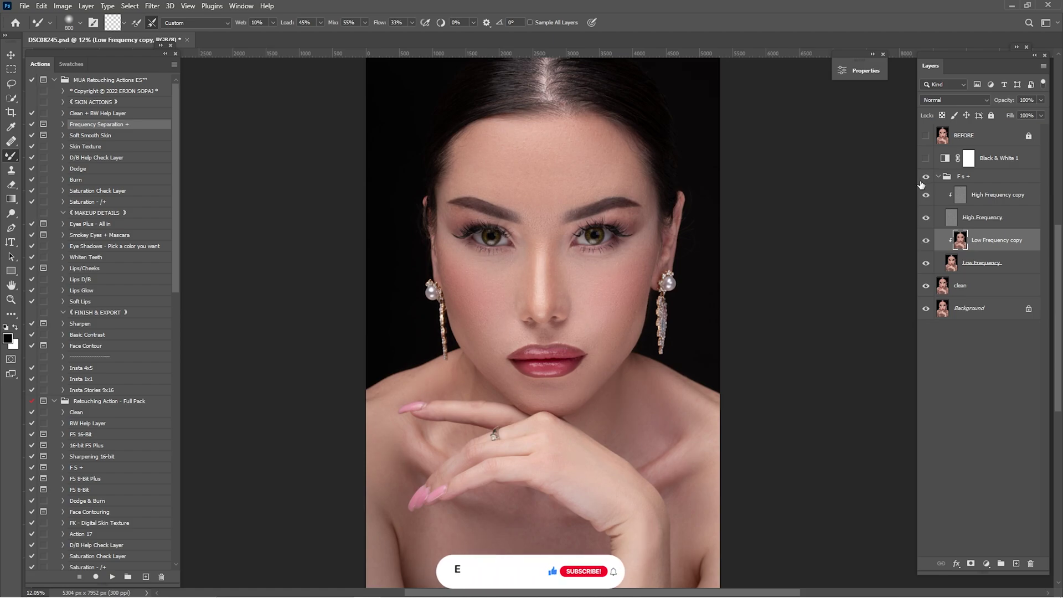
click(922, 182)
click(923, 183)
click(923, 183)
click(923, 183)
click(923, 183)
click(923, 183)
click(923, 182)
click(923, 183)
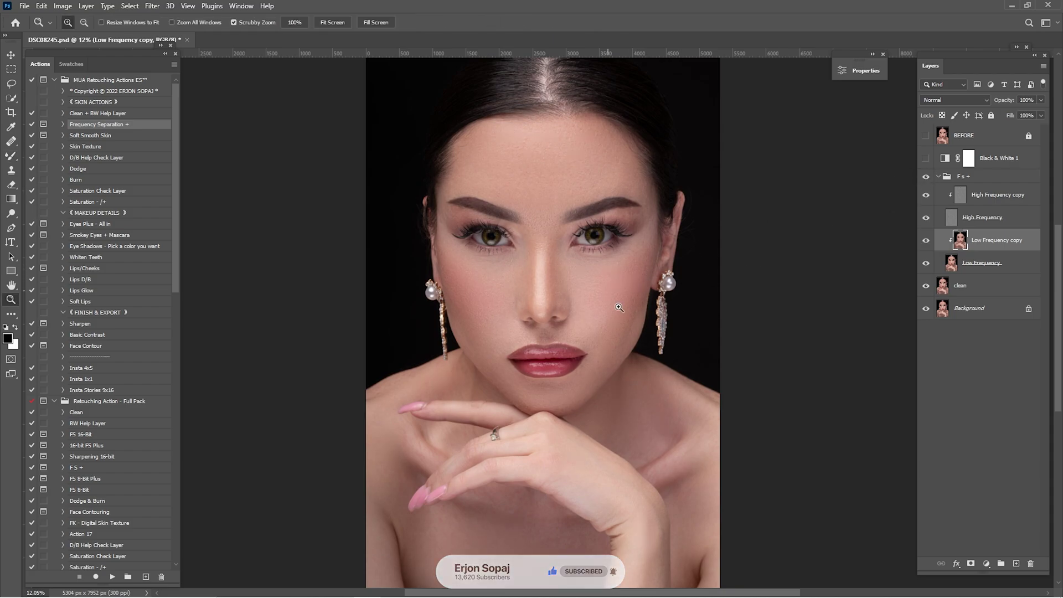
Step: Examine the face up close with and without the Low Frequency copy layer
scroll(607, 292, up, 5)
click(925, 242)
click(925, 242)
click(924, 244)
click(924, 244)
click(924, 244)
click(924, 244)
Step: Select the High Frequency copy layer and clone clean skin texture onto the mid-forehead with the Clone Stamp at size 30
click(983, 206)
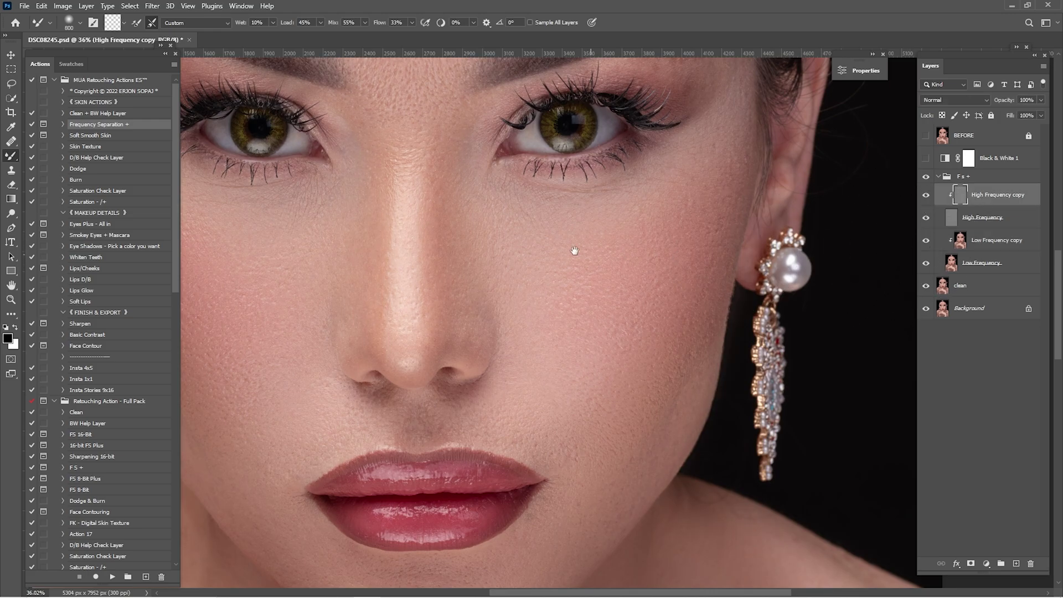
scroll(593, 249, up, 5)
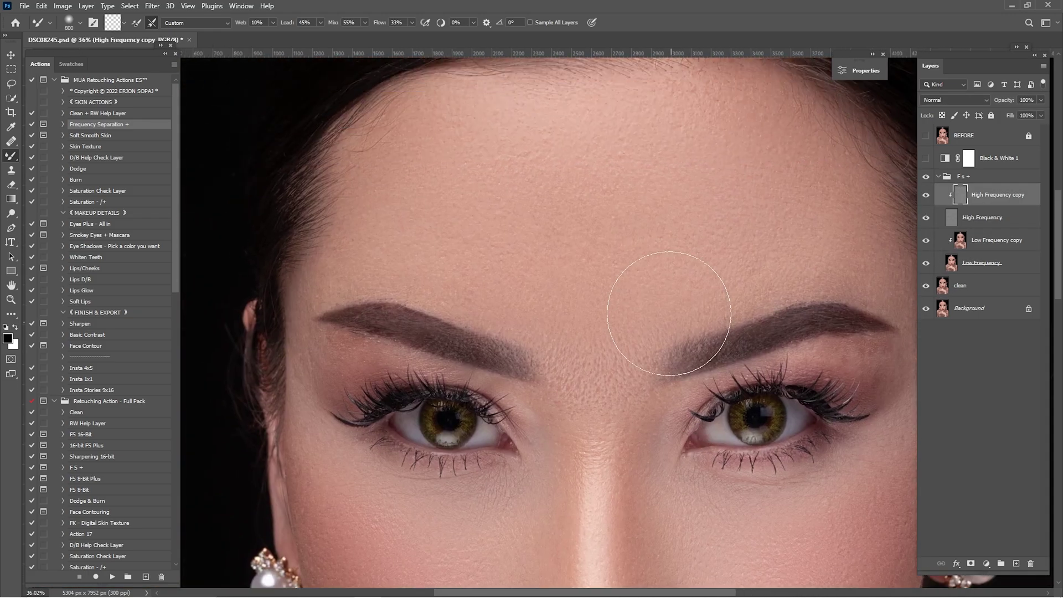
key(ctrl+space)
mouse_move(600, 273)
mouse_down()
mouse_move(653, 303)
mouse_move(693, 279)
mouse_up()
key(ctrl+space)
key(s)
alt+click(615, 301)
click(639, 258)
key(alt)
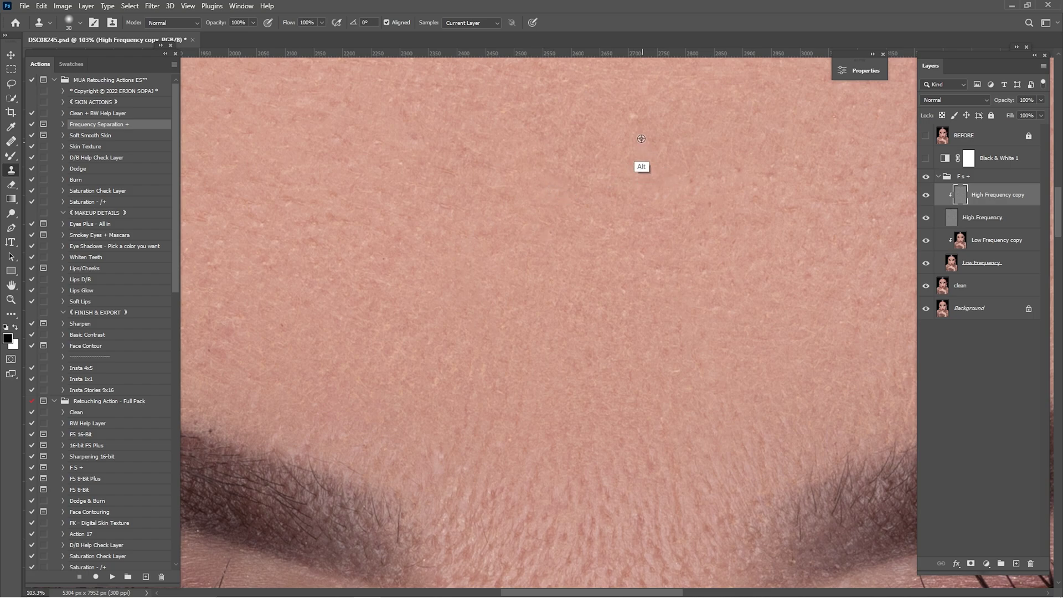
Step: Clone clean skin texture across the lower forehead above the left eyebrow and over the area between the brows
drag(530, 393, 611, 308)
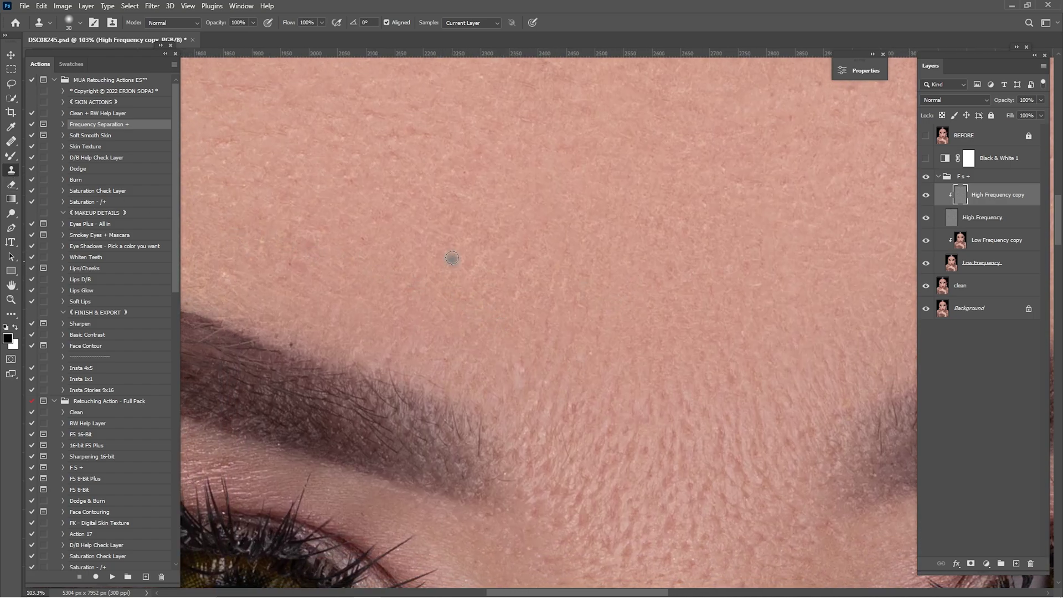
scroll(452, 261, up, 2)
scroll(452, 260, left, 3)
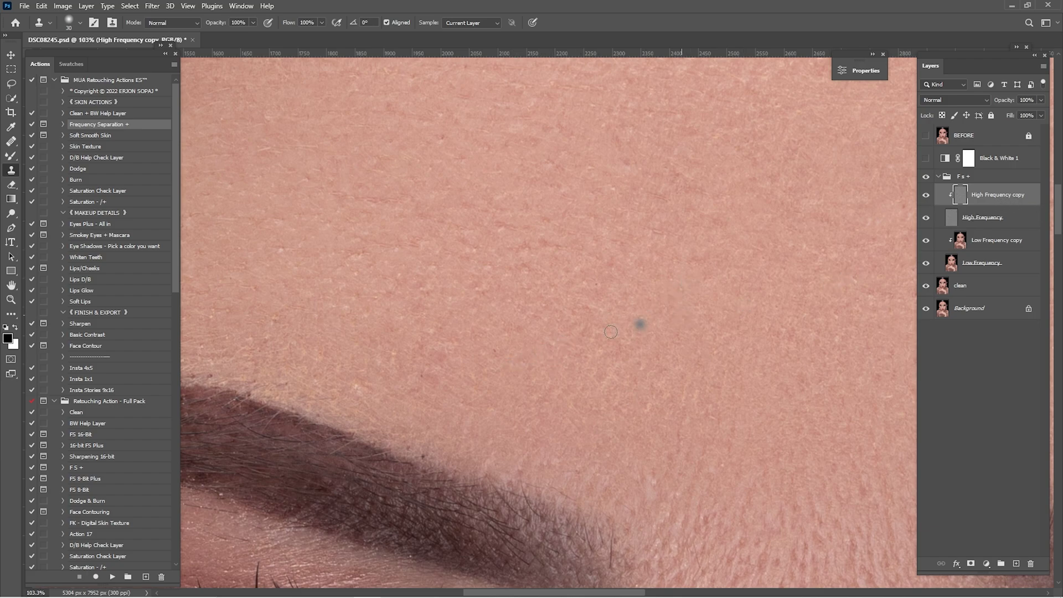
drag(555, 364, 599, 283)
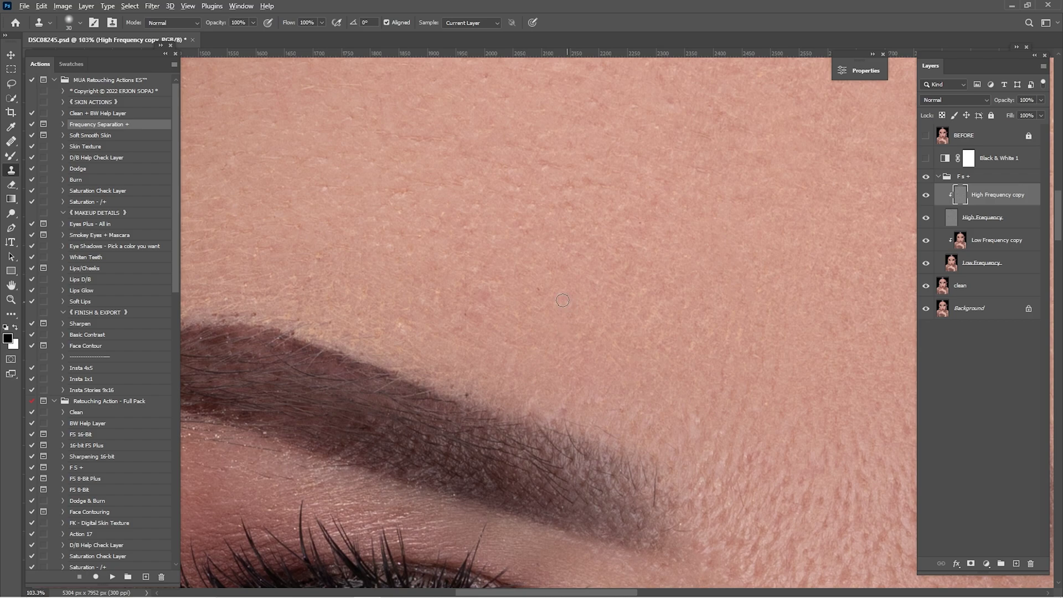
key(alt)
key(alt)
mouse_move(681, 421)
mouse_down()
mouse_move(639, 261)
mouse_move(524, 229)
mouse_up()
drag(630, 265, 592, 369)
key(alt)
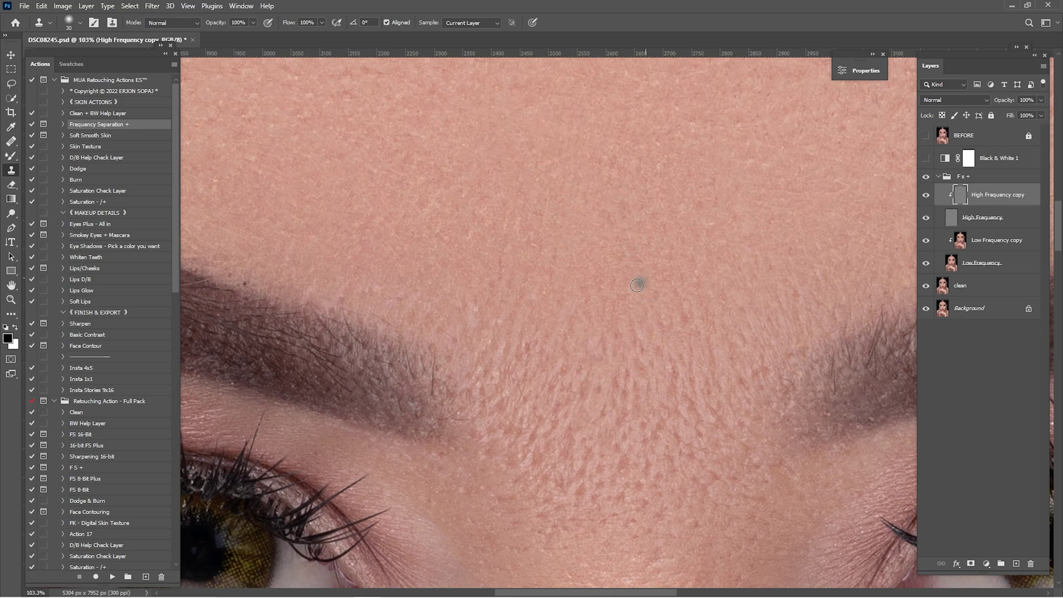
Step: Clone even texture along the skin above the left eyebrow, out to its tail and the temple
scroll(646, 332, up, 2)
scroll(648, 383, left, 2)
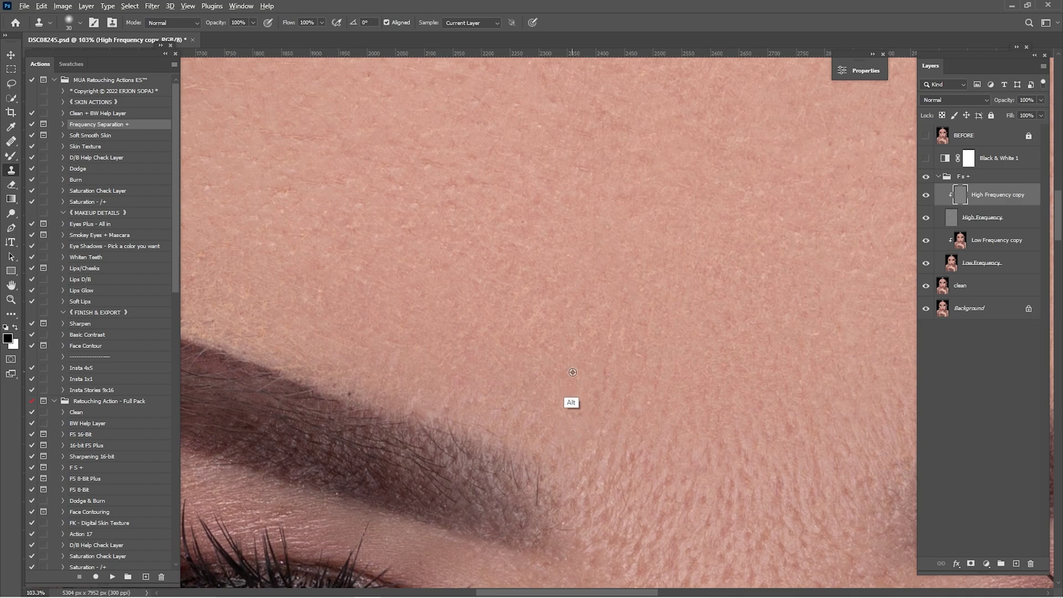
scroll(499, 360, left, 3)
scroll(601, 292, down, 2)
scroll(555, 316, left, 3)
scroll(554, 316, up, 2)
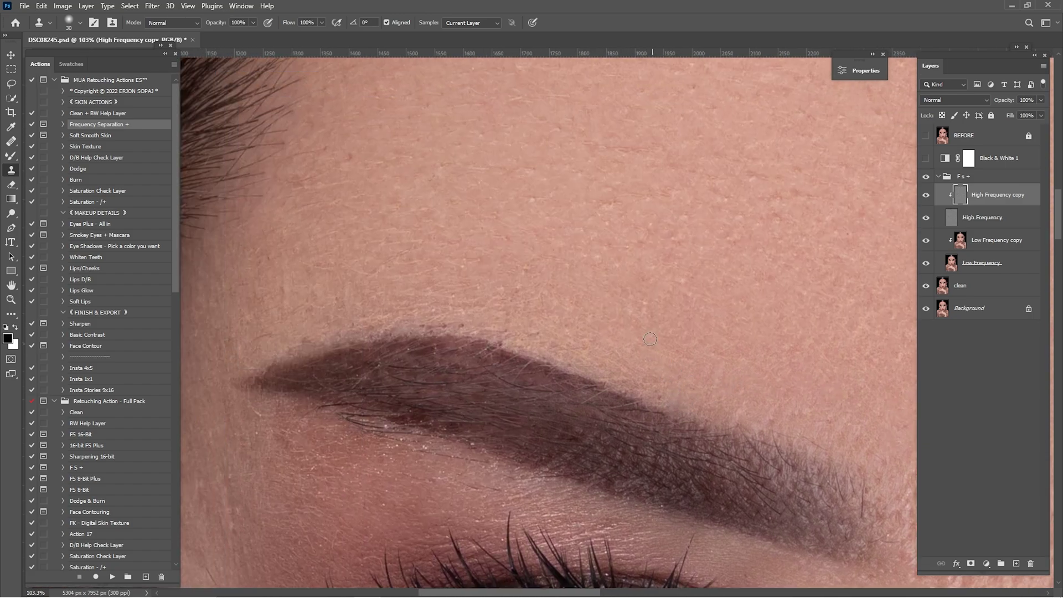
drag(524, 324, 634, 271)
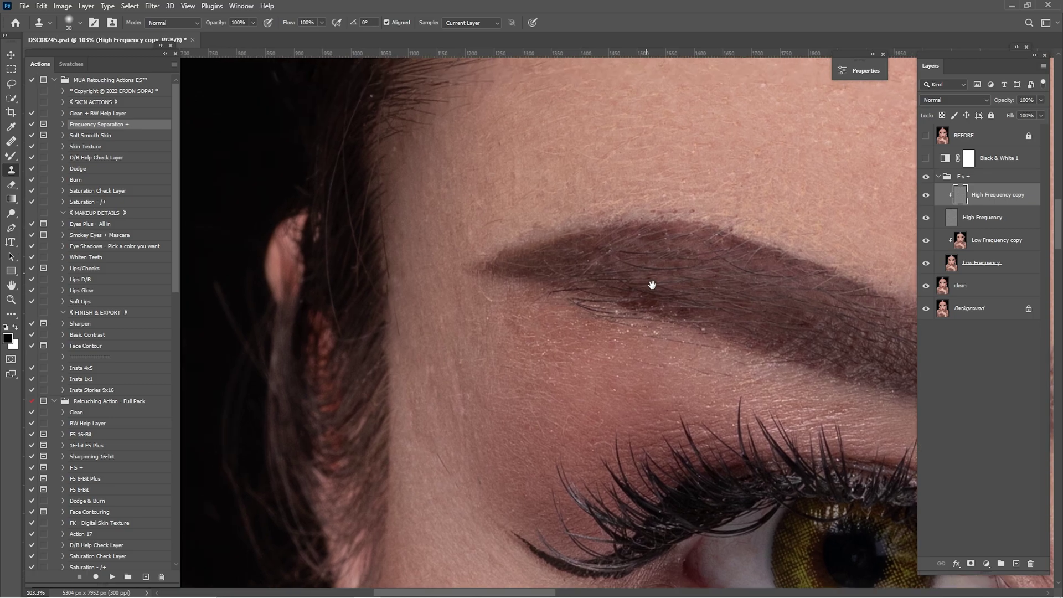
scroll(592, 288, right, 2)
scroll(607, 293, up, 3)
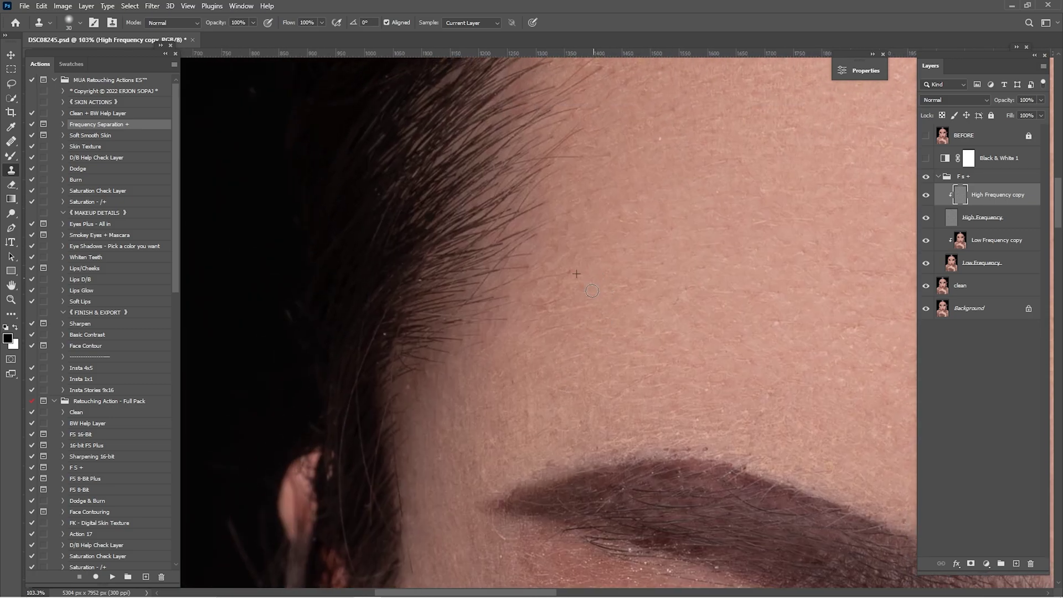
Step: Clean the texture on the upper left forehead below the hairline by sampling and cloning nearby skin
scroll(591, 291, right, 2)
scroll(578, 302, up, 2)
scroll(592, 244, right, 6)
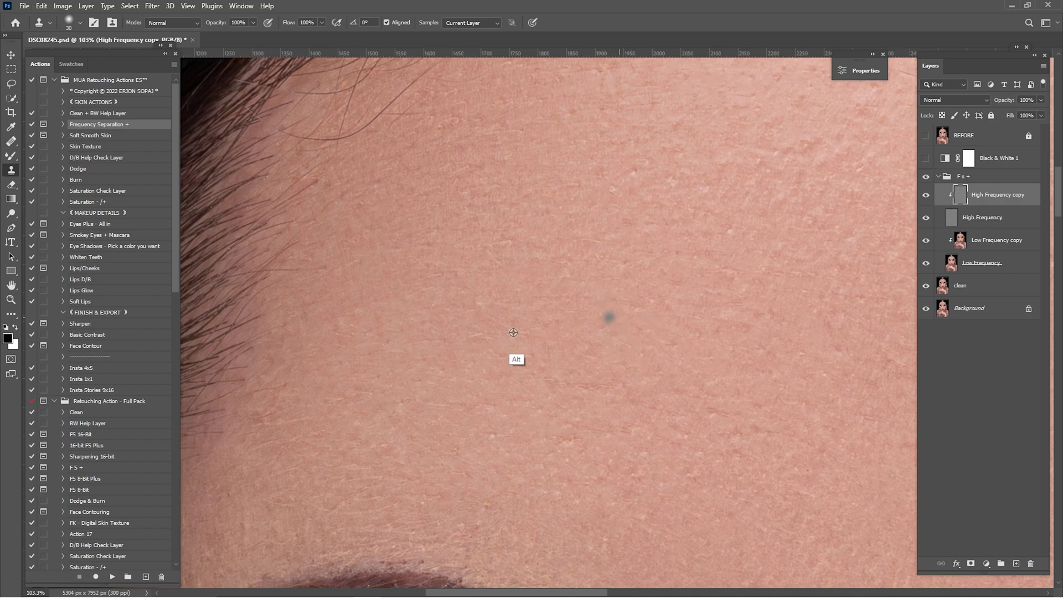
drag(684, 281, 537, 411)
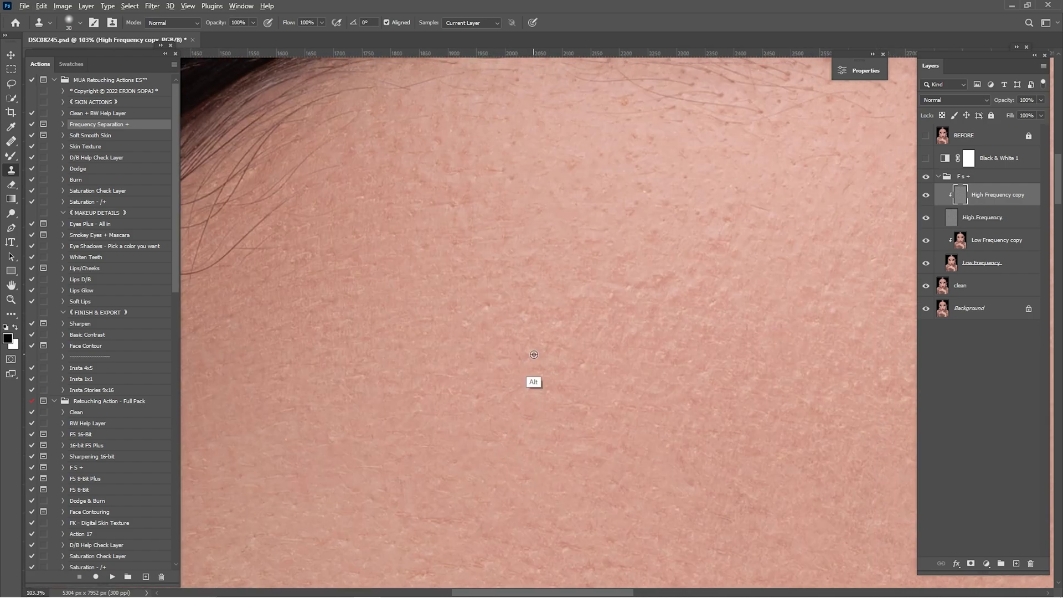
drag(717, 209, 583, 246)
alt+click(628, 270)
drag(637, 293, 643, 308)
alt+click(533, 335)
drag(539, 311, 497, 324)
scroll(532, 361, right, 3)
scroll(616, 281, up, 1)
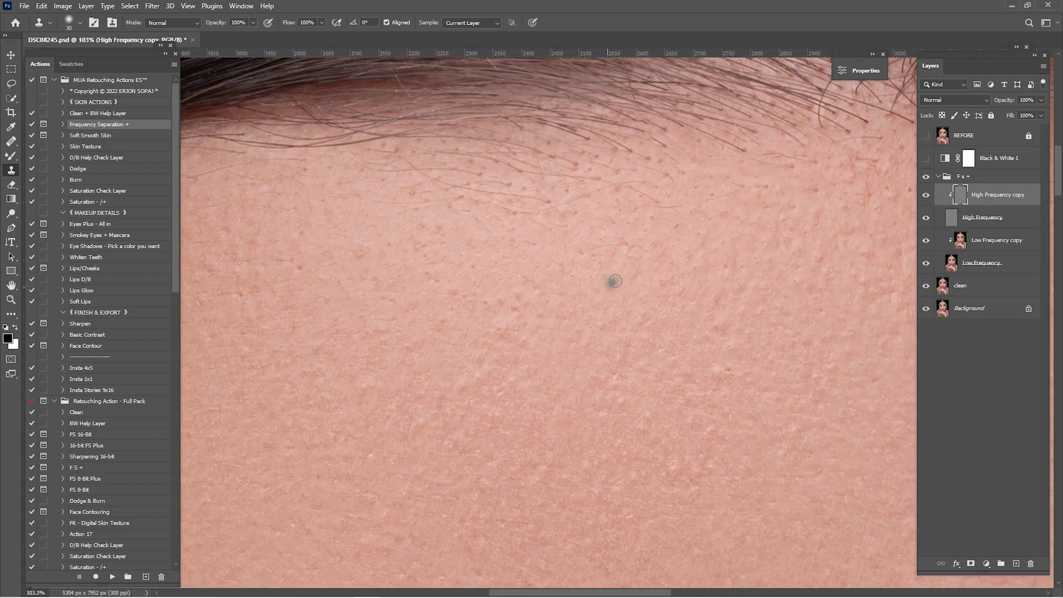
Step: Clone smooth texture over the middle and right side of the forehead down to the brows
scroll(591, 259, right, 3)
scroll(591, 259, down, 2)
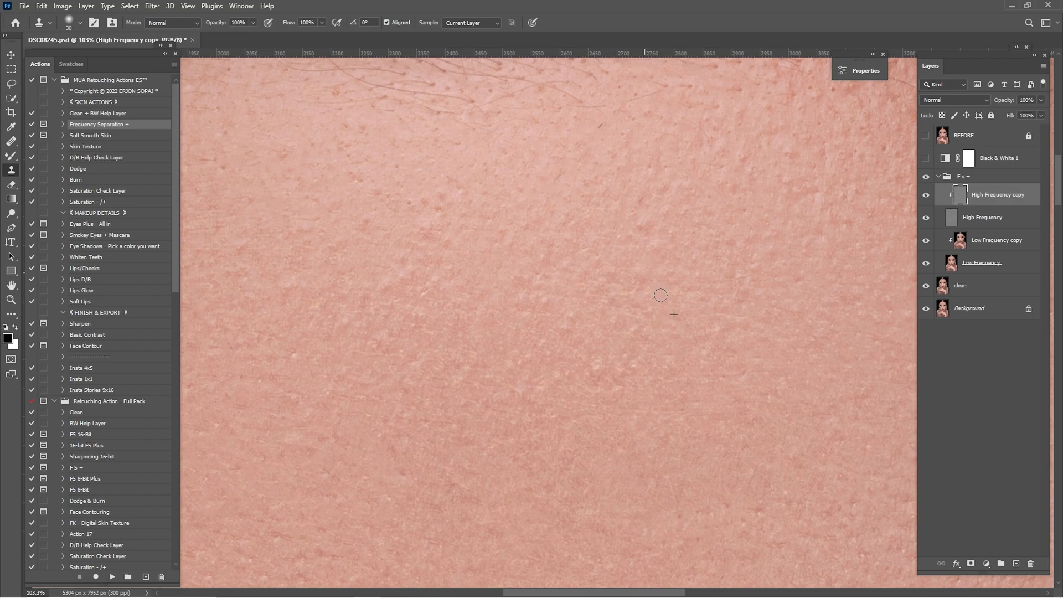
scroll(654, 365, left, 5)
scroll(599, 345, down, 1)
scroll(541, 285, down, 2)
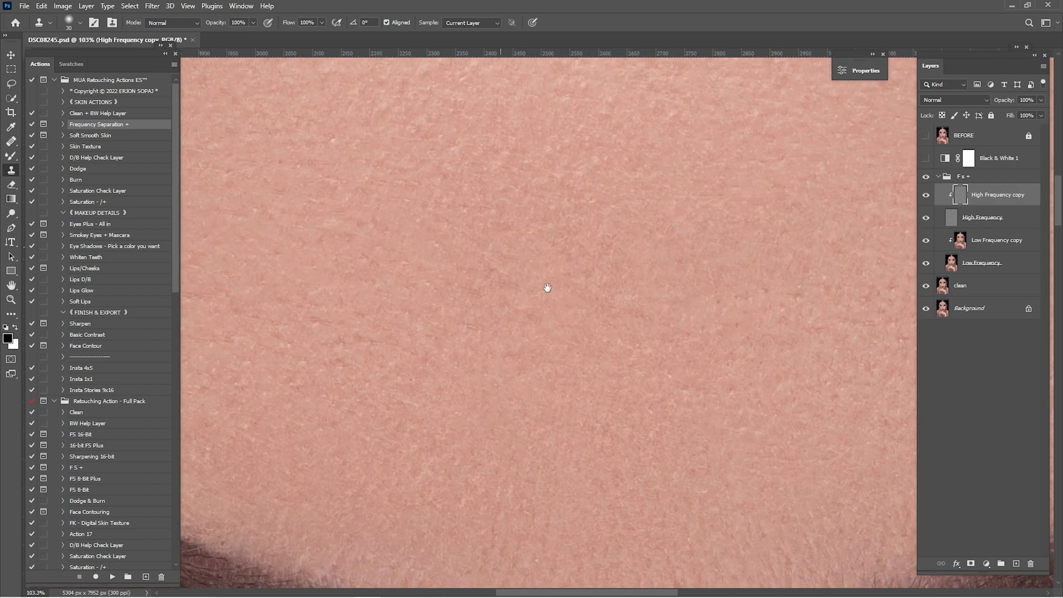
scroll(598, 284, right, 8)
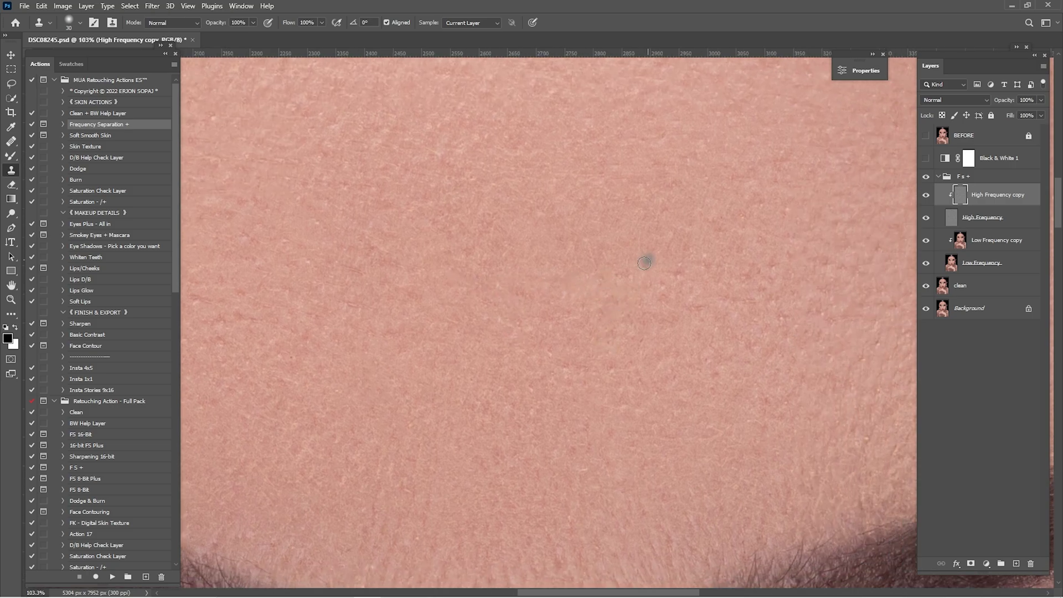
scroll(648, 260, down, 3)
scroll(624, 230, right, 2)
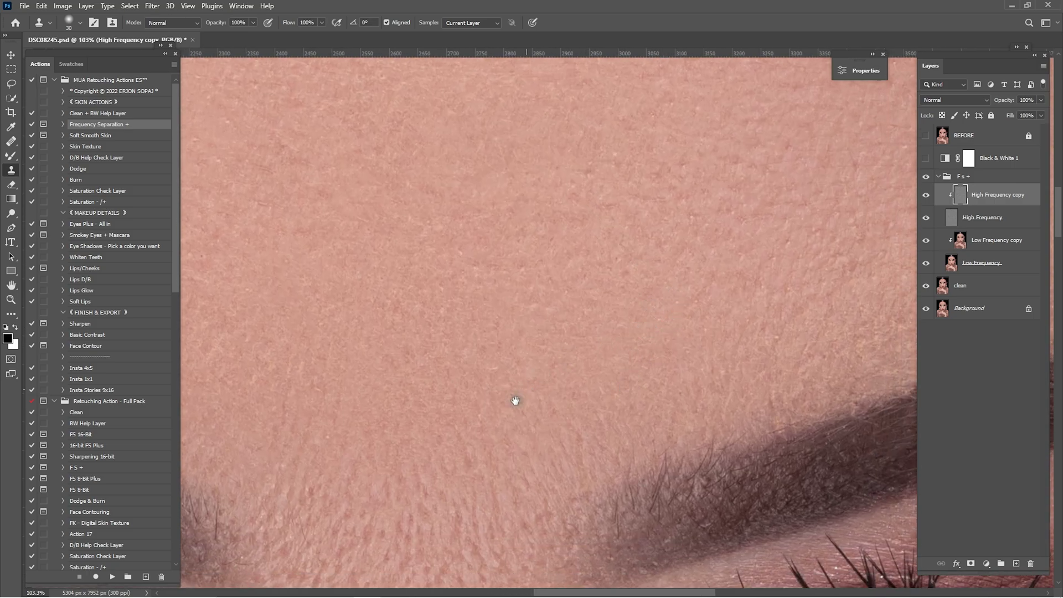
drag(515, 400, 626, 358)
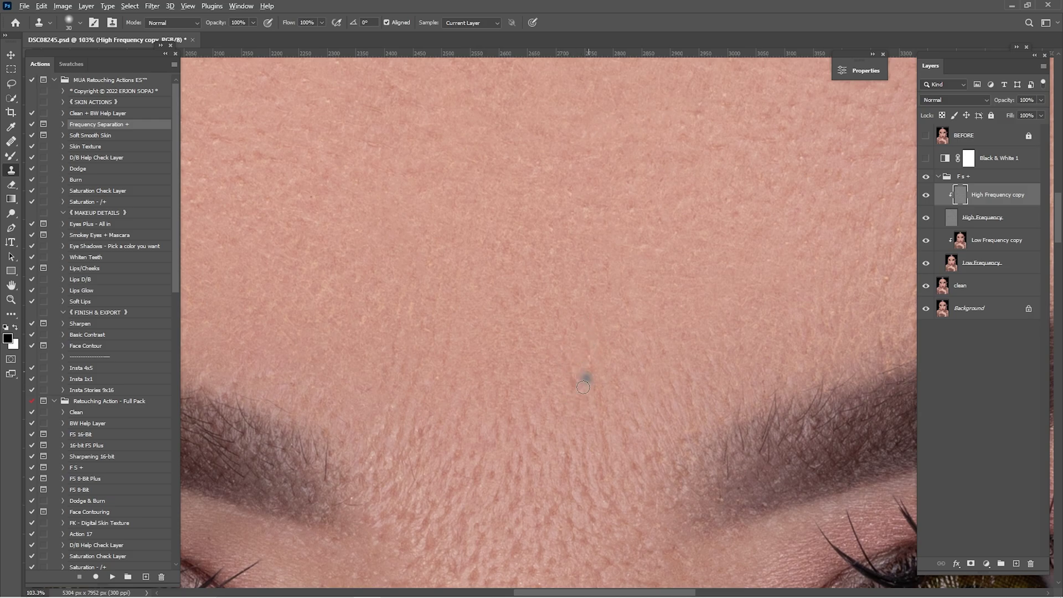
scroll(558, 301, down, 5)
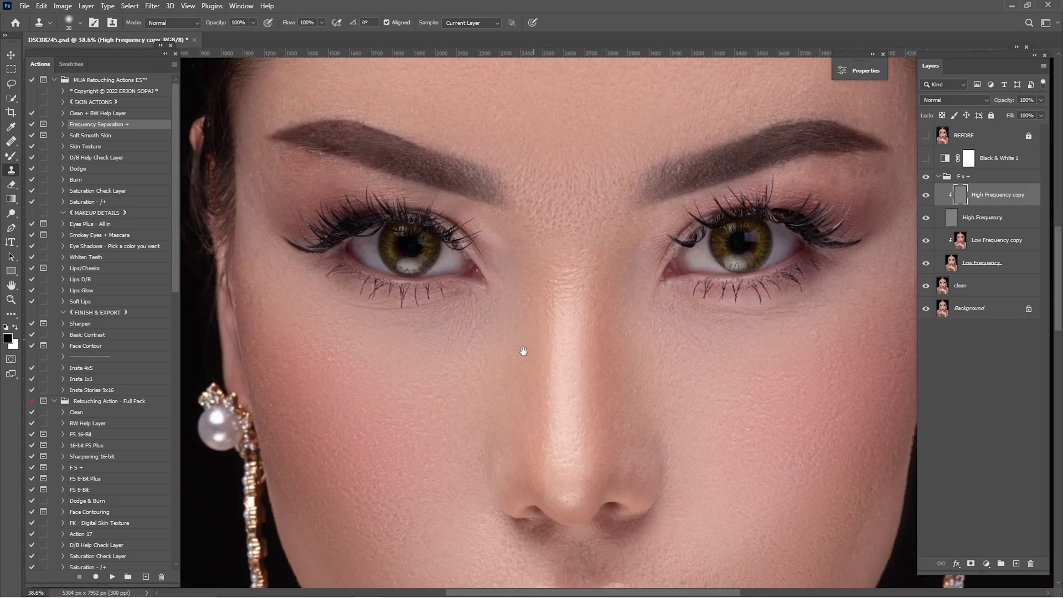
Step: Clone clean texture under the left eye, over the left cheek and down to the jaw beside the mouth
scroll(437, 421, up, 5)
drag(410, 398, 574, 354)
drag(576, 199, 594, 378)
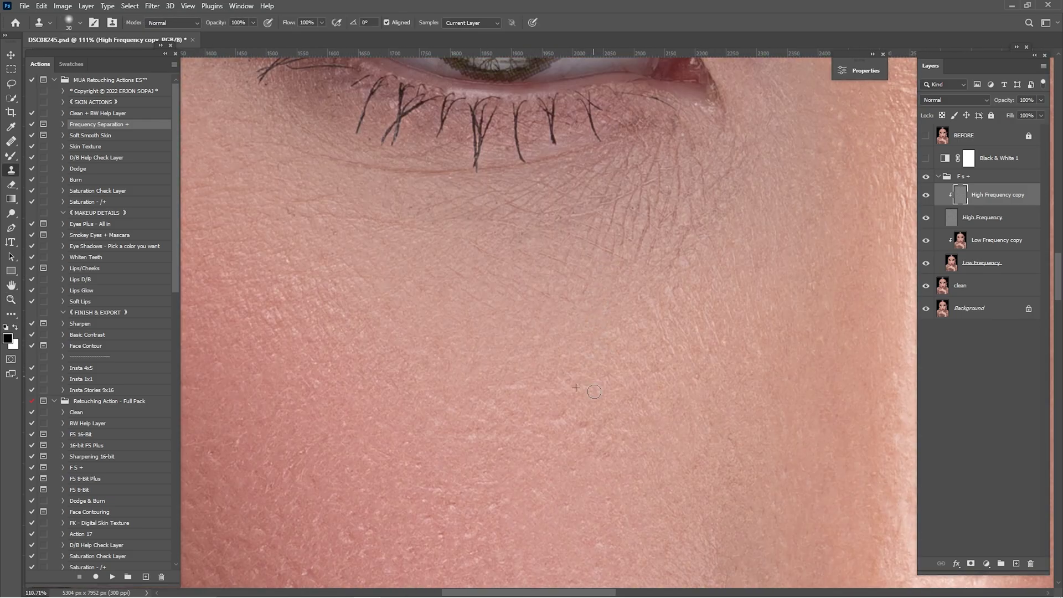
drag(303, 460, 549, 259)
drag(640, 463, 368, 83)
drag(549, 392, 487, 257)
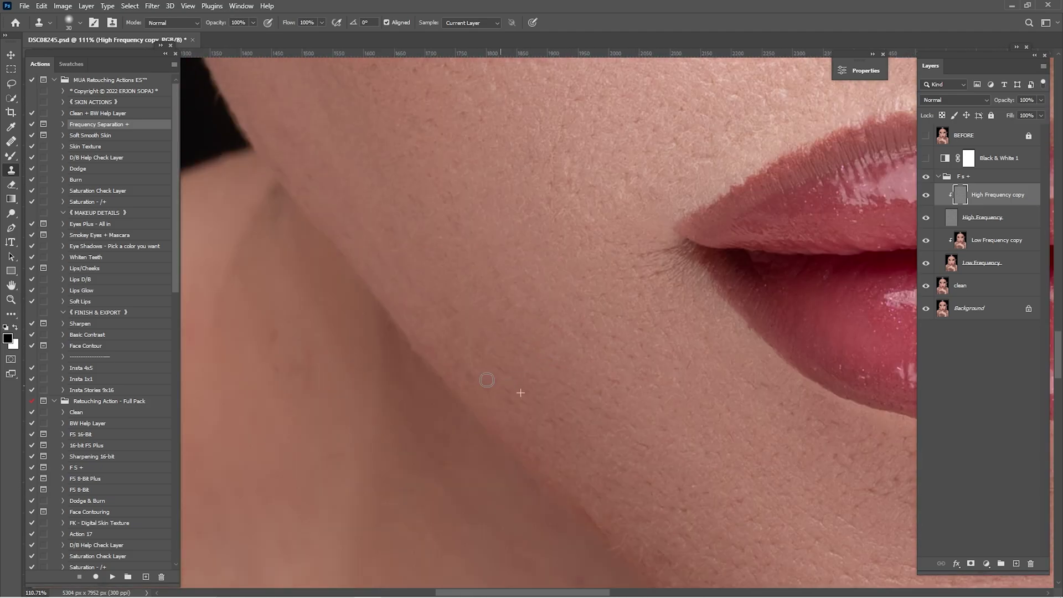
drag(510, 389, 410, 259)
Step: Even out the skin texture on the right cheek between the nose, mouth corner and jaw with the Clone Stamp
drag(717, 352, 233, 387)
drag(684, 94, 629, 272)
drag(779, 97, 712, 299)
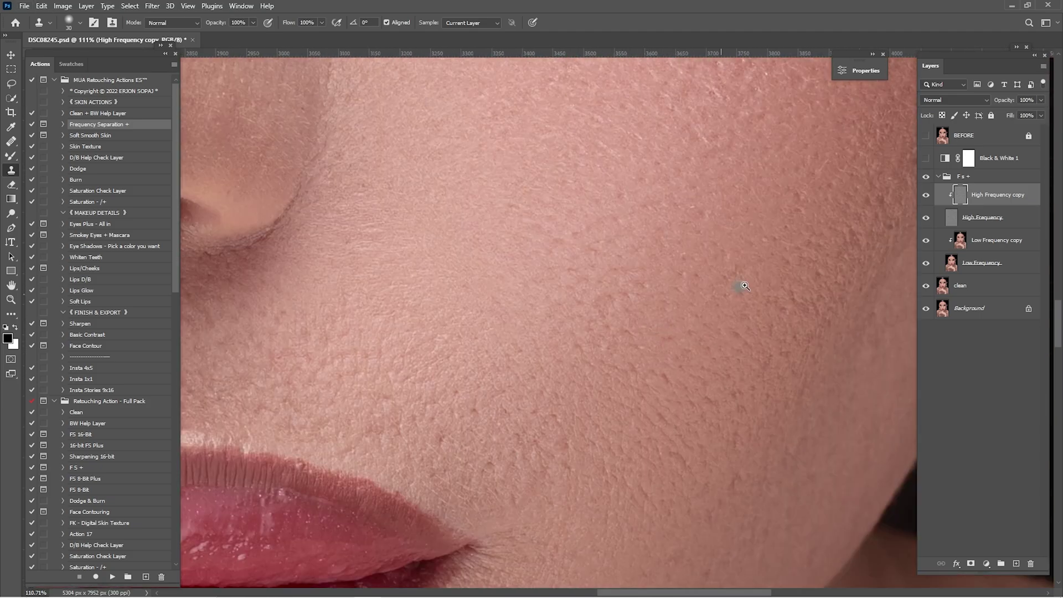
drag(595, 72, 608, 493)
drag(544, 285, 591, 279)
Step: Clone clean texture onto the upper right cheek and the skin under the right eye
drag(820, 222, 582, 299)
drag(908, 260, 672, 332)
drag(327, 432, 646, 375)
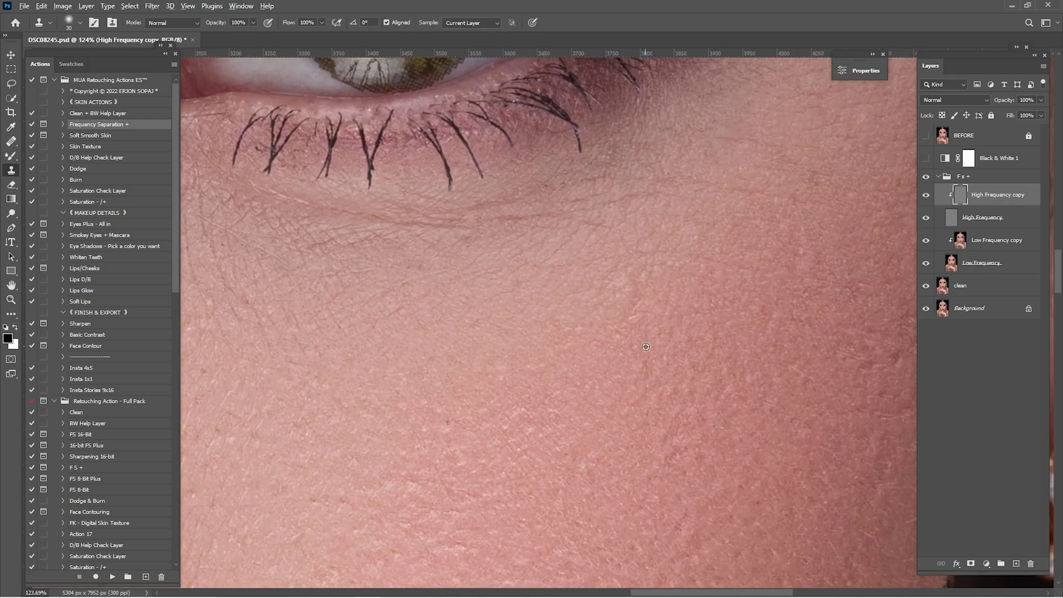
drag(830, 94, 443, 470)
drag(775, 232, 641, 227)
drag(445, 388, 557, 273)
scroll(556, 272, up, 4)
Step: Compare the whole portrait with and without the High Frequency copy layer and the F s + group
key(ctrl+0)
click(926, 195)
click(927, 195)
click(927, 195)
click(925, 176)
click(926, 178)
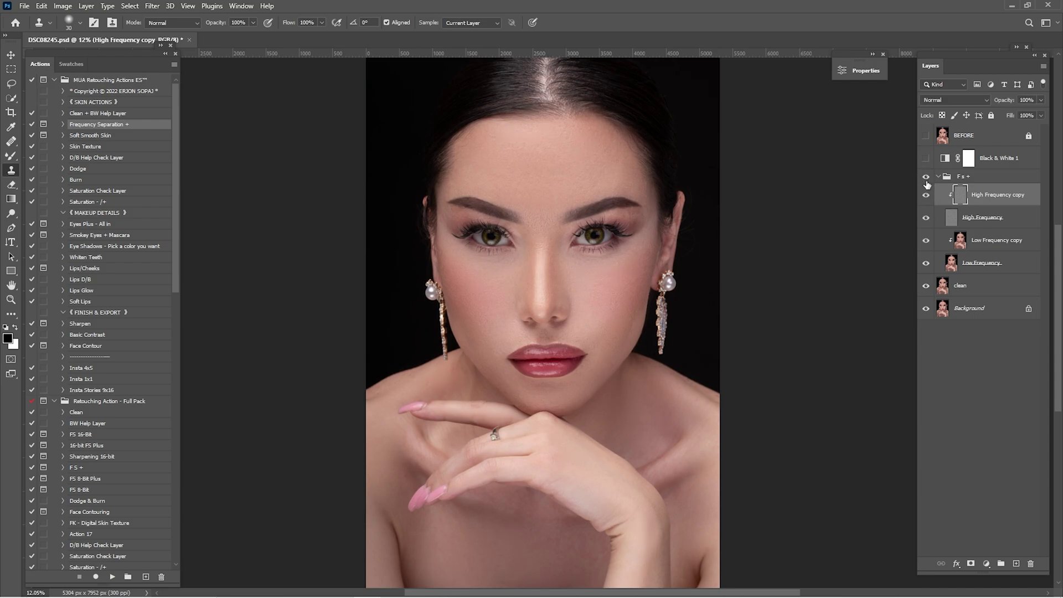
click(925, 177)
click(927, 178)
click(929, 177)
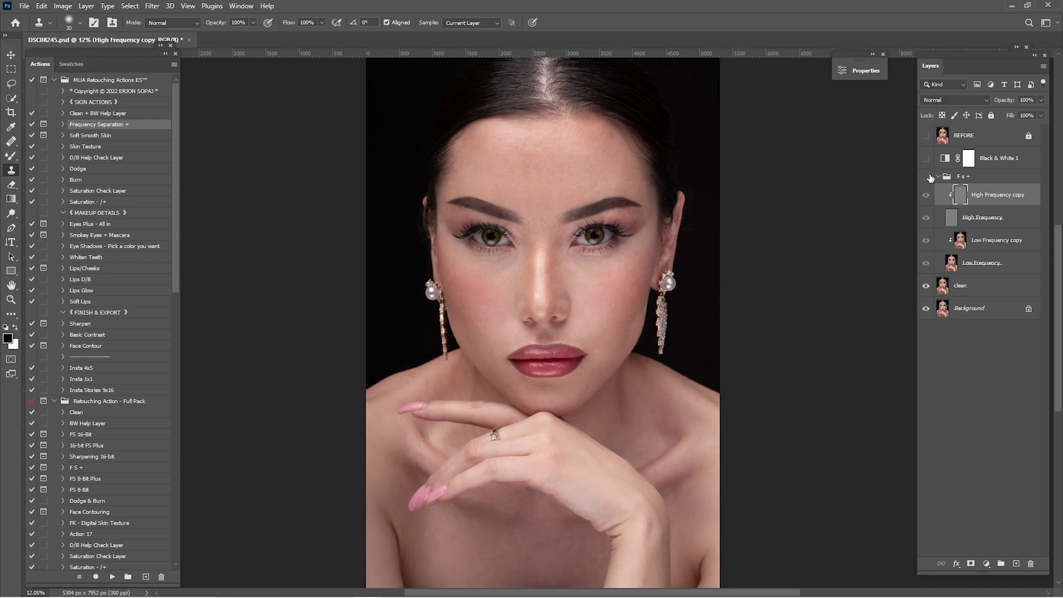
Step: Duplicate the High Frequency copy layer and fill the duplicate with 50% Gray in Normal mode at 100% opacity
key(z)
drag(528, 167, 630, 276)
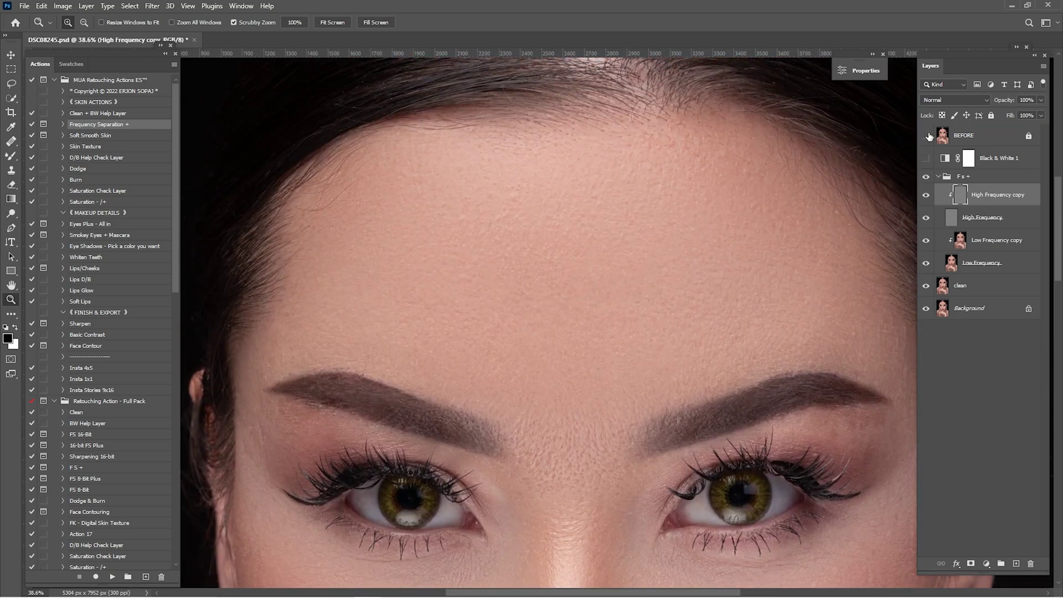
drag(686, 270, 654, 193)
drag(997, 195, 1017, 563)
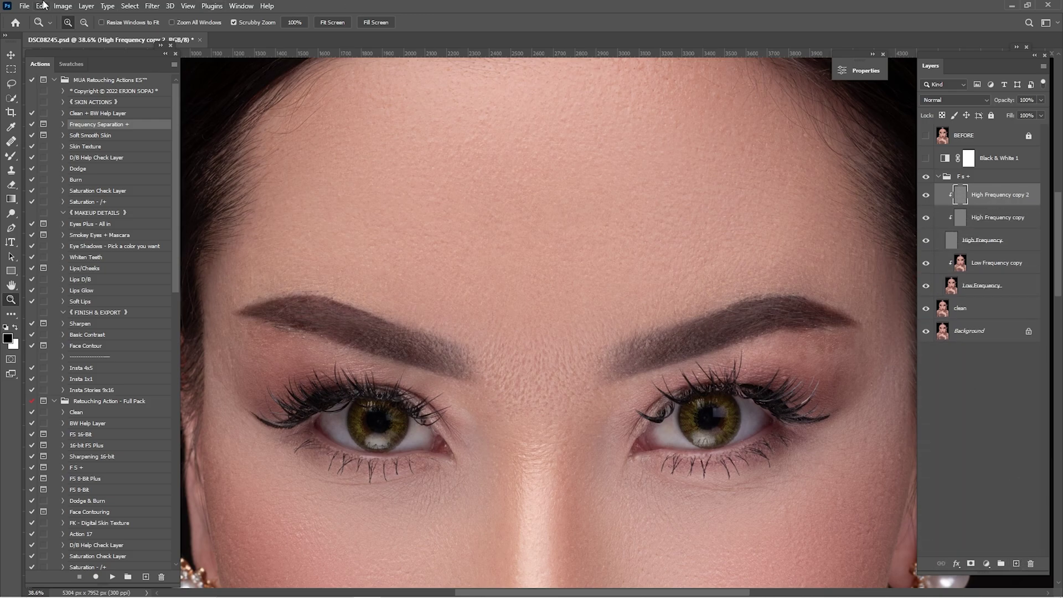
click(44, 6)
click(72, 188)
click(531, 156)
click(533, 248)
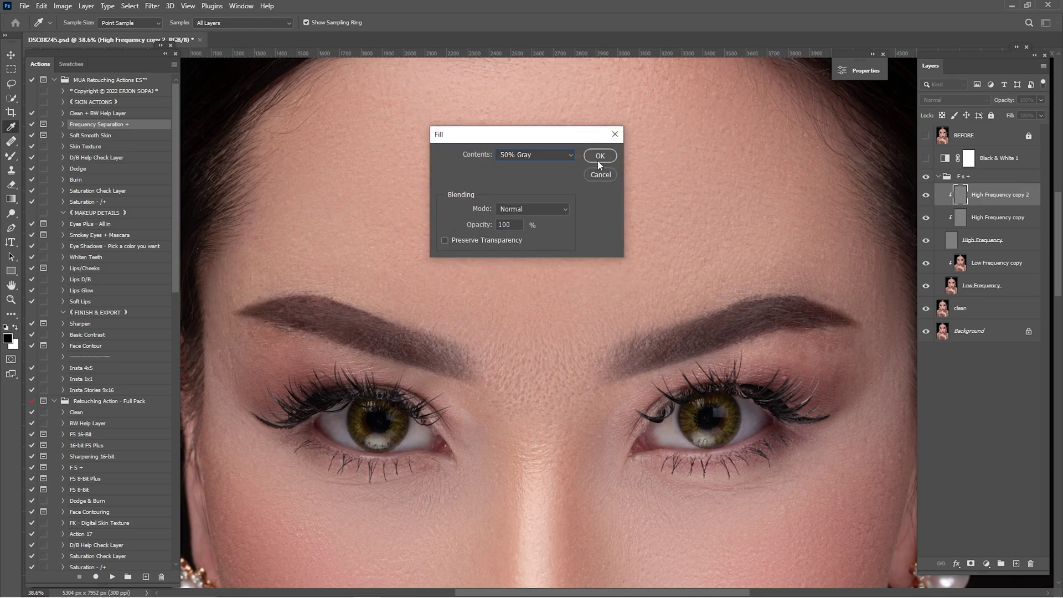
click(601, 157)
drag(601, 185, 578, 216)
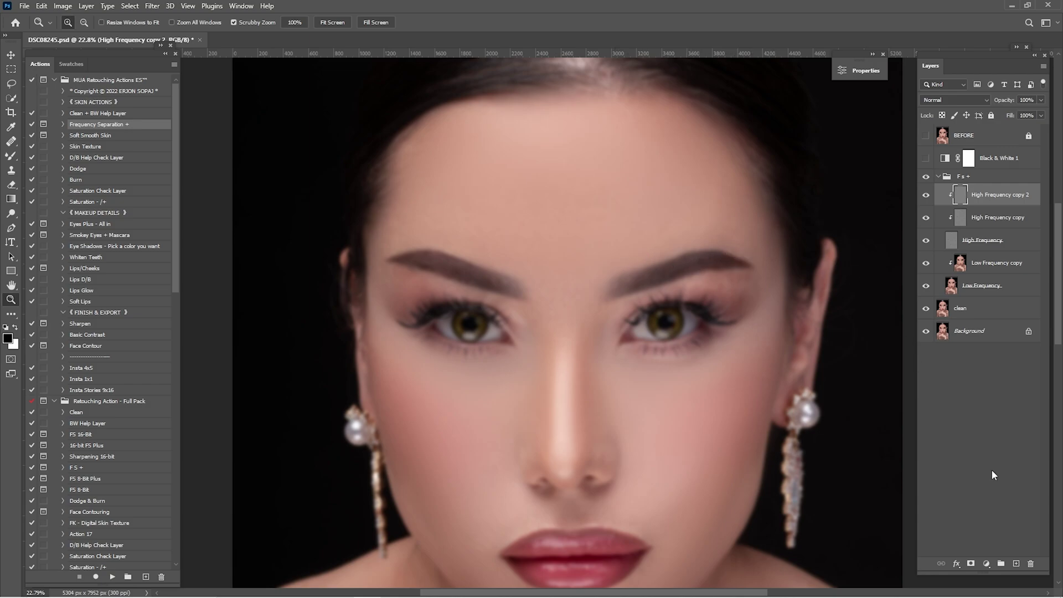
Step: Add a layer mask to the High Frequency copy 2 layer, invert it to black and make white the foreground colour
click(971, 563)
key(x)
key(ctrl+i)
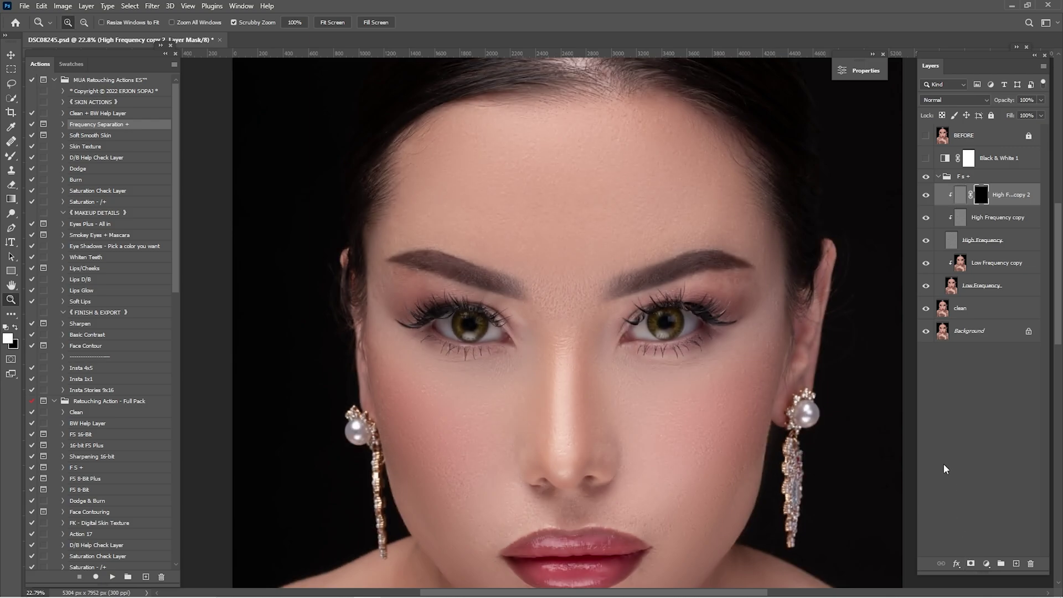
Step: Paint white on the mask over the forehead with a large, enlarged Brush to smooth its texture
key(b)
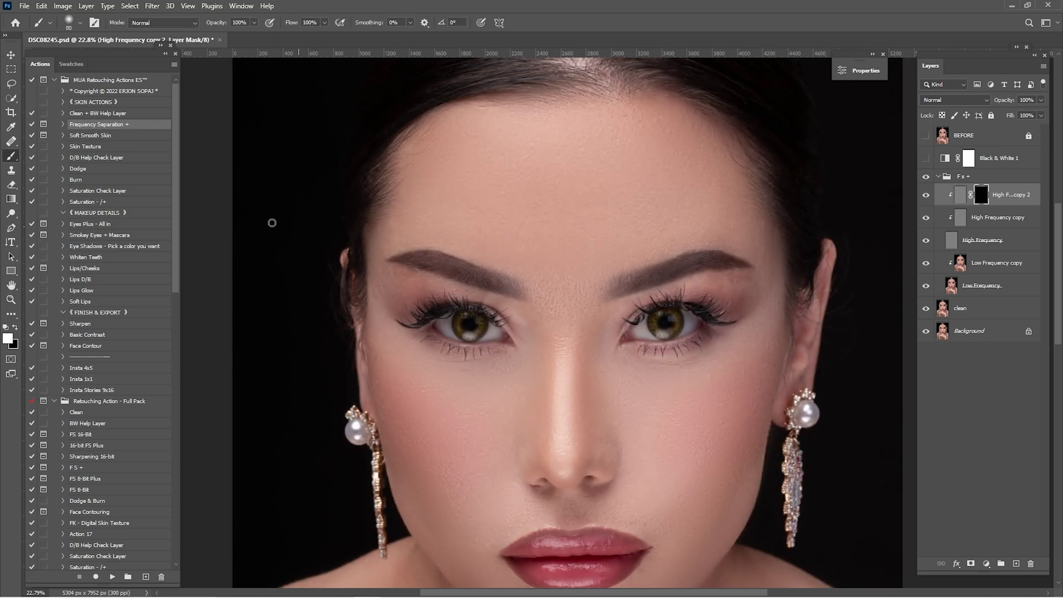
key(bracketright)
mouse_move(470, 180)
mouse_down()
mouse_move(495, 213)
mouse_move(672, 194)
mouse_move(584, 143)
mouse_up()
drag(579, 247, 606, 142)
Step: Paint white on the mask over both cheeks and the chin, reducing the brush size for the tighter areas
key(bracketleft)
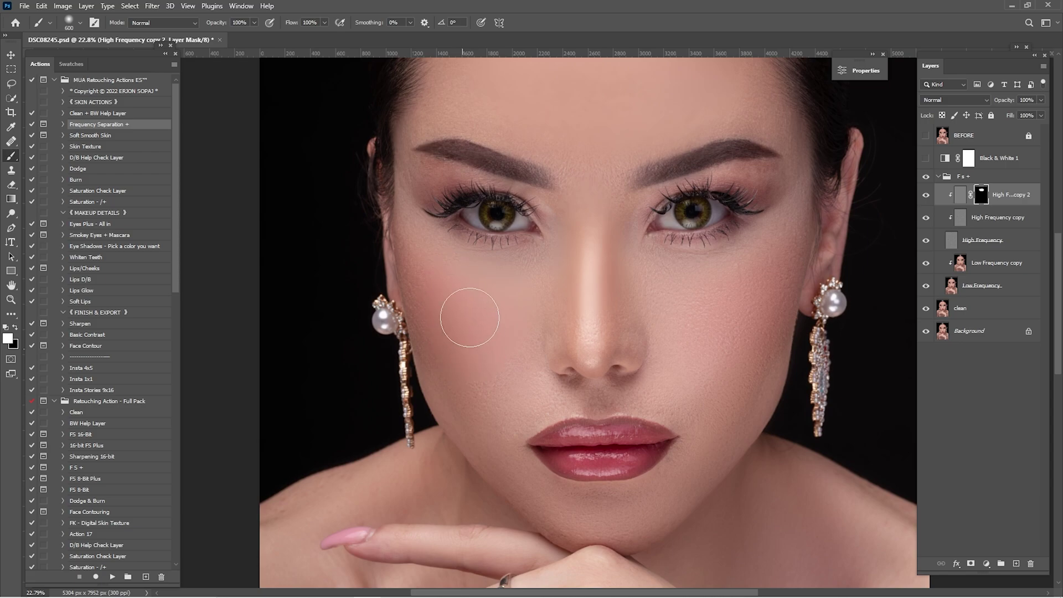
drag(736, 300, 754, 261)
key(bracketleft)
key(bracketleft)
key(bracketleft)
key(bracketleft)
key(bracketleft)
key(bracketleft)
mouse_move(652, 505)
mouse_down()
mouse_move(589, 524)
mouse_move(531, 482)
mouse_move(482, 419)
mouse_up()
drag(443, 295, 466, 388)
Step: Paint white on the mask around the nose and mouth with the brush at size 200
key(bracketright)
key(bracketright)
mouse_move(540, 398)
mouse_down()
mouse_move(522, 290)
mouse_move(494, 225)
mouse_move(581, 250)
mouse_up()
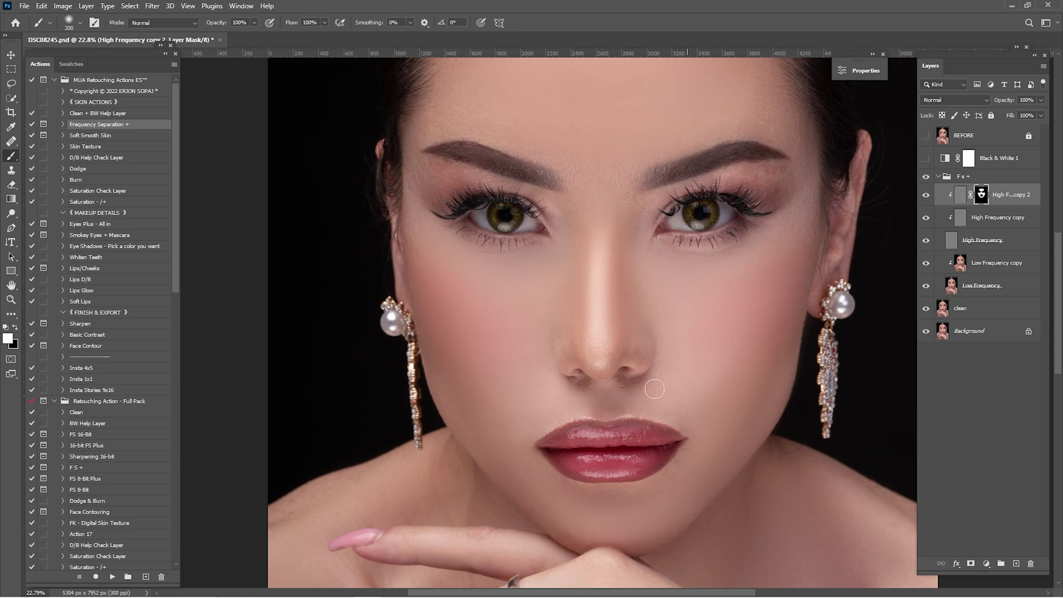
drag(699, 264, 684, 378)
Step: Refine the mask with its overlay shown at brush size 250, painting black near the nose bridge and eyes and white over missed skin
key(bracketright)
key(backslash)
key(x)
drag(595, 239, 718, 216)
key(backslash)
key(backslash)
key(x)
mouse_move(597, 241)
mouse_down()
mouse_move(718, 215)
mouse_move(766, 347)
mouse_move(726, 358)
mouse_up()
key(backslash)
drag(678, 434, 690, 255)
drag(419, 180, 480, 340)
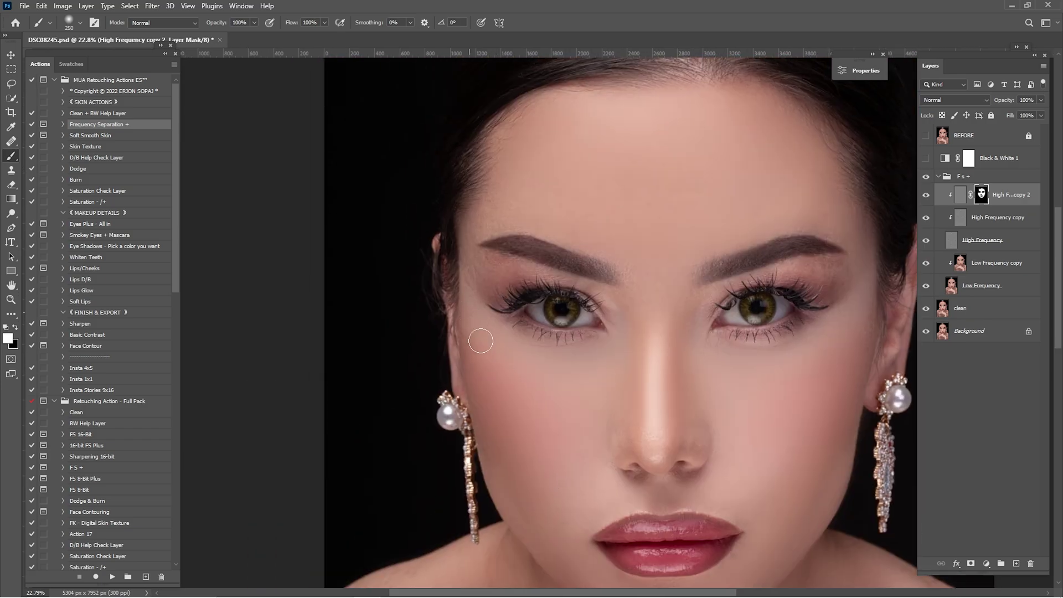
Step: Show the mask overlay and paint white with a smaller brush over the left temple, eyelid, inner eye corner and side of the nose
key(backslash)
key(bracketleft)
key(bracketleft)
mouse_move(482, 216)
mouse_down()
mouse_move(533, 185)
mouse_move(497, 176)
mouse_up()
drag(510, 275, 480, 313)
drag(699, 324, 706, 304)
drag(615, 409, 644, 425)
Step: Paint white on the mask over the right eyelid, right temple, forehead edge and left cheek, then hide the overlay and fit the portrait in view
mouse_move(823, 270)
mouse_down()
mouse_move(842, 299)
mouse_move(829, 269)
mouse_up()
key(bracketright)
drag(859, 224, 836, 159)
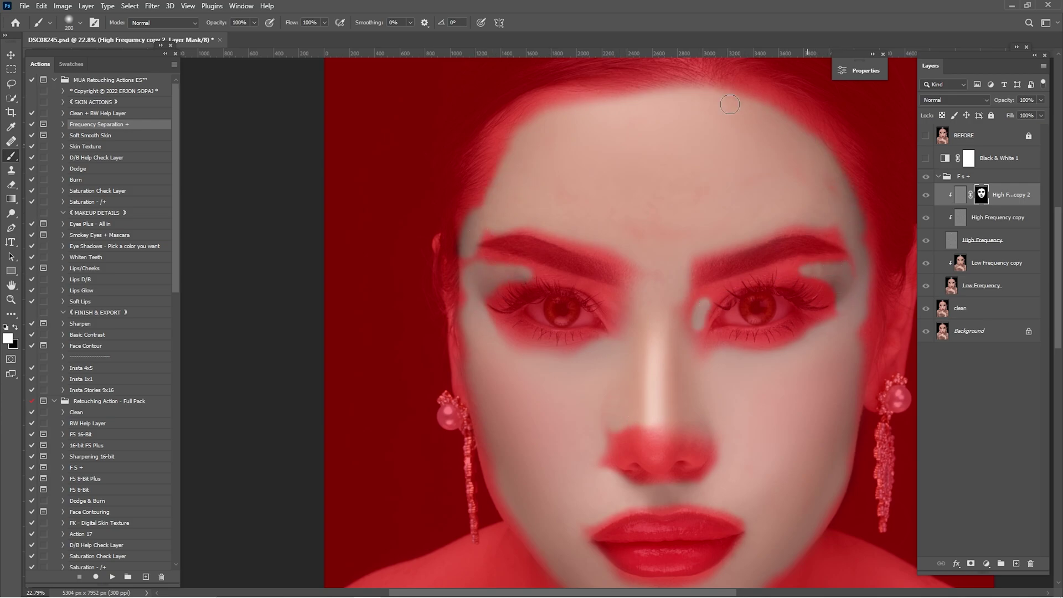
drag(746, 109, 490, 208)
drag(513, 400, 530, 275)
key(bracketleft)
key(backslash)
key(ctrl+0)
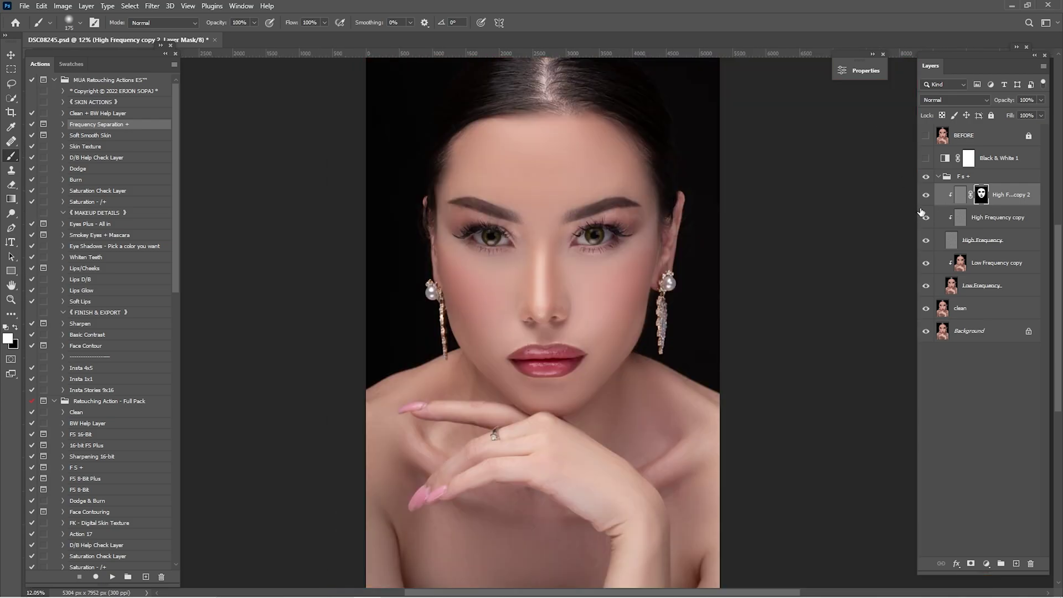
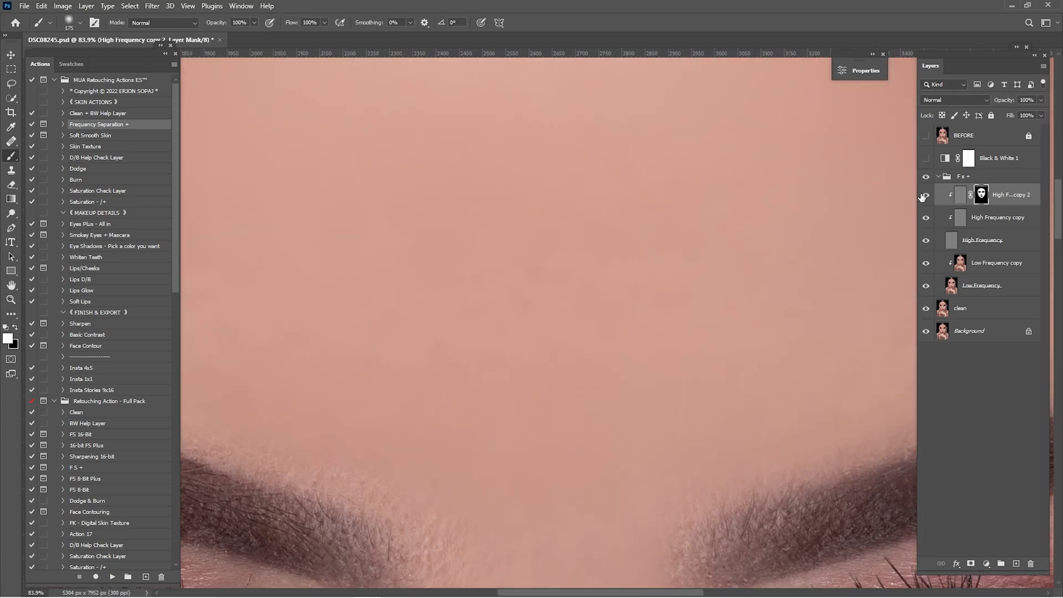
Step: Set the masked High Frequency copy 2 layer's opacity to 35%
click(925, 198)
click(925, 199)
key(ctrl+0)
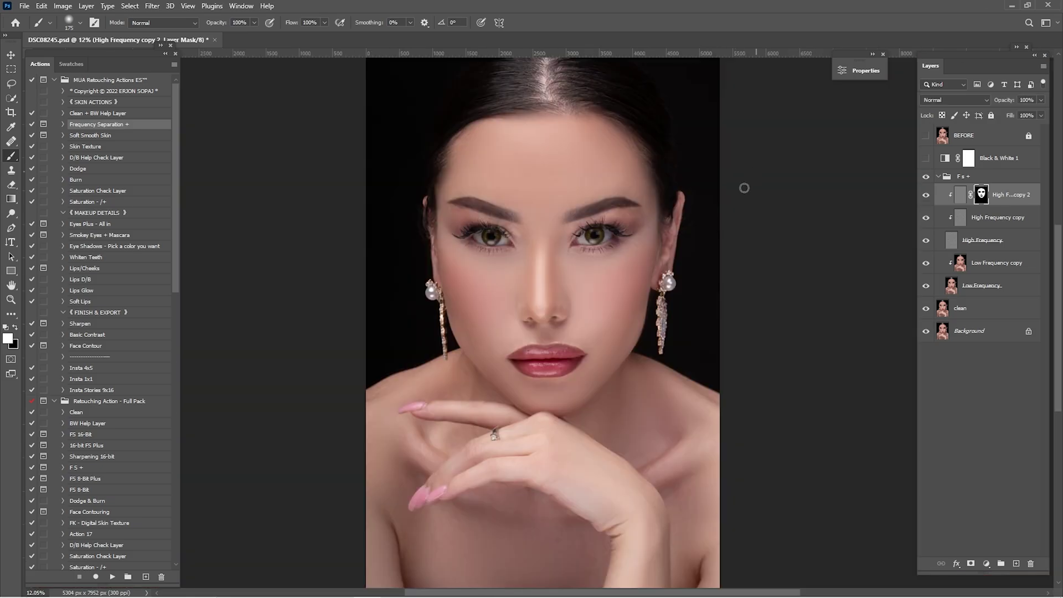
key(ctrl+space)
drag(612, 246, 681, 245)
drag(656, 405, 656, 267)
key(ctrl+space)
key(b)
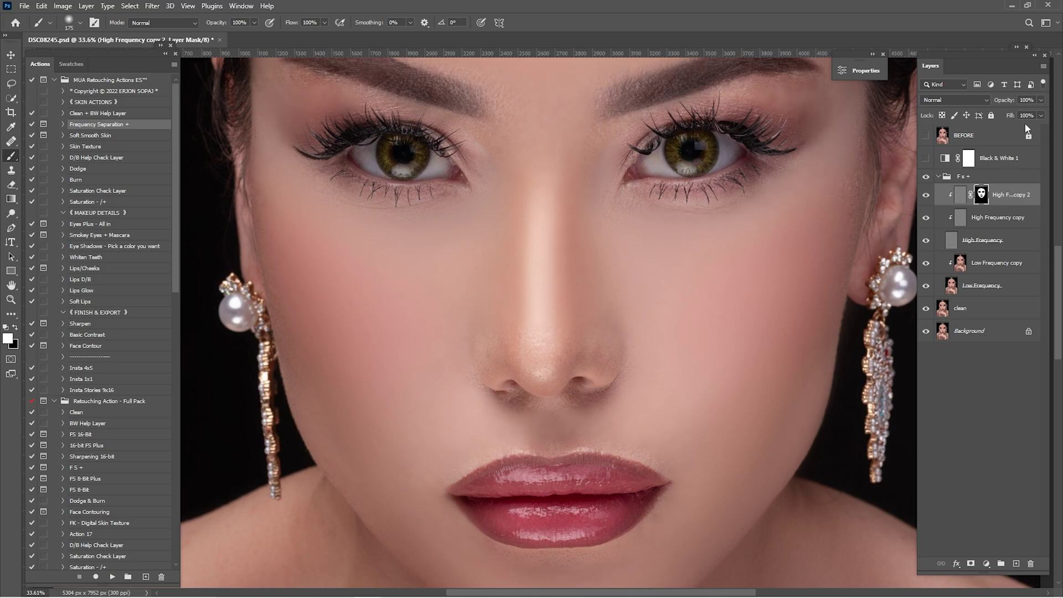
text(35)
Step: Examine the cheek, nose and under-eye skin closely with the High Frequency copy 2 layer hidden and shown
key(ctrl+space)
drag(688, 334, 829, 366)
click(926, 196)
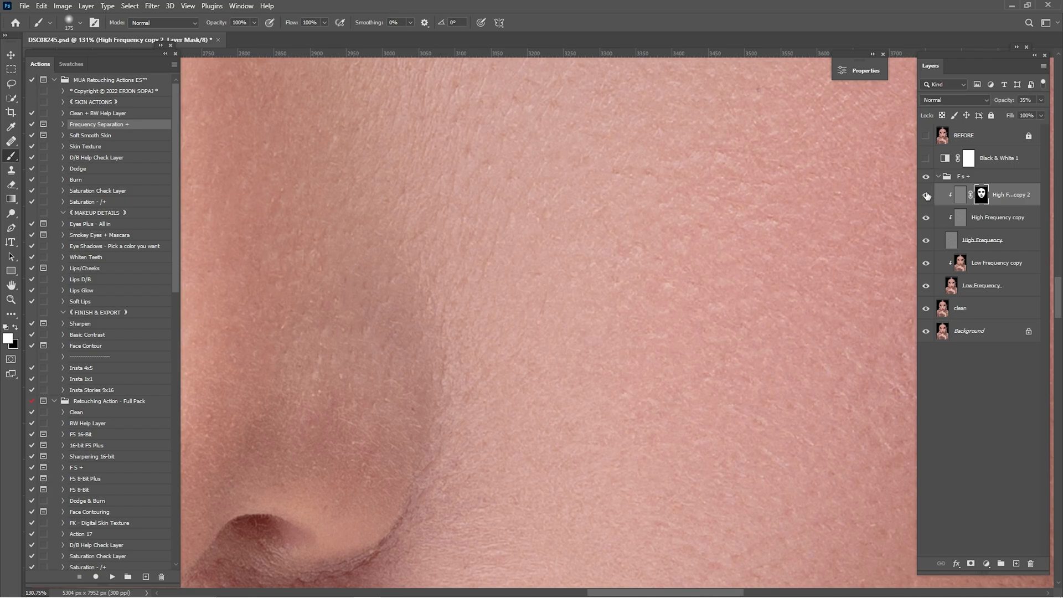
key(z)
scroll(688, 256, down, 5)
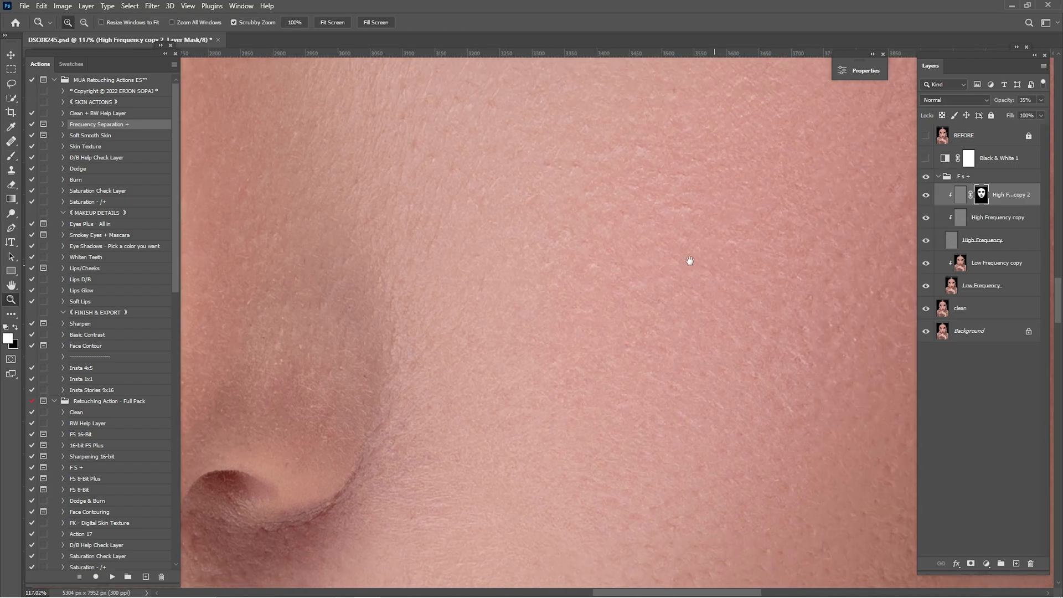
drag(791, 281, 677, 288)
drag(678, 277, 745, 345)
scroll(765, 319, down, 1)
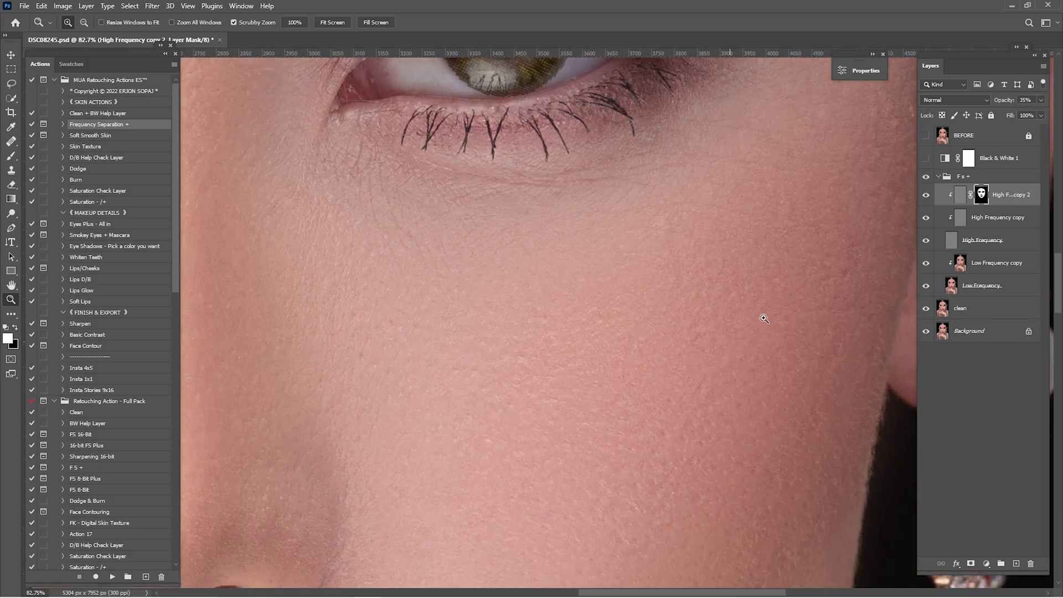
click(926, 195)
click(926, 195)
key(ctrl+0)
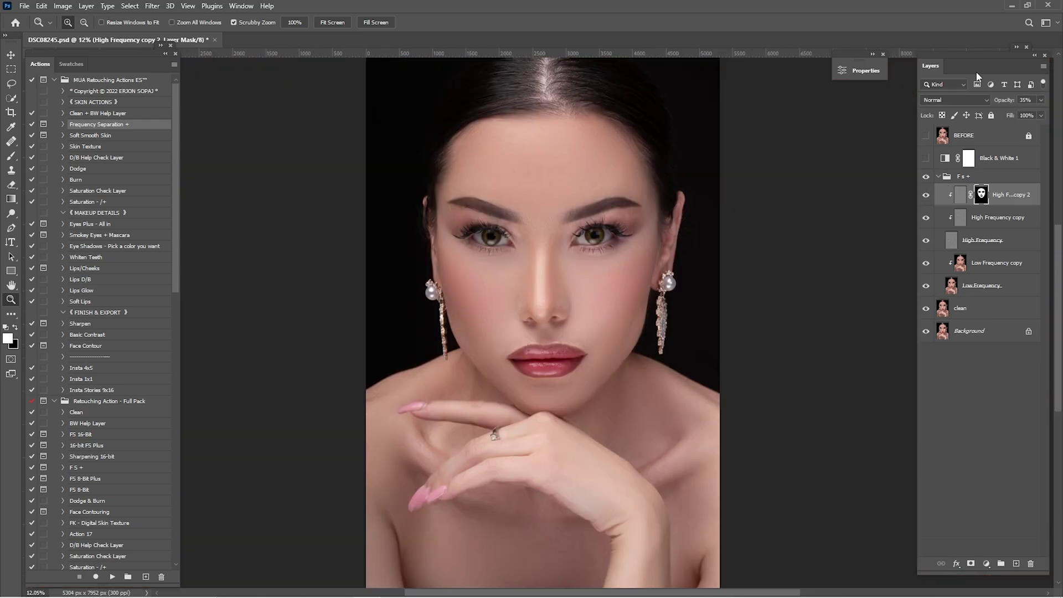
Step: Run the FK - Digital Skin Texture action and fill the new layer's mask with white inside a selection loaded from the High Frequency copy 2 mask
click(108, 524)
click(112, 578)
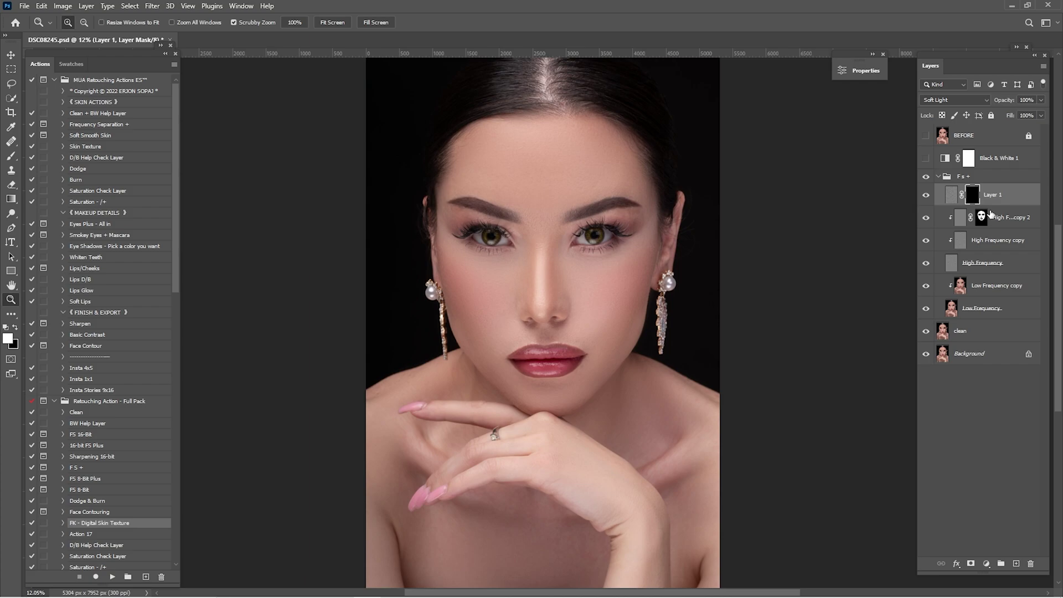
drag(574, 267, 665, 283)
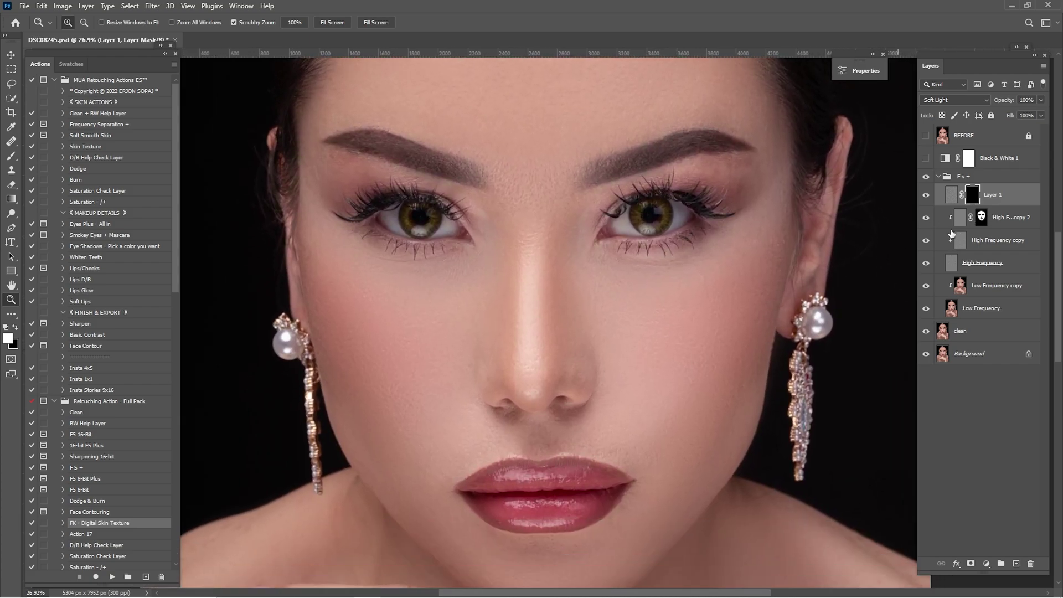
ctrl+click(982, 224)
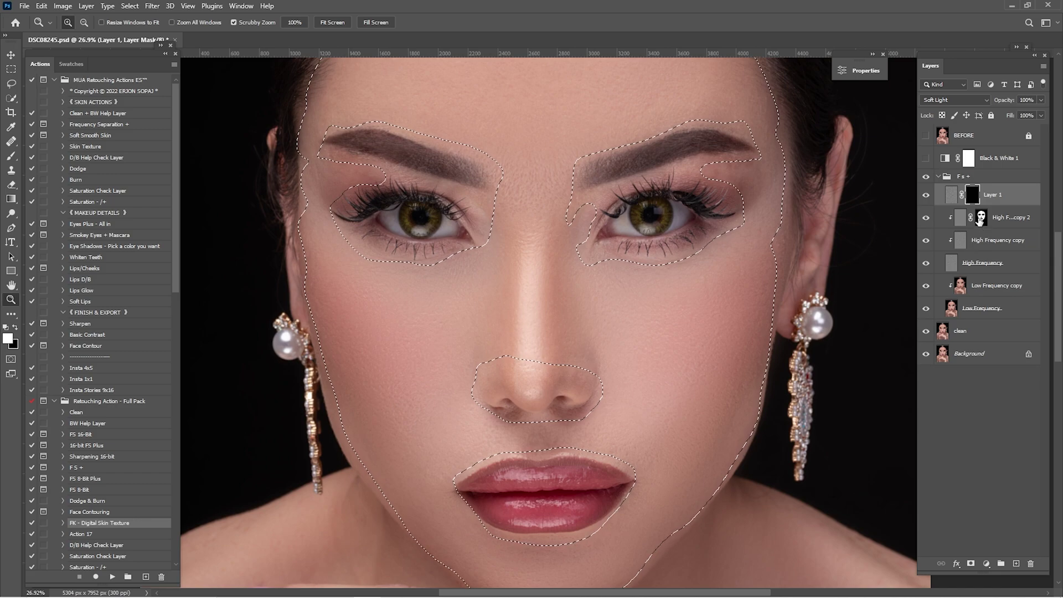
click(16, 330)
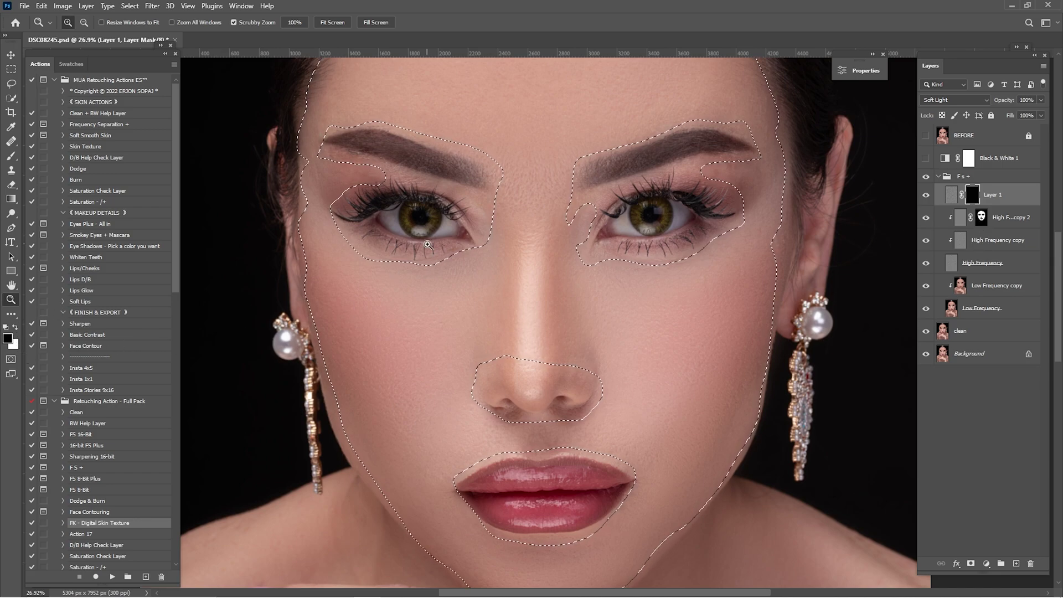
key(ctrl+BackSpace)
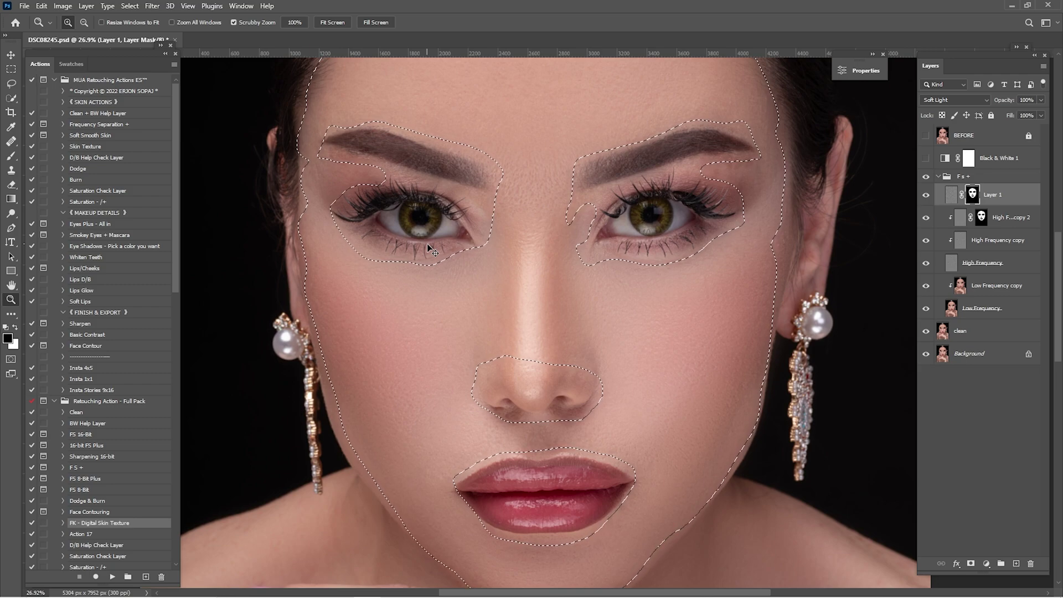
key(ctrl+d)
Step: Compare the cheek with the skin texture layer shown and hidden, and set that layer's opacity to 33%
drag(683, 357, 838, 264)
click(928, 196)
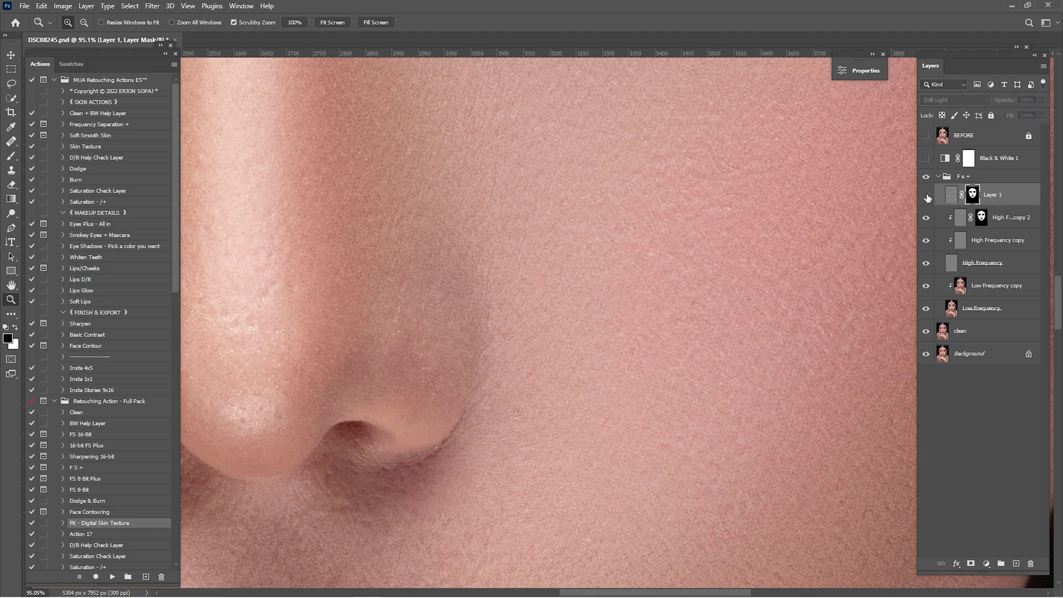
click(927, 196)
click(927, 196)
click(927, 196)
drag(814, 242, 780, 320)
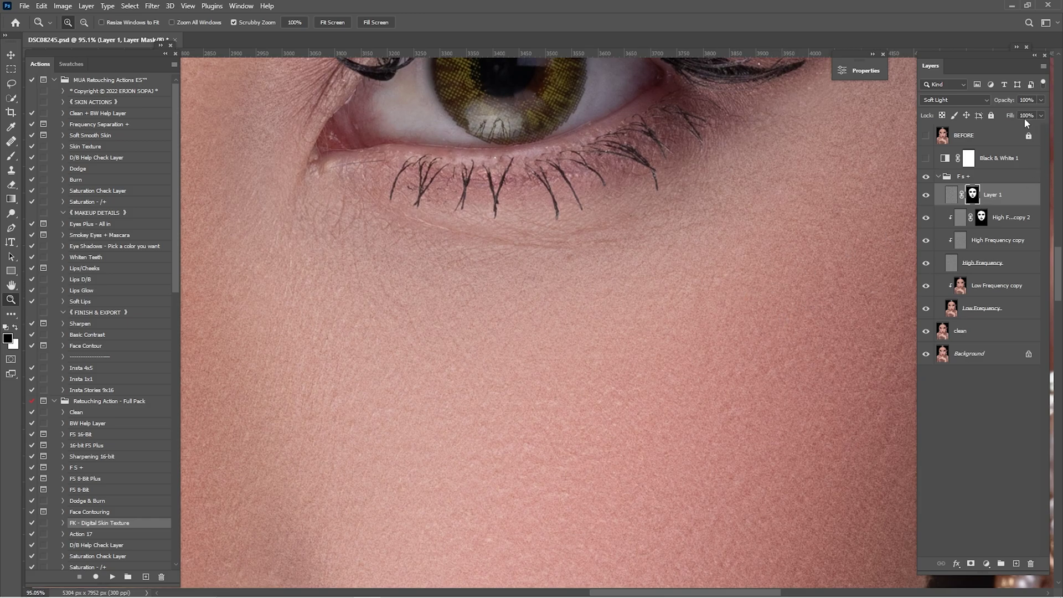
text(33)
Step: Examine the cheek texture at high magnification with the skin texture layer shown and hidden
drag(587, 320, 914, 226)
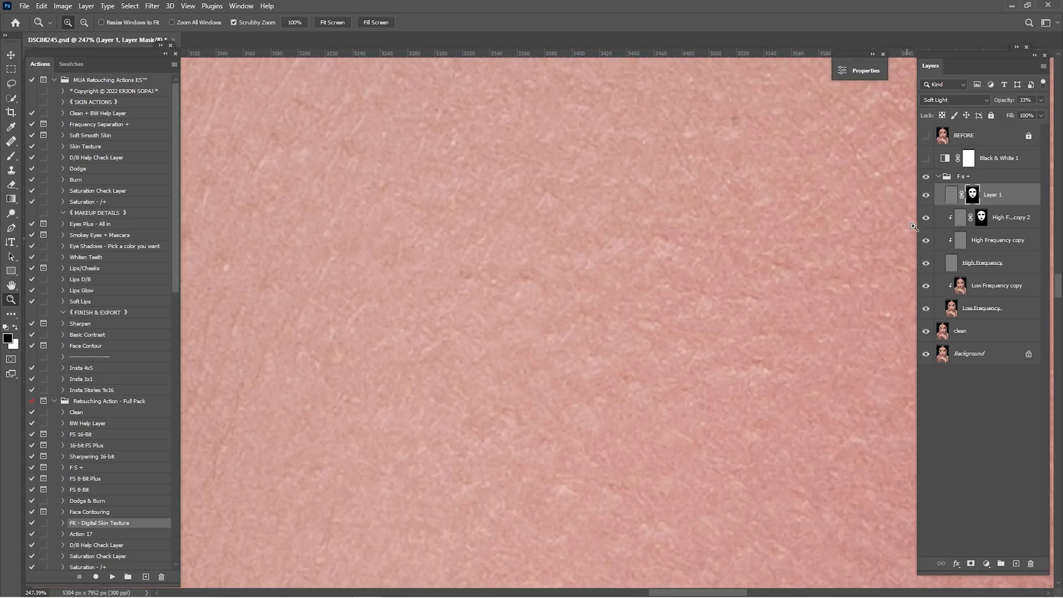
click(926, 195)
click(925, 197)
click(925, 198)
click(923, 198)
click(923, 198)
click(925, 197)
key(ctrl+0)
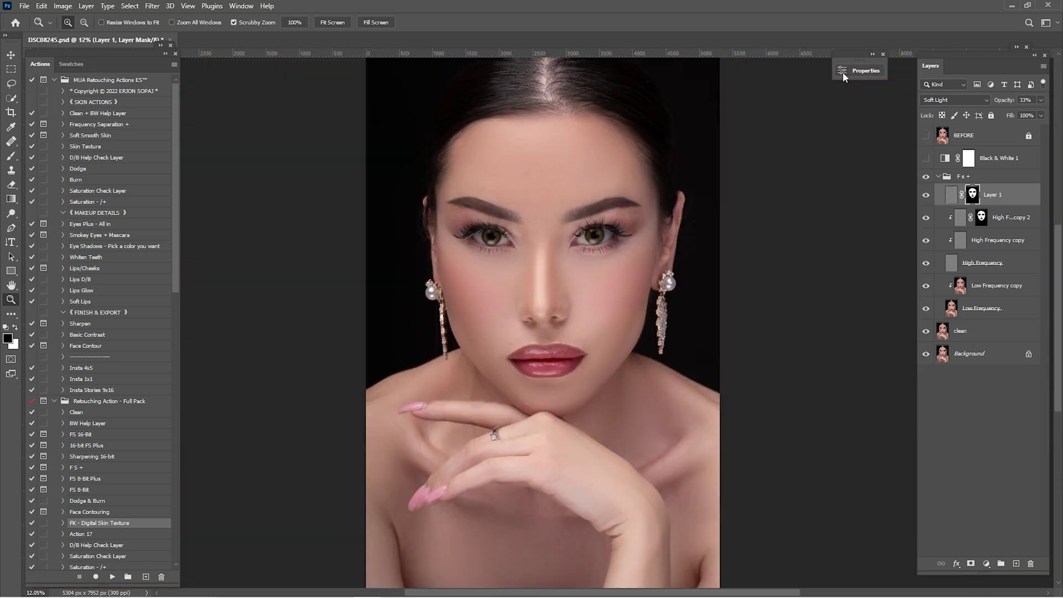
Step: Collapse the F s + group and compare the whole portrait with the group hidden and shown
click(939, 176)
click(926, 179)
click(927, 179)
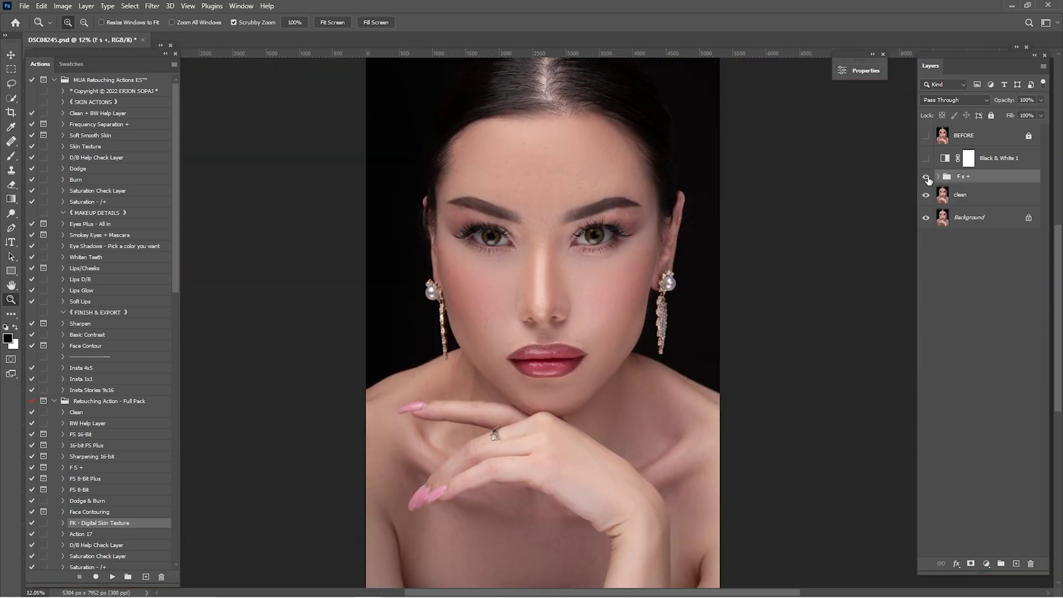
click(928, 178)
click(930, 177)
click(931, 176)
click(931, 176)
click(932, 175)
click(934, 173)
Step: Compare the F s + group hidden and shown under the Black & White 1 help layer, leaving the help layer hidden
click(927, 158)
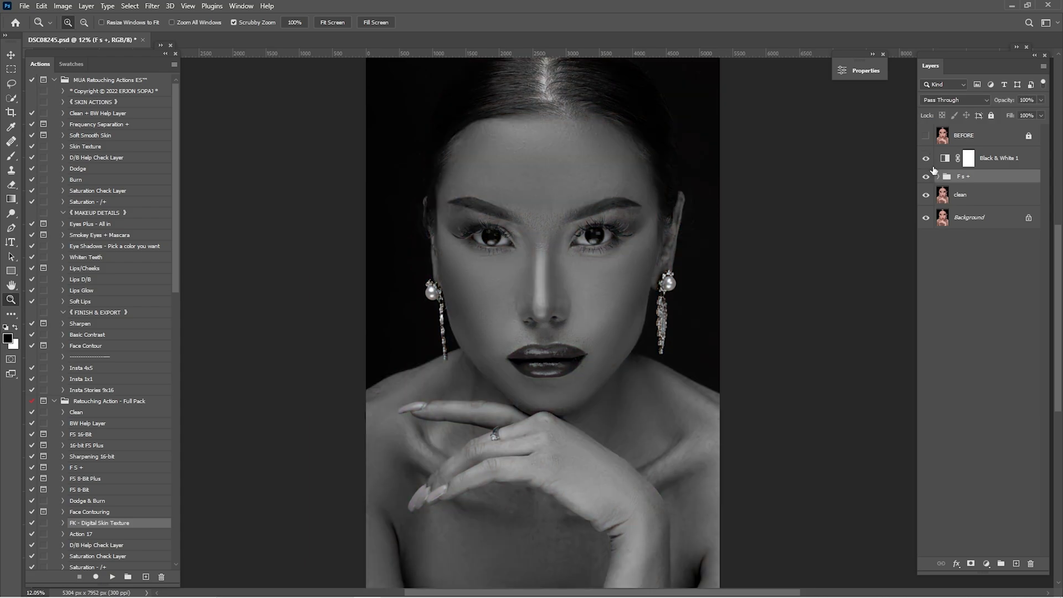
click(926, 158)
click(929, 160)
click(929, 175)
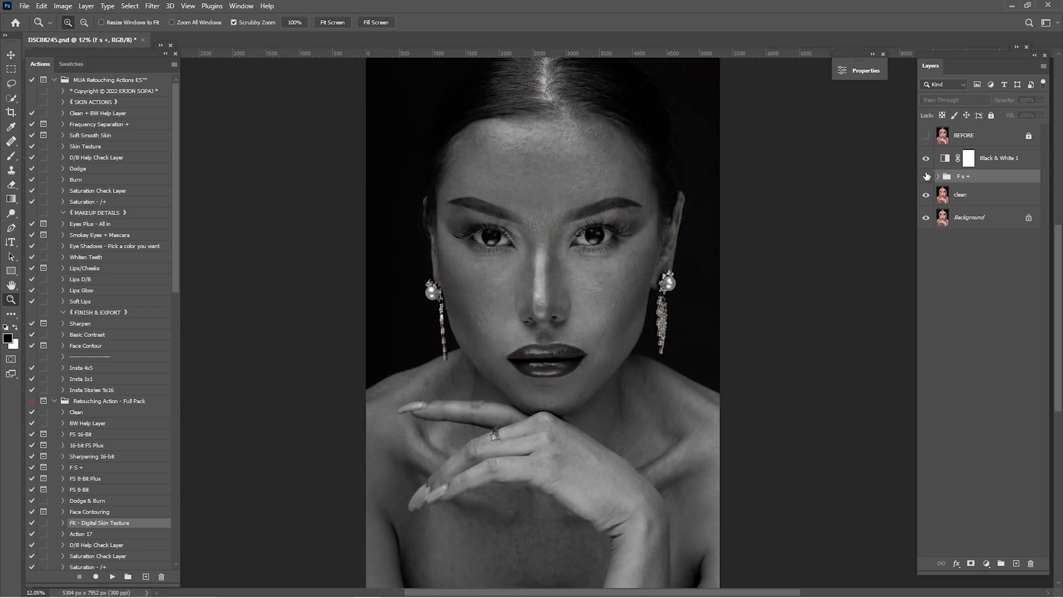
click(928, 175)
click(928, 174)
click(929, 175)
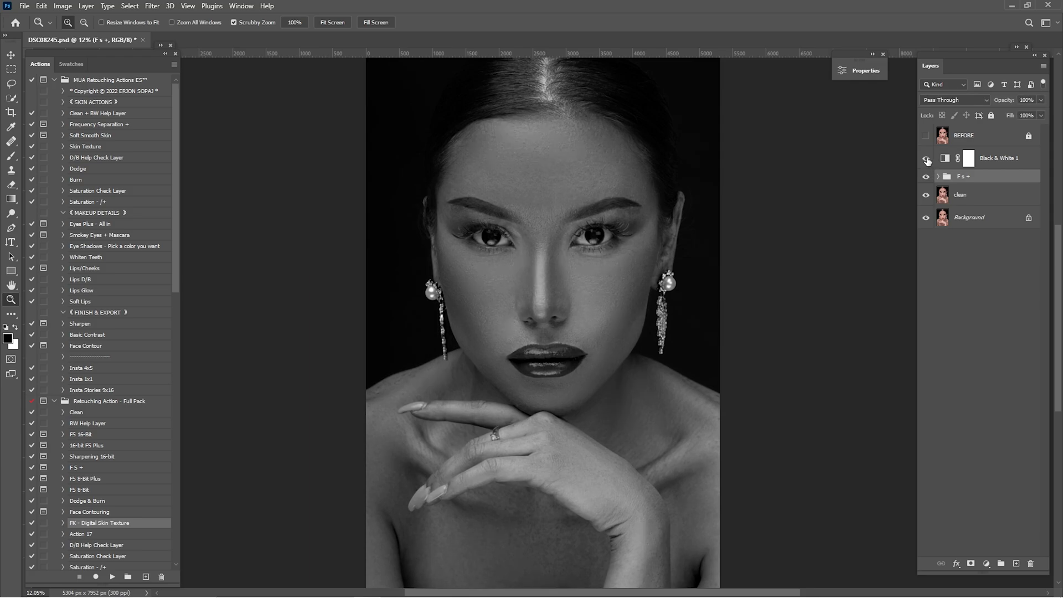
click(927, 159)
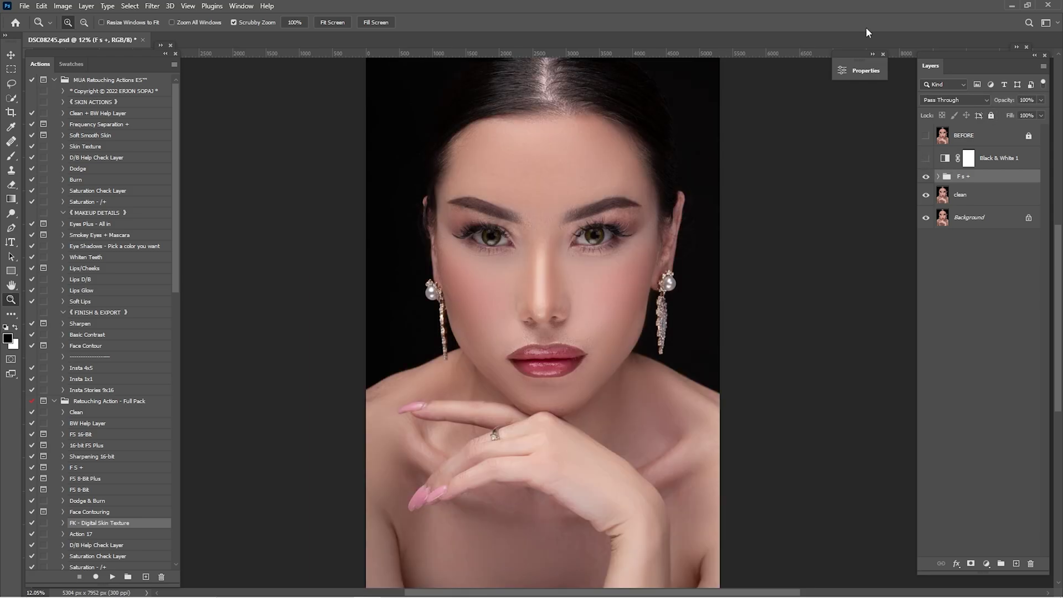
Step: Run the Dodge and Burn actions to add both masked groups above the F s + group
click(81, 169)
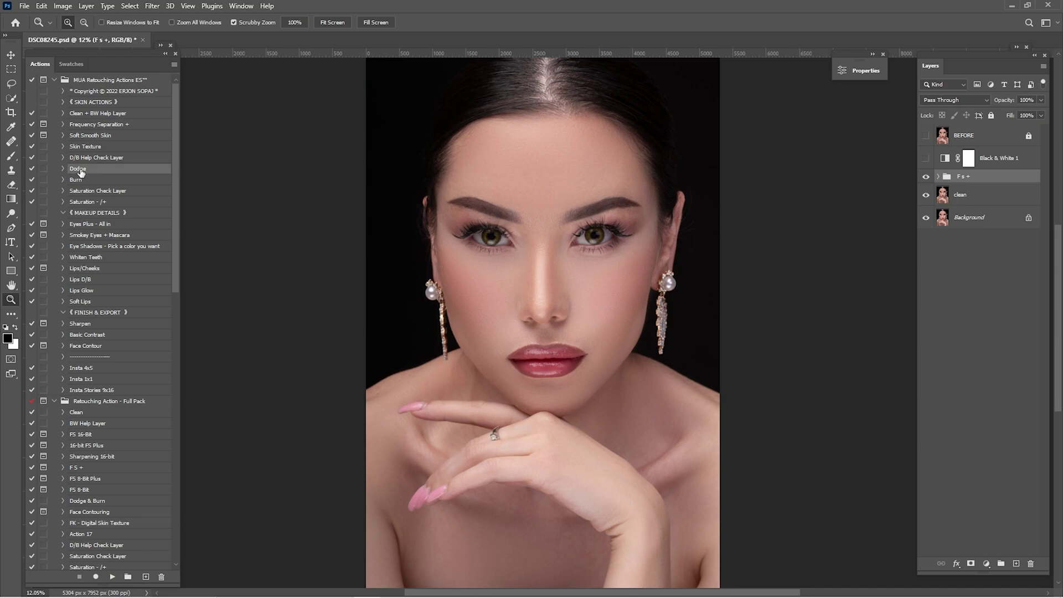
click(113, 577)
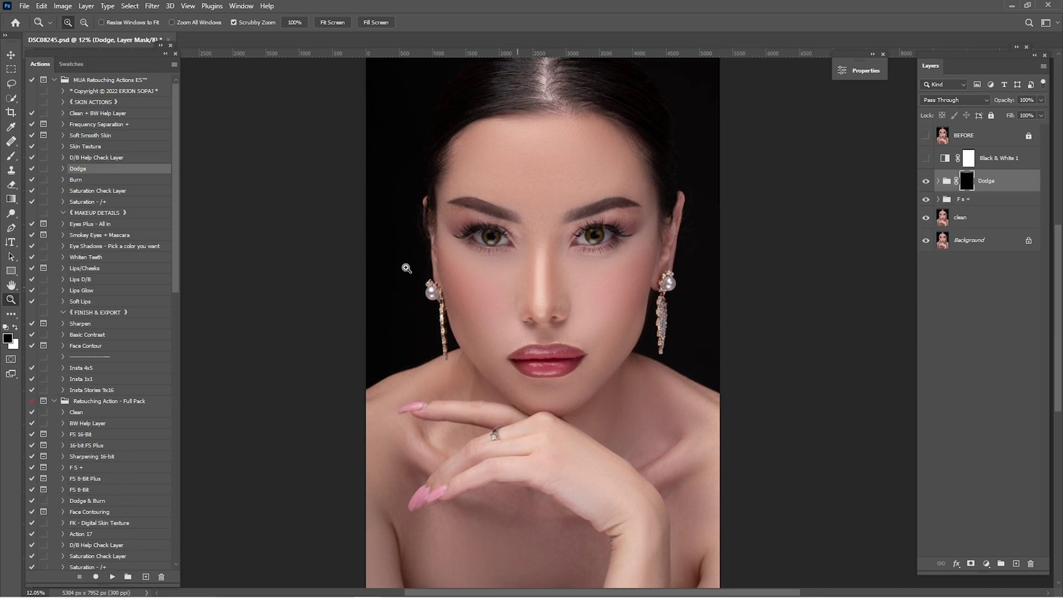
click(79, 181)
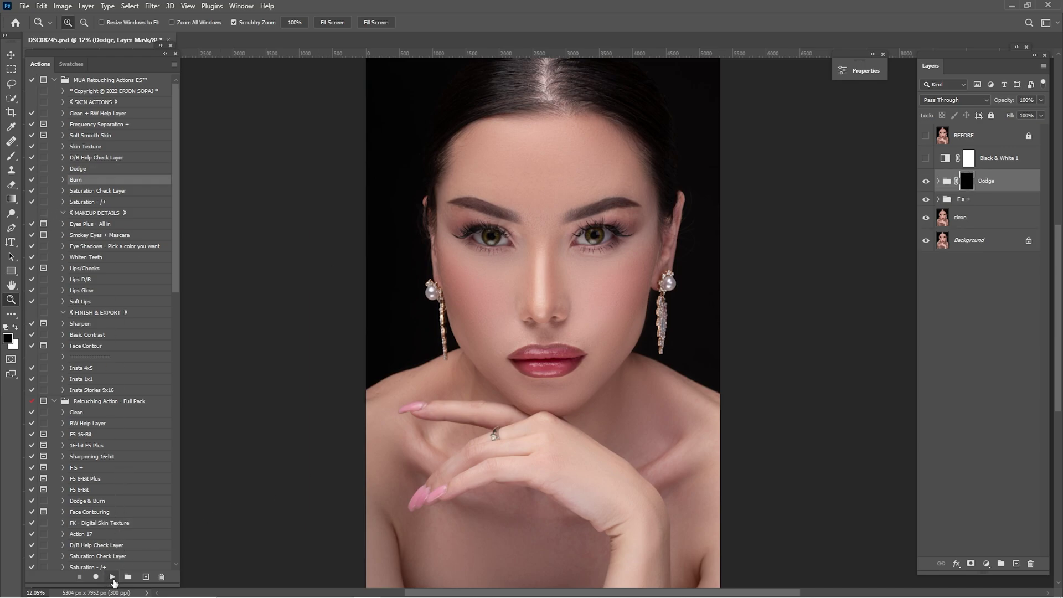
click(113, 577)
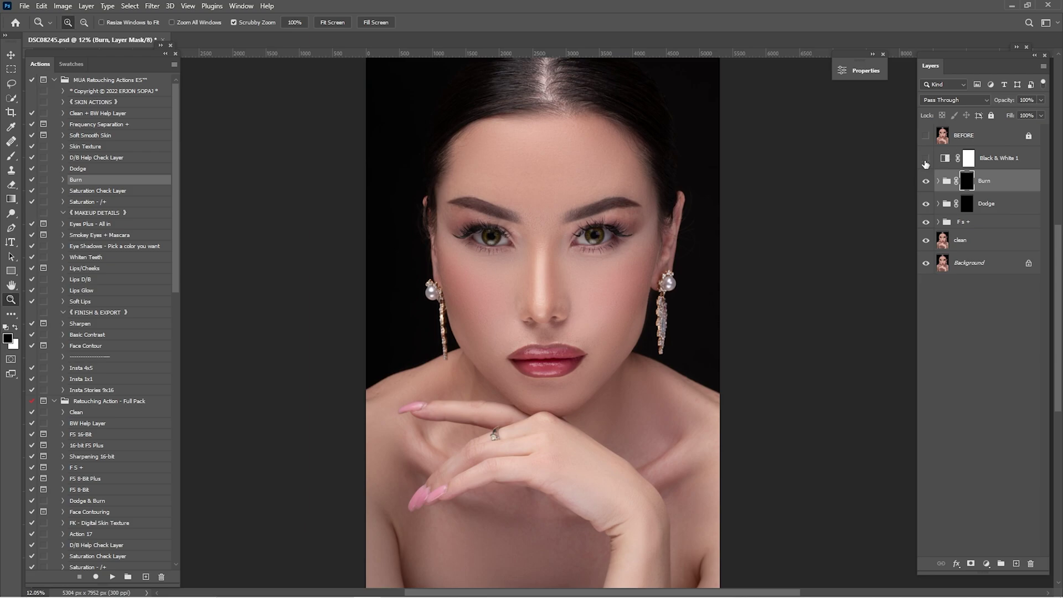
Step: Show the Black & White 1 layer and paint white on the Dodge mask over the forehead with a large brush at 10% opacity
click(926, 159)
click(969, 206)
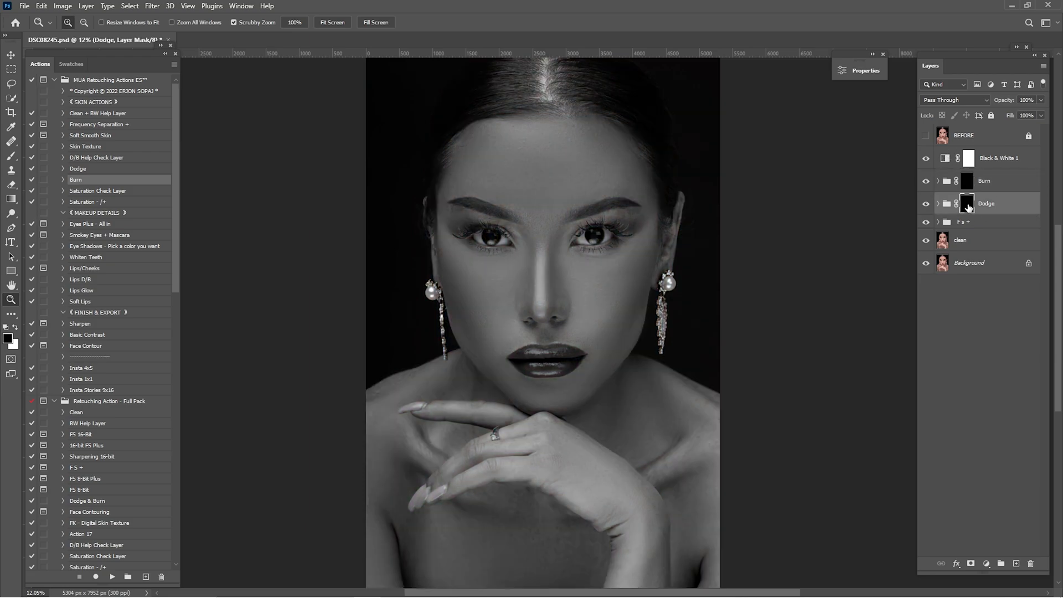
key(b)
key(x)
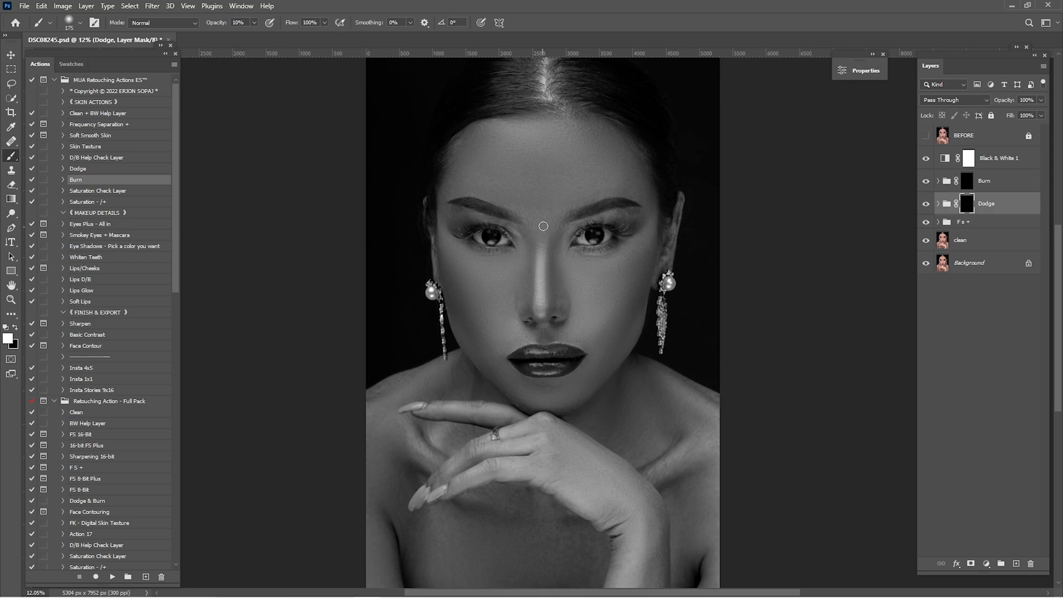
key(z)
mouse_move(559, 209)
mouse_down()
mouse_move(574, 237)
mouse_move(648, 266)
mouse_up()
key(b)
key(space)
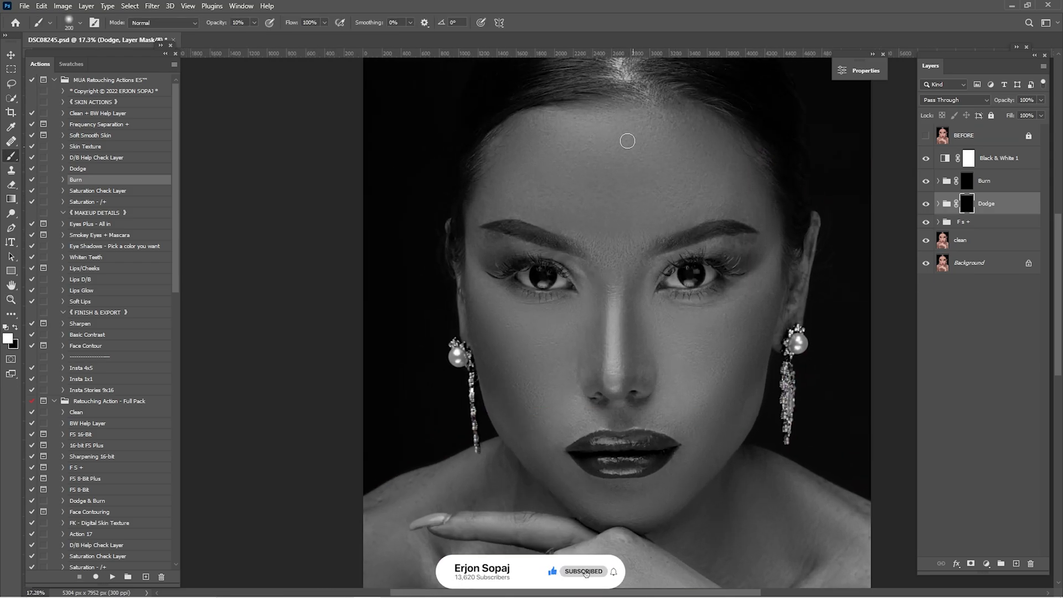
key(bracketright)
key(bracketright)
key(bracketright)
key(bracketright)
key(bracketright)
key(bracketright)
key(bracketright)
key(bracketright)
key(bracketright)
key(bracketright)
key(bracketright)
key(bracketright)
key(bracketright)
key(bracketright)
key(bracketright)
key(bracketright)
key(bracketright)
key(bracketright)
key(bracketright)
key(bracketleft)
key(bracketleft)
key(bracketleft)
key(bracketleft)
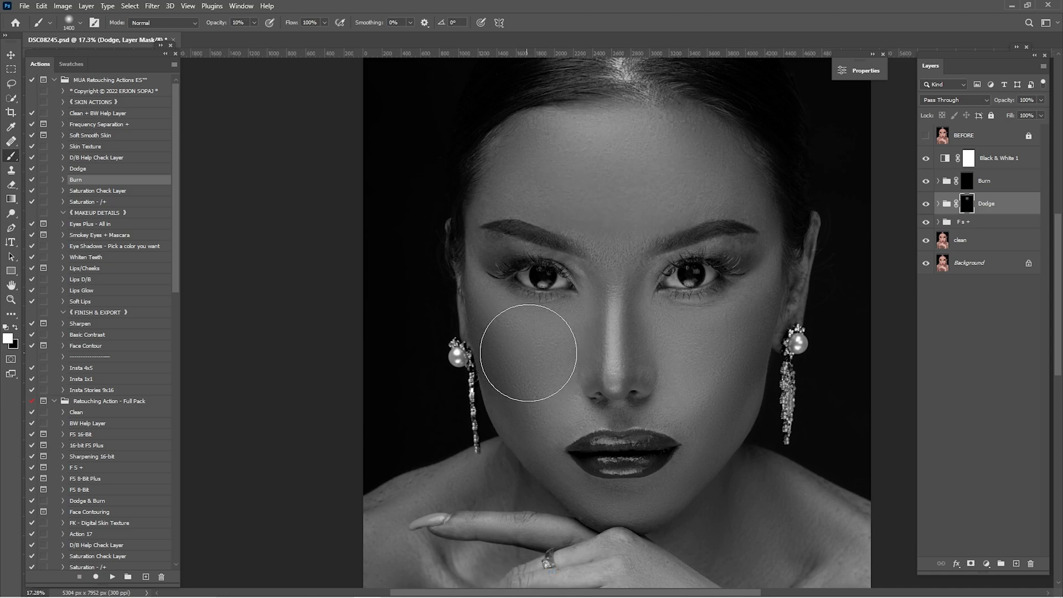
Step: Paint white on the Dodge mask over the cheeks and under-eye areas, varying the brush size up to 1200
key(bracketleft)
key(bracketleft)
key(bracketleft)
key(bracketleft)
key(bracketleft)
key(bracketleft)
key(bracketleft)
key(bracketleft)
key(bracketleft)
key(bracketright)
key(bracketright)
key(bracketright)
key(bracketright)
key(bracketright)
key(bracketright)
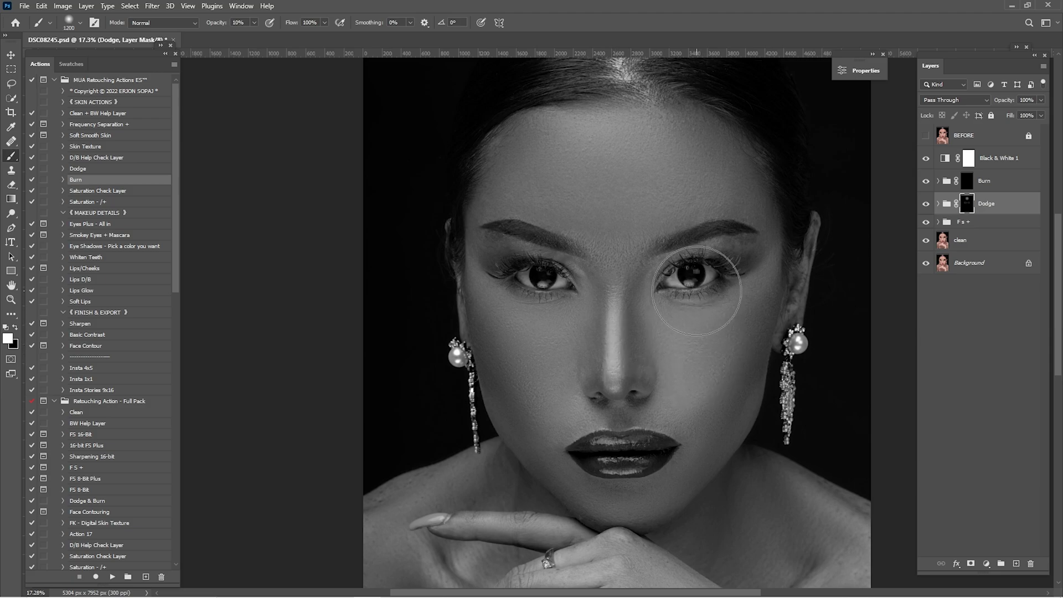
Step: Paint white on the Dodge mask over the eyelid with the brush at size 600 and over the chin at size 900
key(bracketleft)
key(bracketleft)
key(bracketleft)
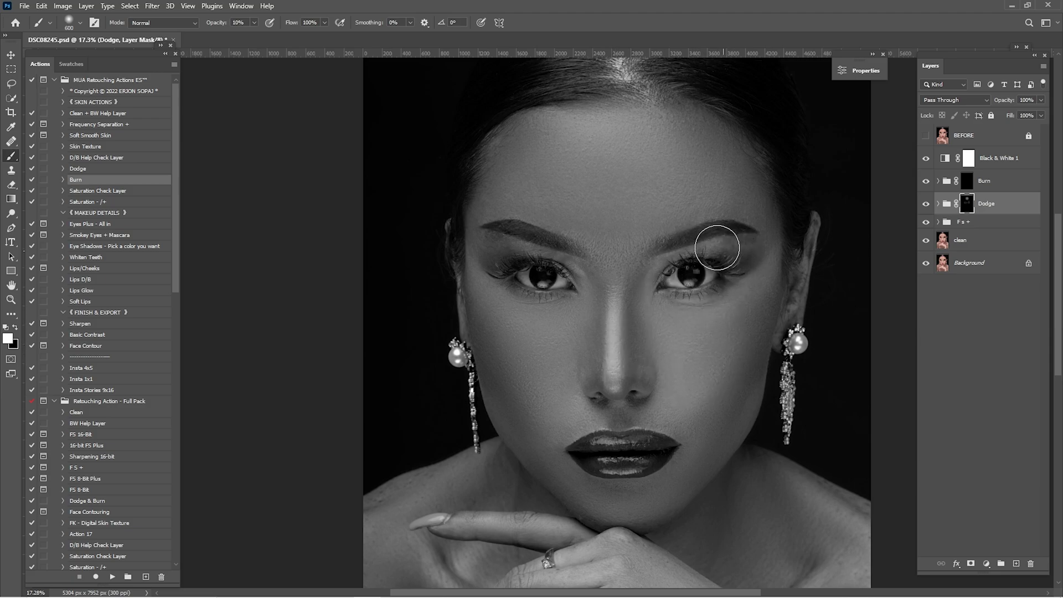
key(bracketright)
key(bracketright)
key(bracketright)
key(bracketleft)
drag(635, 497, 641, 374)
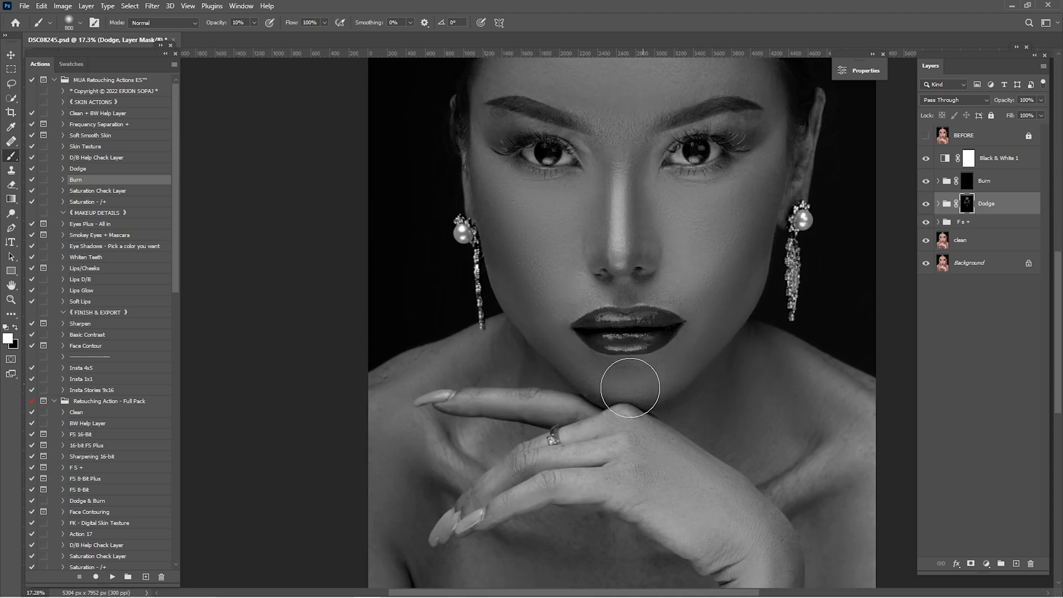
Step: Brighten the face further on the Dodge mask with the brush at size 1300 and hide the Black & White 1 layer
drag(643, 309, 659, 450)
key(bracketright)
key(bracketright)
key(bracketright)
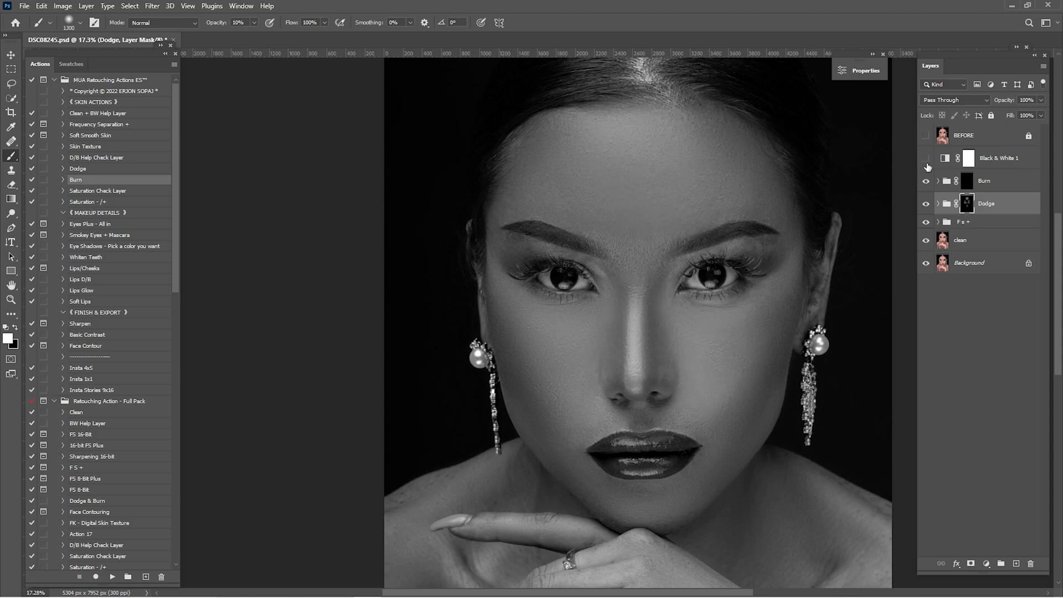
click(926, 158)
Step: Paint white on the Dodge mask over the hand, shoulders and chest with the brush at size 1100 and 10% opacity
key(bracketleft)
key(bracketleft)
key(bracketleft)
key(bracketleft)
key(bracketleft)
key(bracketleft)
key(bracketleft)
key(bracketleft)
key(bracketleft)
scroll(645, 297, down, 4)
scroll(610, 355, down, 3)
key(bracketright)
key(bracketright)
key(bracketright)
key(bracketright)
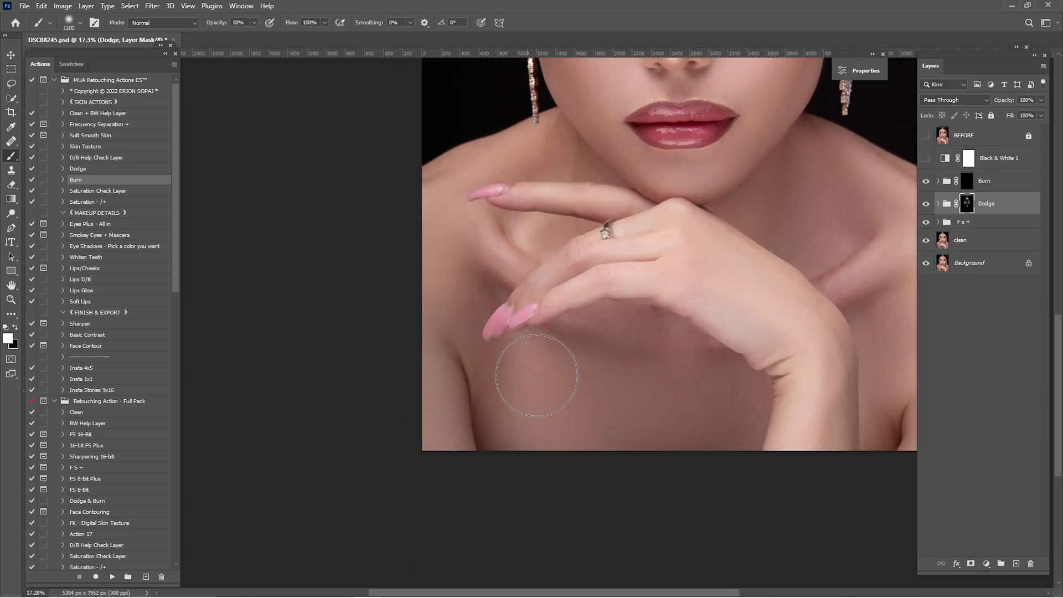
scroll(541, 404, right, 2)
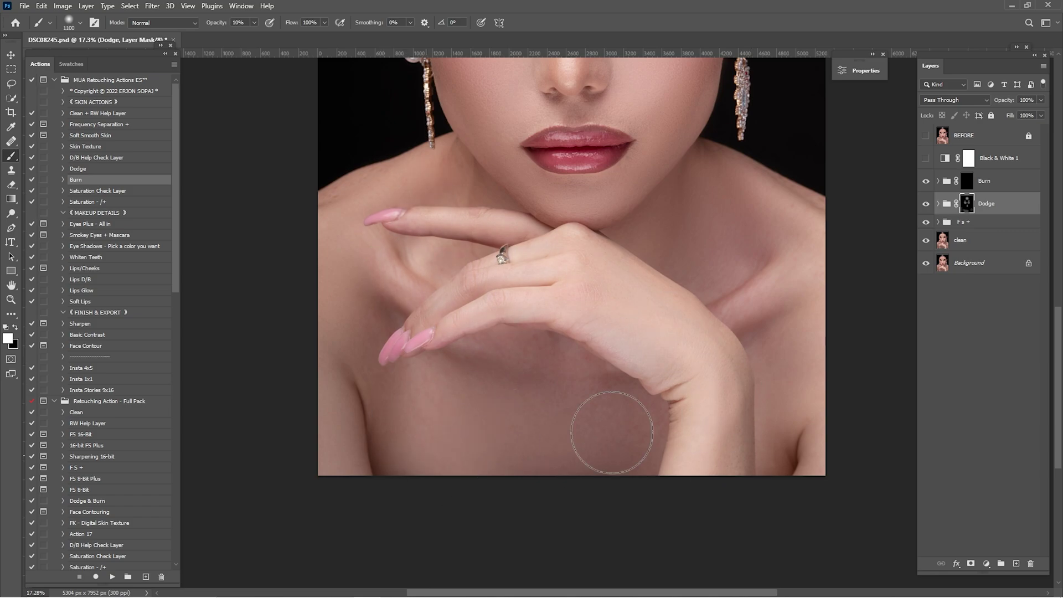
Step: Brighten the central forehead on the Dodge mask with the brush at size 1200
scroll(610, 428, up, 6)
scroll(610, 427, left, 1)
key(bracketleft)
key(bracketleft)
key(bracketleft)
key(bracketleft)
key(bracketleft)
key(bracketleft)
key(bracketleft)
key(bracketleft)
key(bracketleft)
key(bracketleft)
key(bracketleft)
key(bracketright)
key(bracketright)
key(bracketright)
key(bracketright)
key(bracketright)
key(bracketright)
key(bracketright)
key(bracketright)
key(bracketright)
key(bracketright)
key(bracketright)
key(bracketright)
key(bracketright)
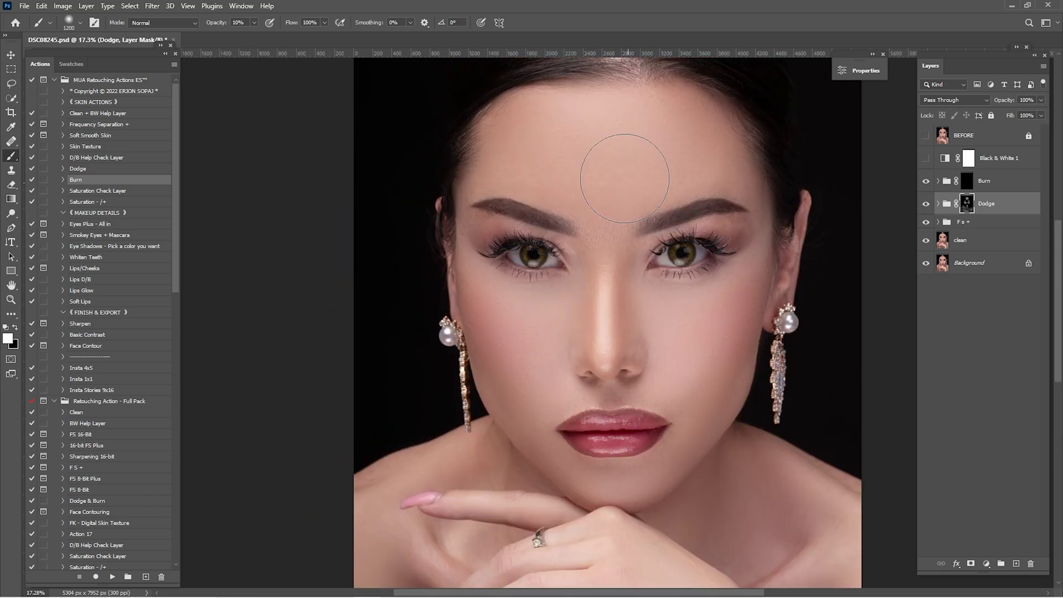
Step: Paint white on the Dodge mask over both irises with the brush at size 80 and 40% opacity
key(ctrl+0)
key(z)
drag(589, 255, 635, 233)
key(bracketleft)
key(bracketleft)
key(bracketleft)
key(bracketleft)
key(bracketleft)
key(bracketleft)
key(bracketleft)
key(bracketleft)
key(bracketleft)
key(4)
key(bracketleft)
key(bracketleft)
key(bracketleft)
key(bracketleft)
key(bracketleft)
key(bracketleft)
key(bracketleft)
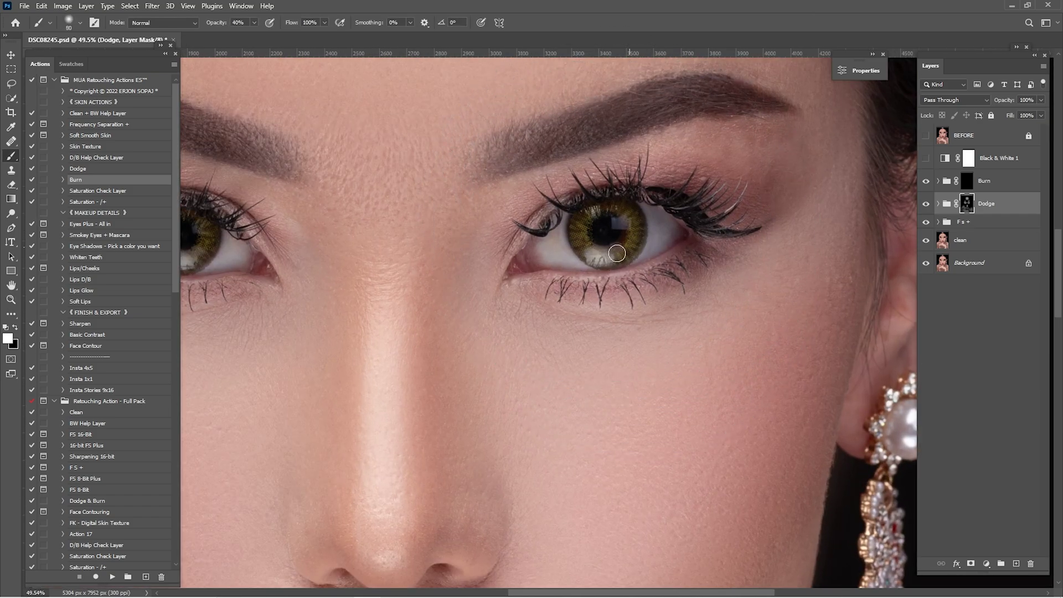
scroll(554, 230, left, 8)
scroll(388, 166, right, 7)
key(ctrl+0)
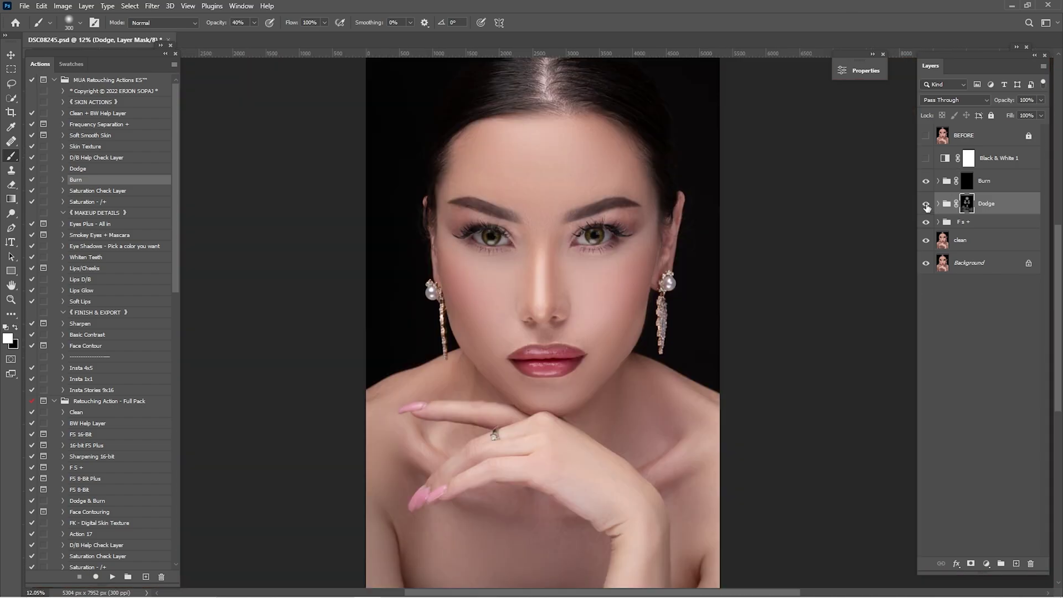
Step: Compare the portrait with and without the Dodge group
click(927, 204)
click(926, 203)
click(926, 203)
click(928, 205)
click(928, 204)
click(929, 205)
click(928, 205)
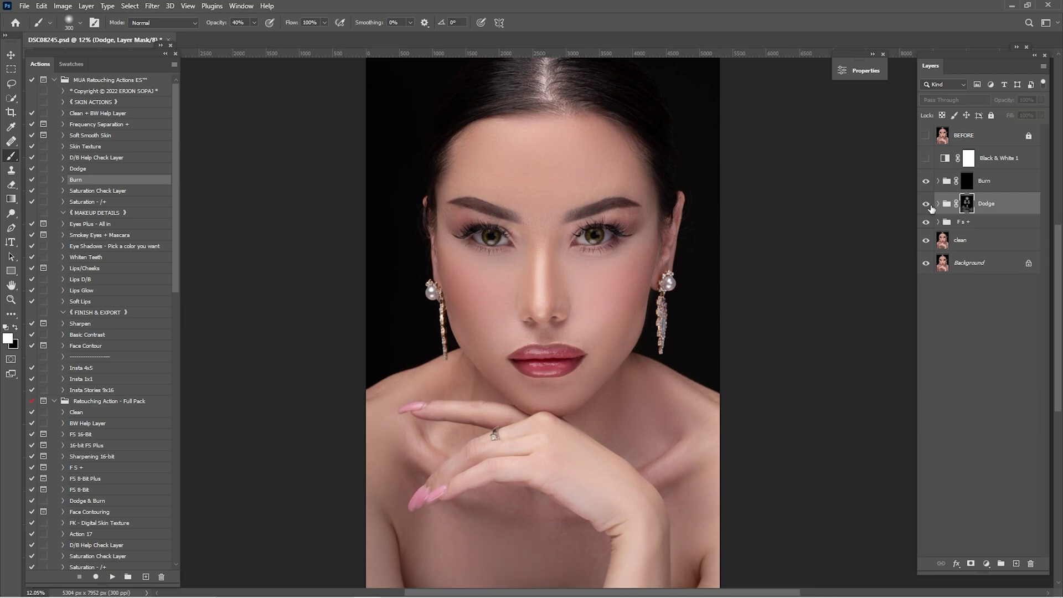
click(929, 205)
Step: Set the opacity of the Desaturate layer inside the Dodge group to 20% and collapse the group
click(939, 204)
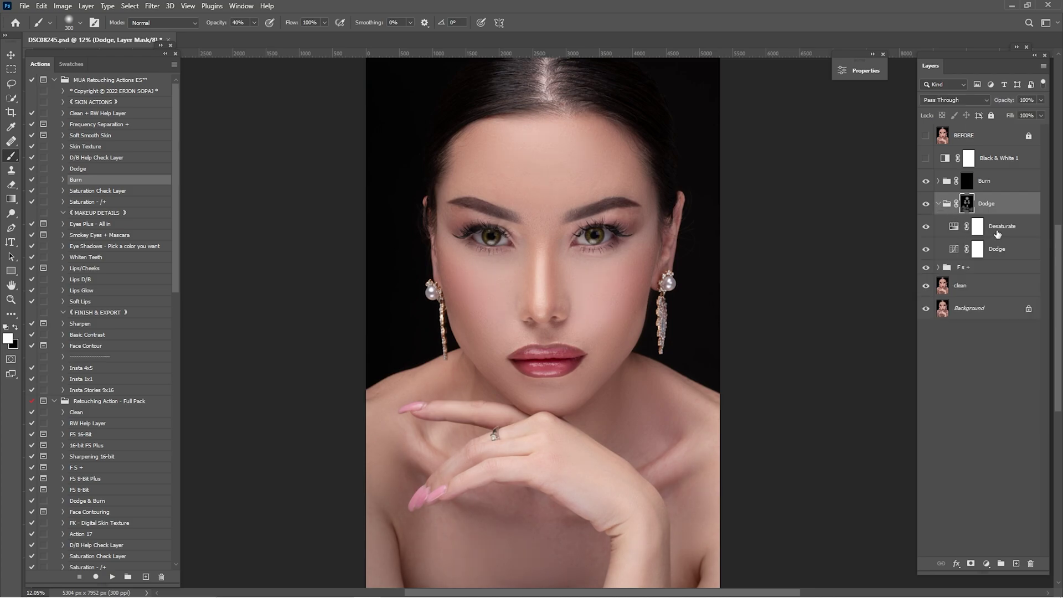
click(998, 233)
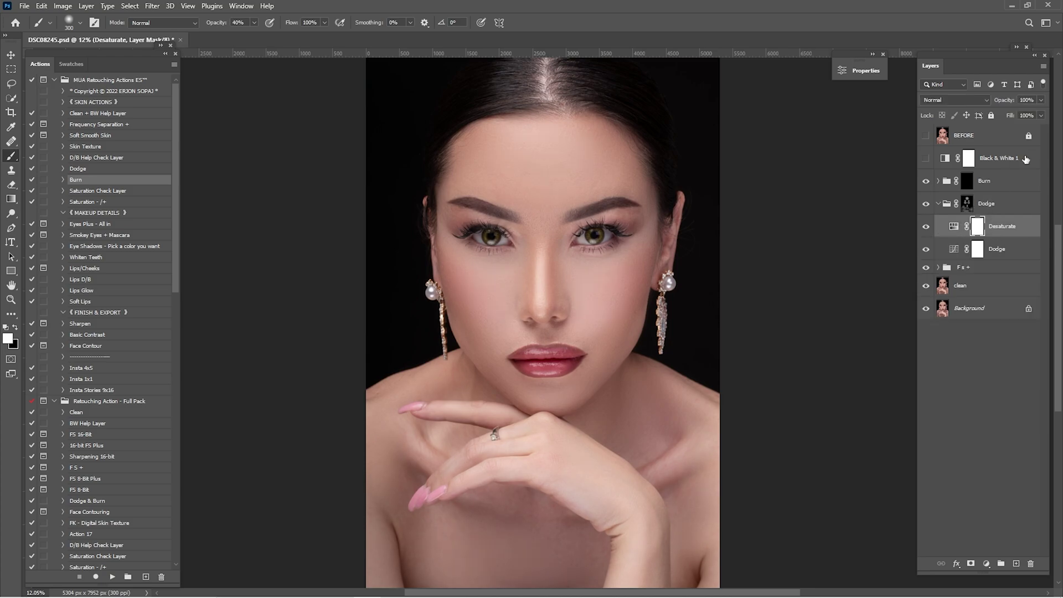
key(z)
drag(565, 294, 608, 299)
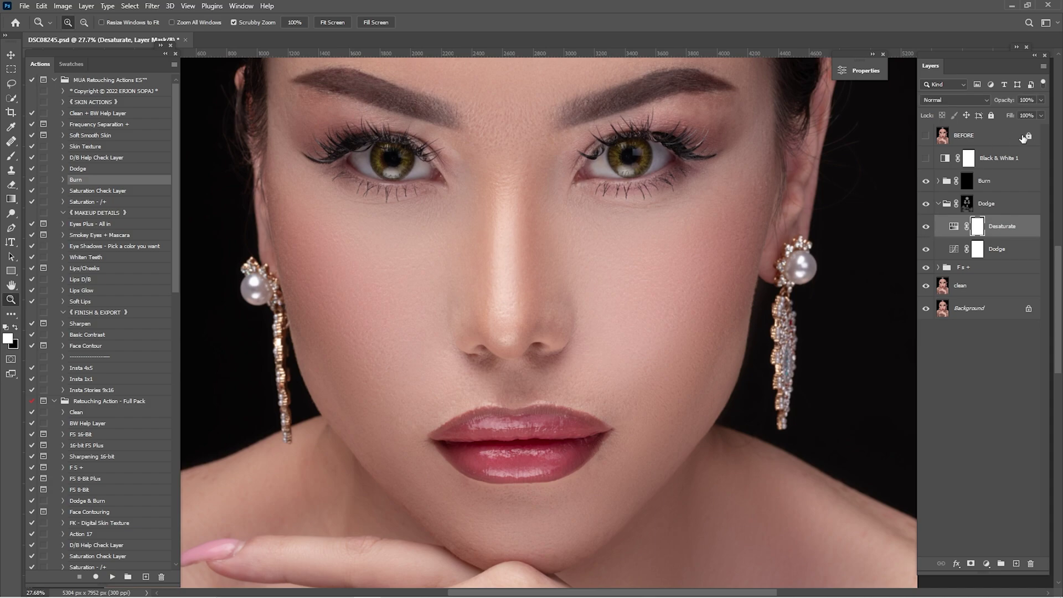
text(20)
key(Return)
key(ctrl+0)
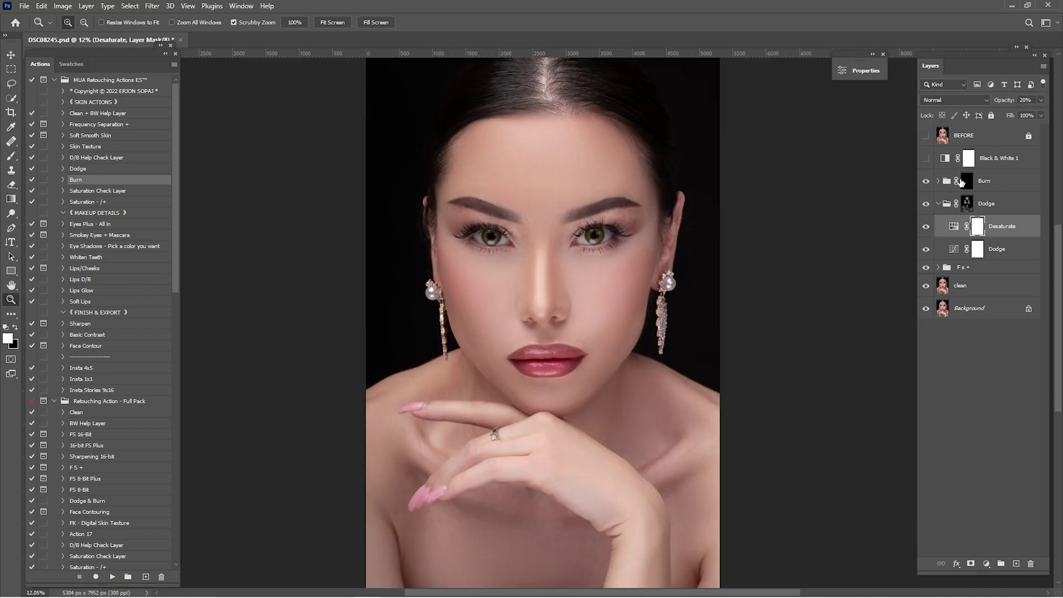
click(938, 204)
Step: Check the Dodge group's effect by toggling its visibility and set the group's opacity to 89%
click(926, 204)
click(927, 204)
click(926, 204)
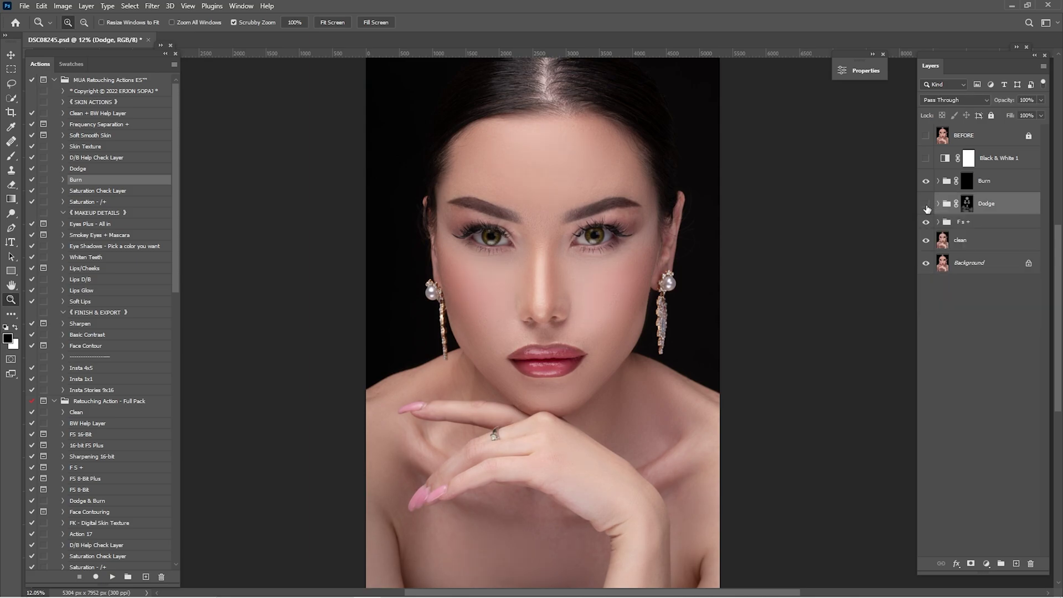
click(927, 204)
click(926, 204)
click(926, 204)
click(926, 203)
drag(1014, 105, 998, 104)
Step: Compare the portrait with and without the Dodge group at its reduced opacity
click(926, 204)
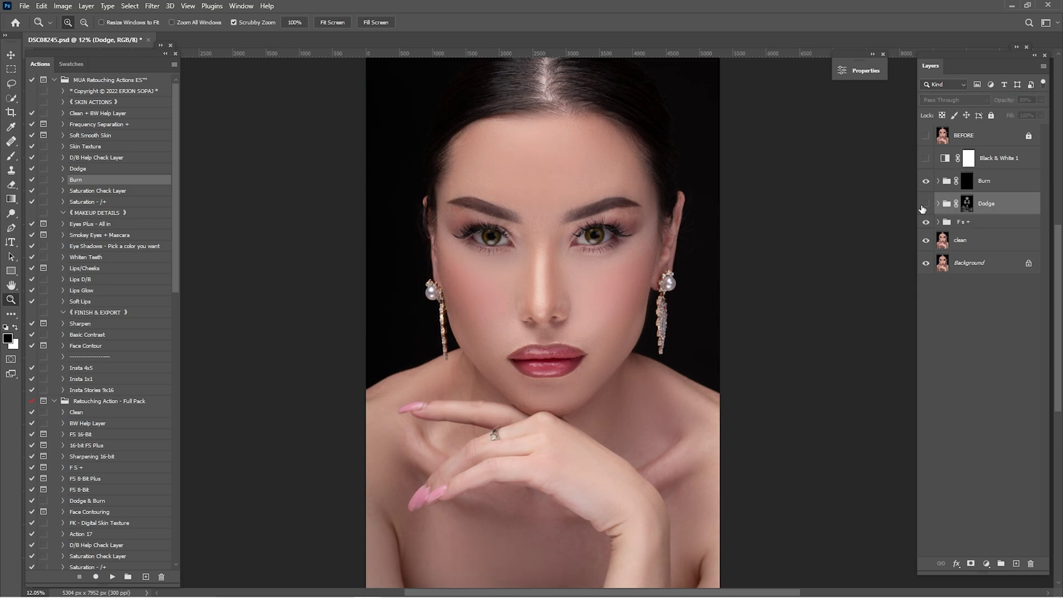
click(925, 203)
click(926, 204)
click(926, 204)
click(926, 204)
click(926, 204)
click(926, 204)
click(925, 204)
click(925, 204)
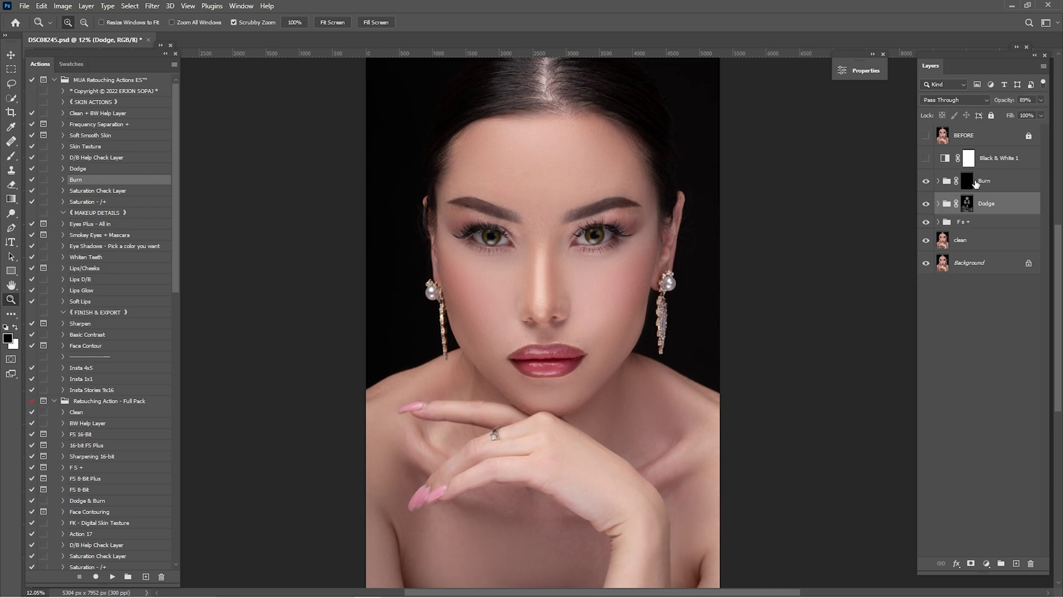
Step: Select the Burn group's mask and paint white around the forehead edges with a large brush at 10% opacity
click(973, 184)
drag(514, 281, 550, 299)
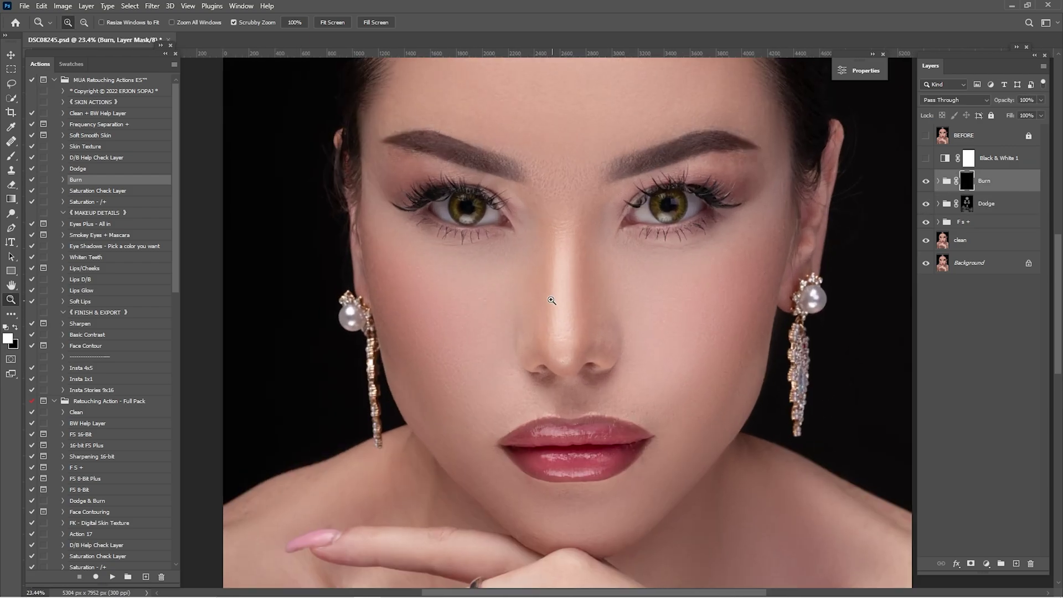
key(b)
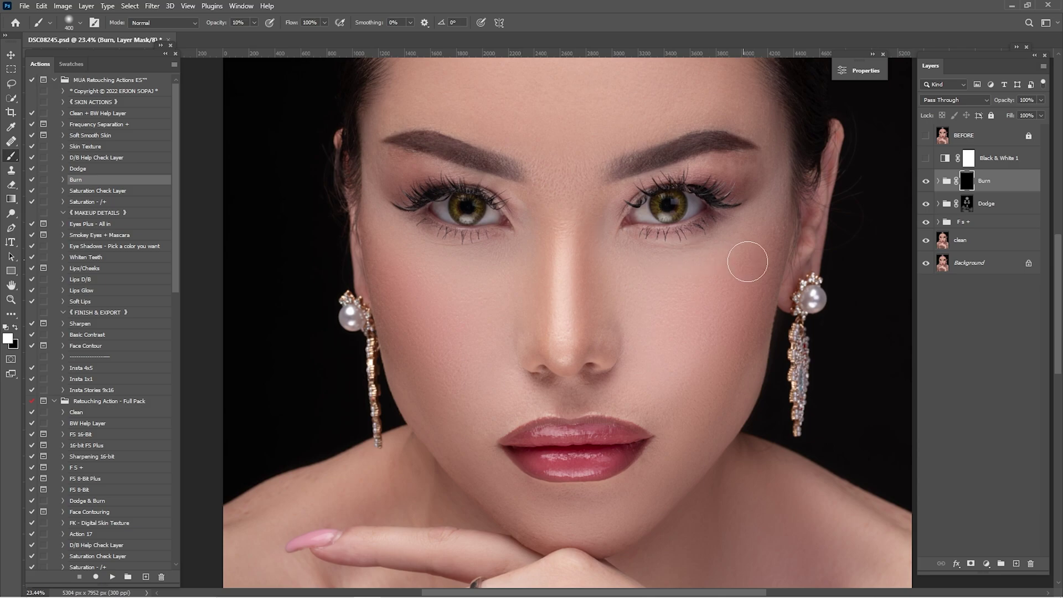
key(bracketright)
key(bracketright)
key(bracketright)
key(bracketright)
key(bracketright)
key(bracketright)
scroll(759, 310, up, 5)
mouse_move(670, 103)
mouse_down()
mouse_move(569, 91)
mouse_move(491, 110)
mouse_move(434, 153)
mouse_up()
drag(499, 263, 551, 324)
Step: Paint white on the Burn mask over the temples, outer cheeks and jaw, reducing the brush to size 700
key(bracketleft)
mouse_move(449, 283)
mouse_down()
mouse_move(608, 160)
mouse_move(745, 176)
mouse_move(801, 262)
mouse_up()
drag(813, 255, 760, 168)
key(bracketleft)
drag(727, 451, 743, 436)
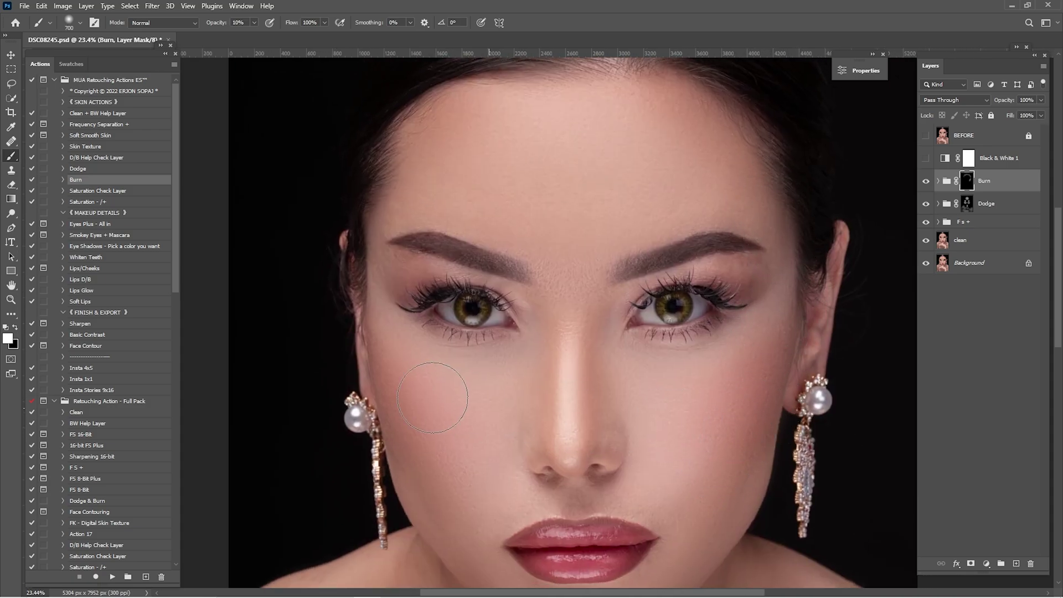
mouse_move(433, 390)
mouse_down()
mouse_move(415, 433)
mouse_move(389, 373)
mouse_move(422, 416)
mouse_move(386, 307)
mouse_move(425, 417)
mouse_move(460, 442)
mouse_up()
mouse_move(505, 364)
mouse_down()
mouse_move(467, 259)
mouse_move(467, 151)
mouse_up()
Step: Paint white on the Burn mask beneath the lower lip with the brush at size 400
key(bracketleft)
key(bracketleft)
key(bracketleft)
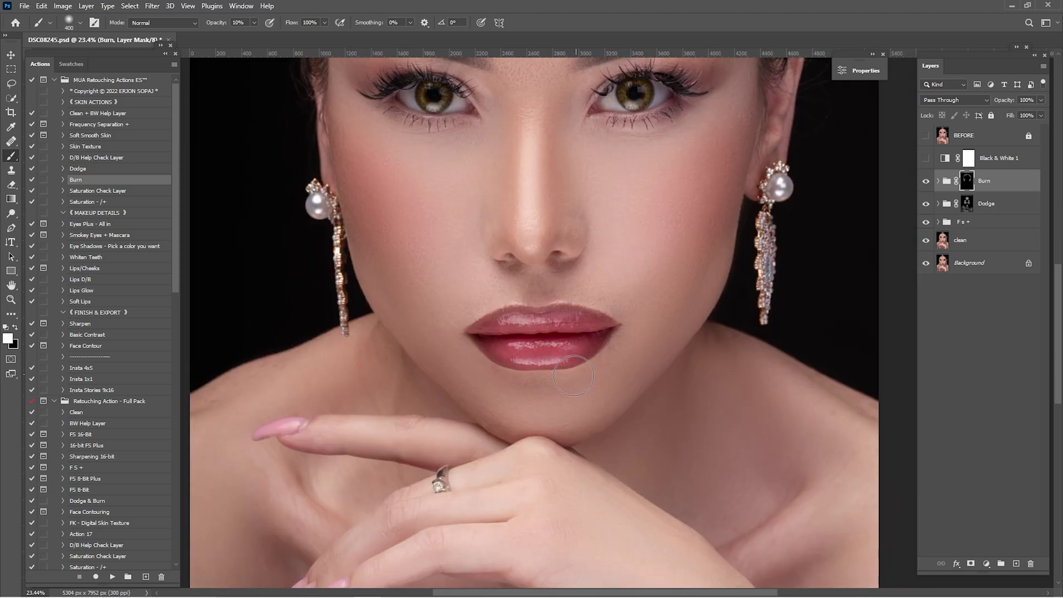
drag(565, 345, 595, 464)
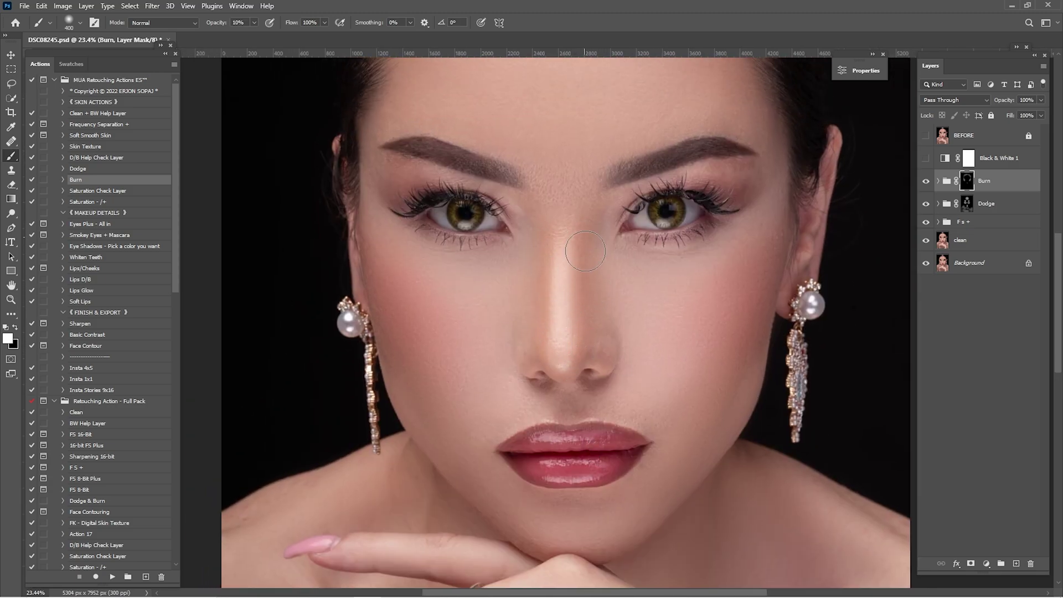
Step: Darken the sides of the nose and the upper lash lines on the Burn mask, reducing the brush to size 175
key(bracketleft)
drag(593, 176, 757, 195)
key(bracketleft)
key(bracketleft)
key(bracketleft)
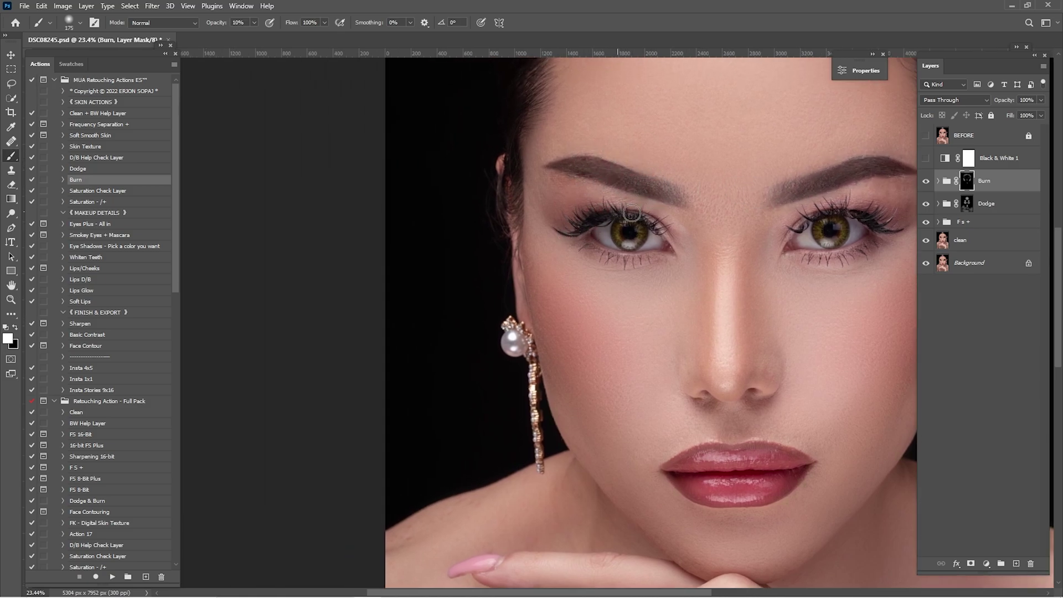
drag(838, 219, 637, 241)
Step: Paint white on the Burn mask over both outer eyelids with brush sizes between 300 and 400
key(bracketright)
key(bracketright)
key(bracketright)
key(bracketright)
key(bracketright)
key(bracketright)
key(bracketright)
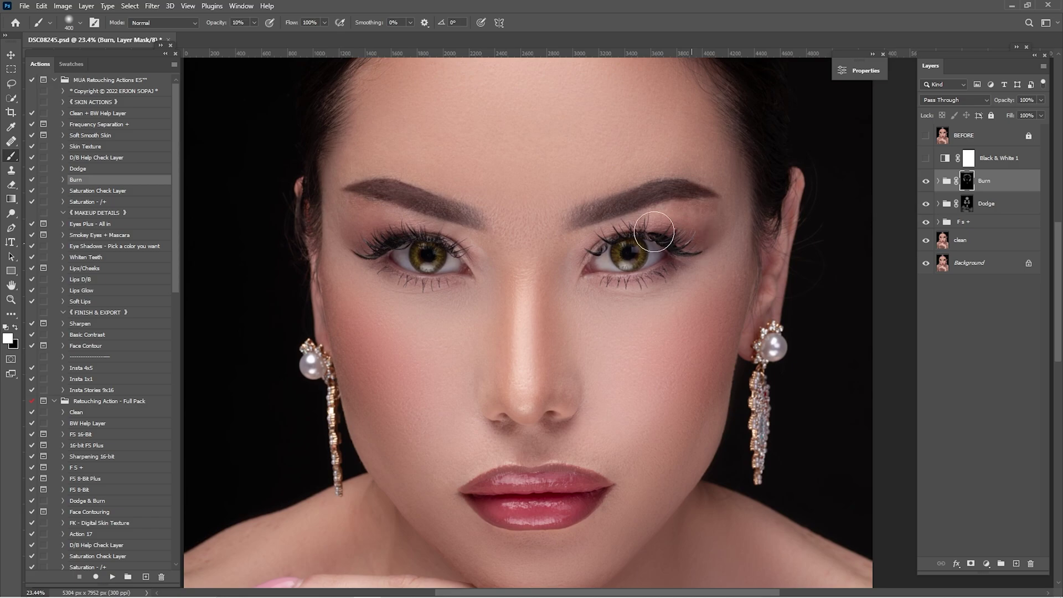
key(bracketleft)
key(bracketleft)
key(bracketright)
key(bracketright)
key(bracketleft)
key(bracketleft)
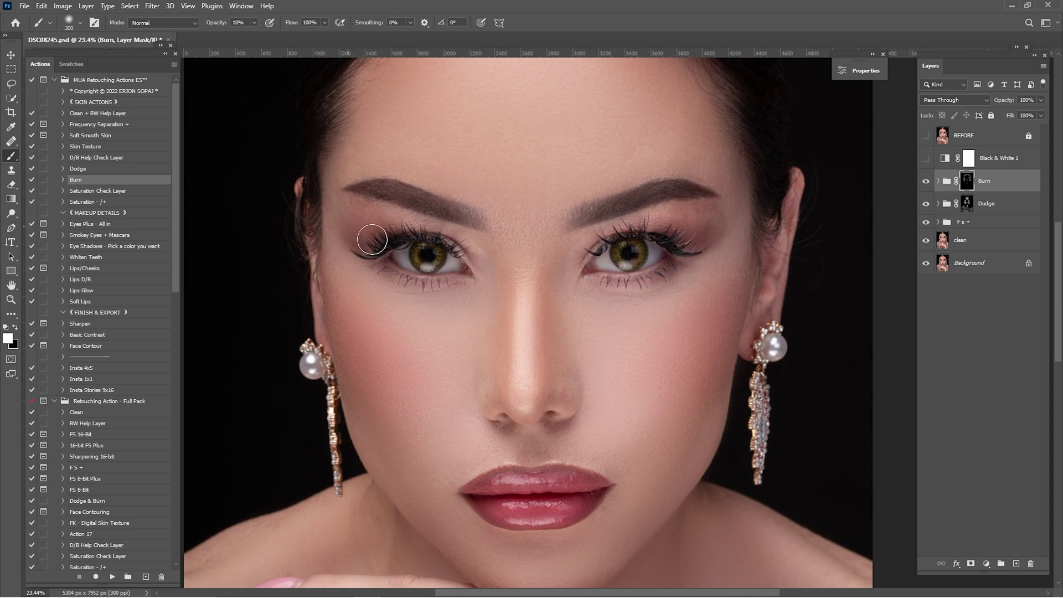
key(bracketright)
key(bracketright)
Step: Darken the upper forehead along the hairline on the Burn mask with the brush at size 700
scroll(705, 311, up, 3)
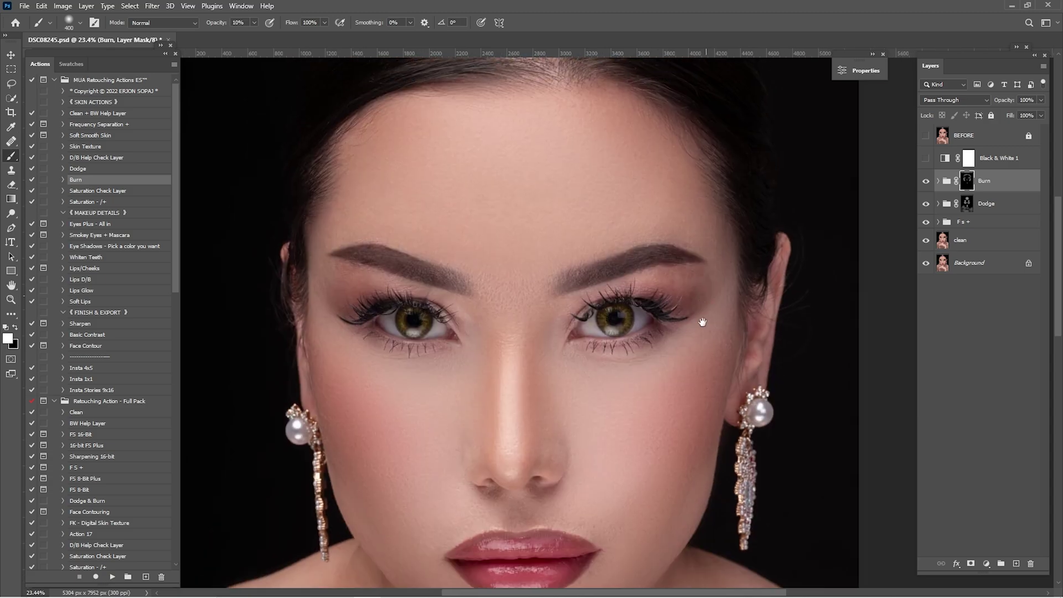
key(bracketright)
key(bracketright)
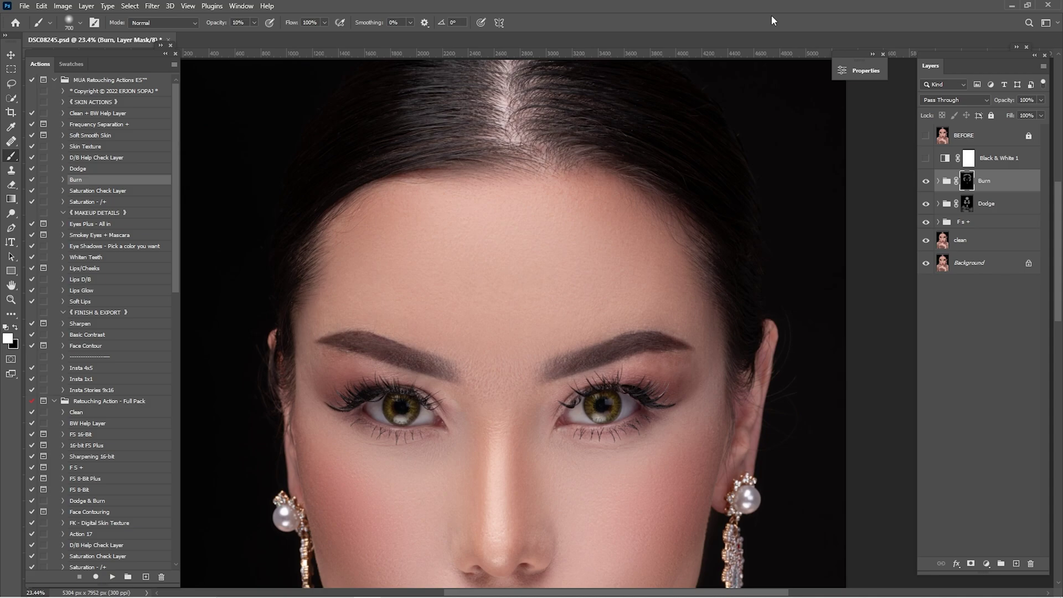
Step: Compare the whole portrait with and without the Burn group
key(ctrl+0)
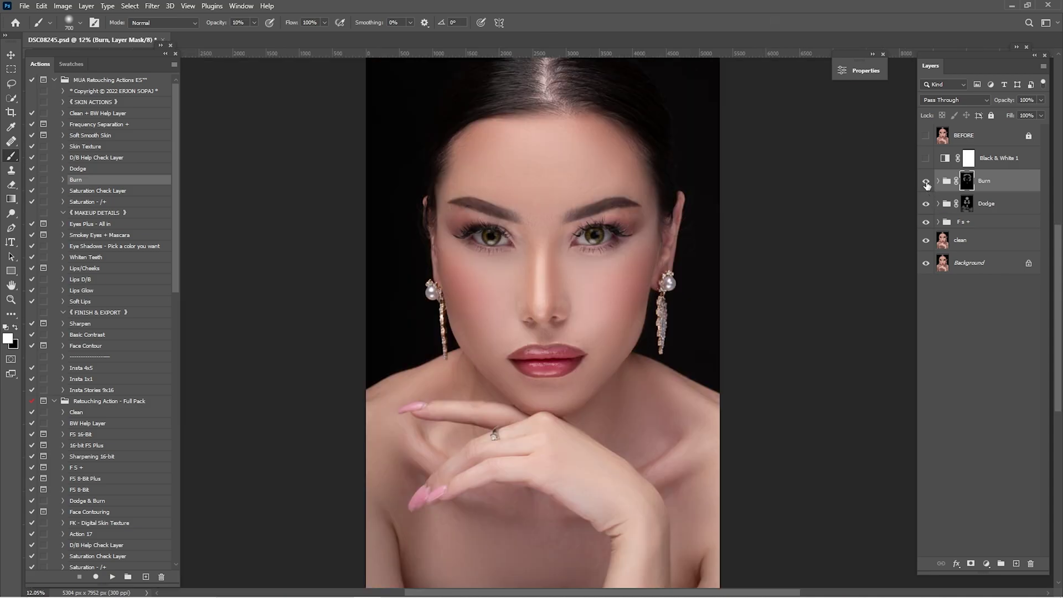
click(927, 183)
click(927, 183)
click(927, 184)
click(927, 186)
click(926, 185)
click(927, 187)
click(927, 185)
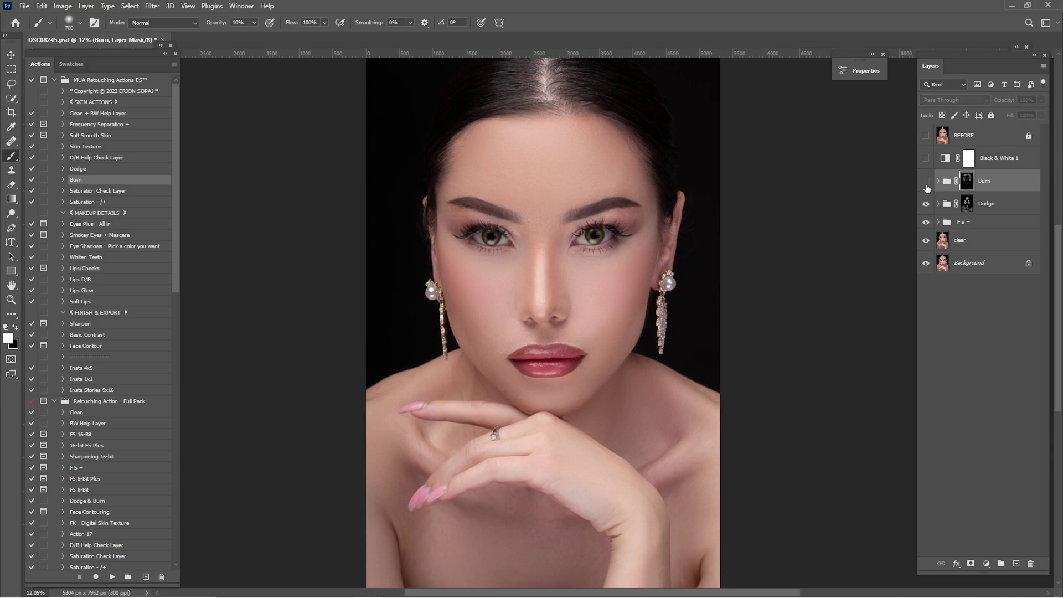
Step: Show the Burn group, set its opacity to 90% and make the BEFORE layer visible for comparison
click(928, 189)
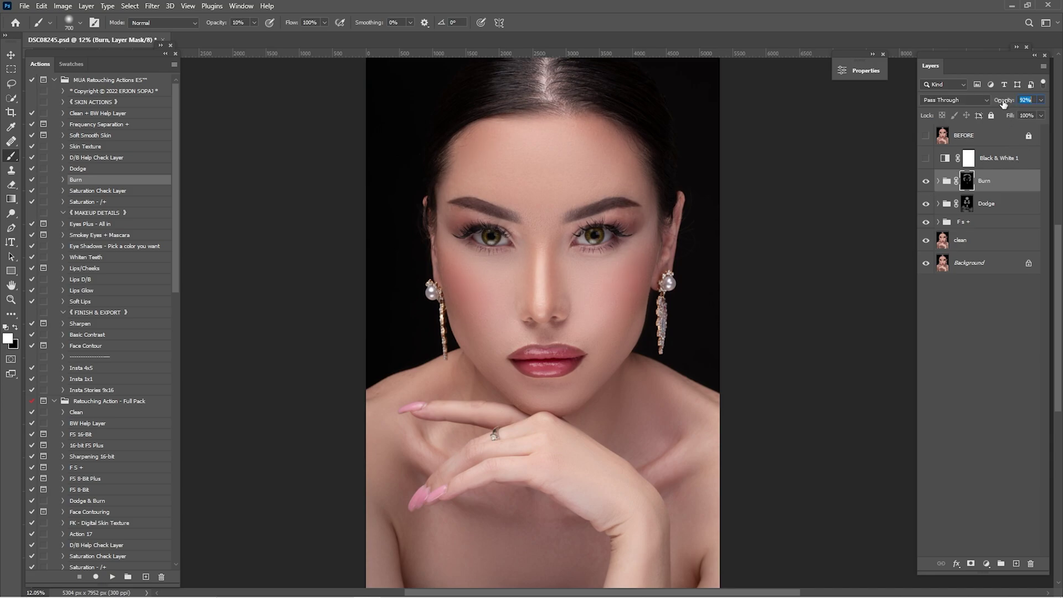
text(90)
click(925, 141)
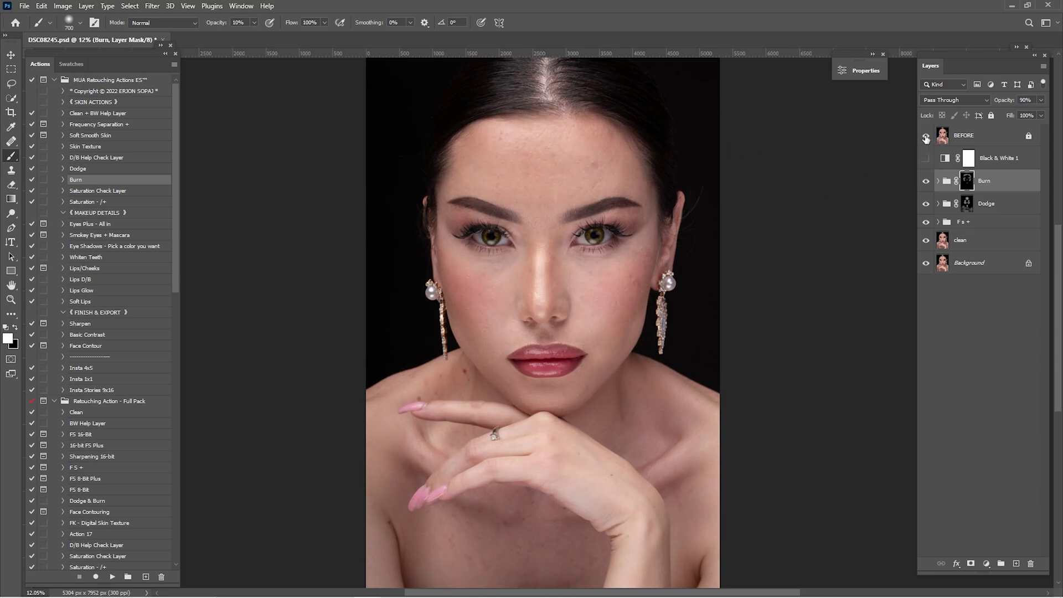
Step: Compare the retouched portrait with the original using the BEFORE layer's visibility, leaving that layer hidden
click(925, 141)
click(925, 142)
click(925, 142)
click(926, 141)
click(926, 142)
click(927, 141)
click(927, 140)
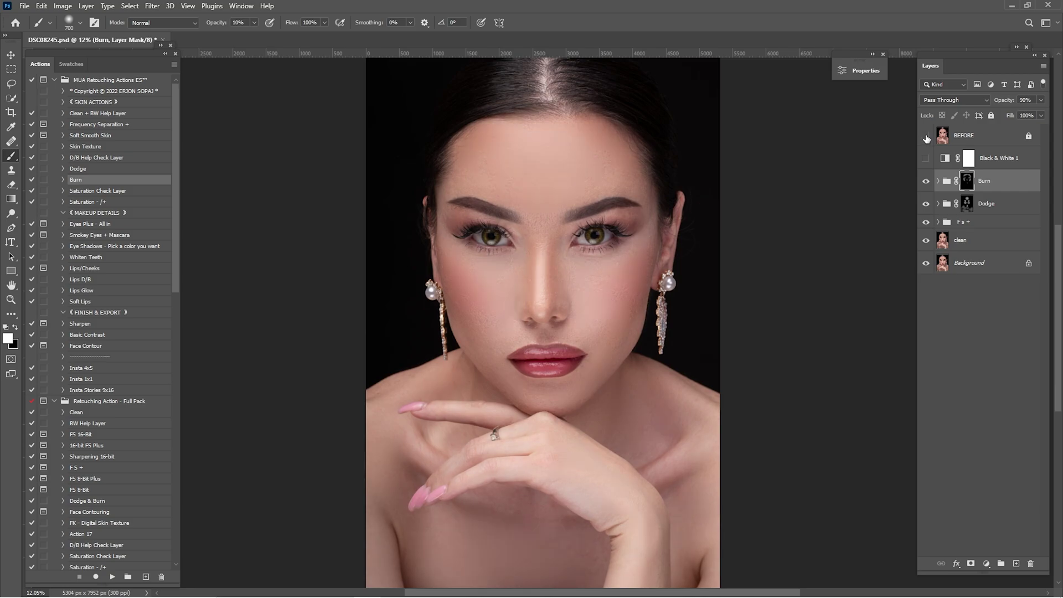
click(927, 140)
click(926, 138)
click(925, 138)
click(925, 138)
click(926, 140)
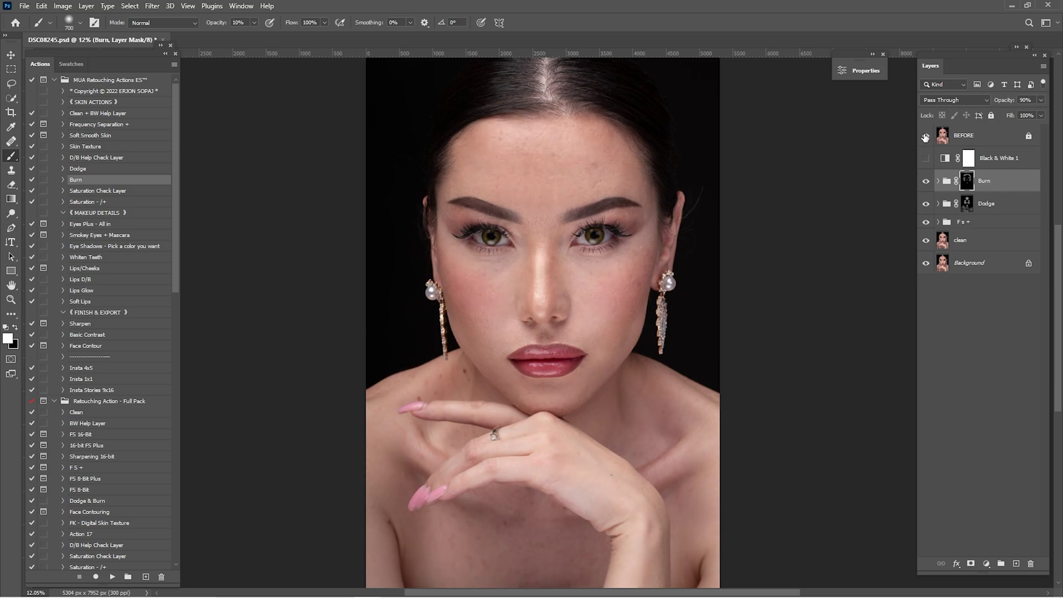
click(925, 143)
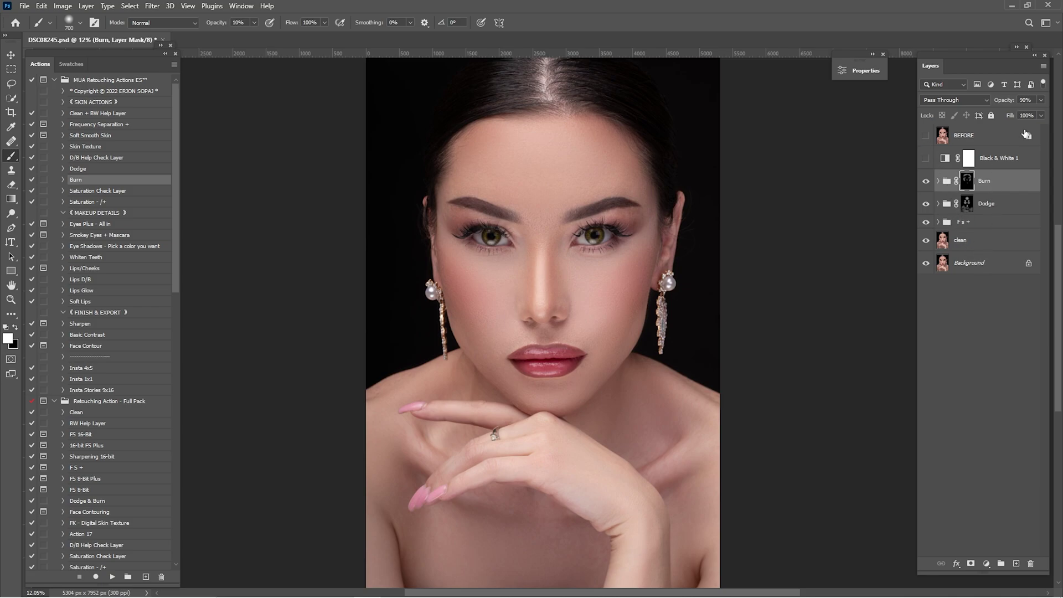
Step: Duplicate the Background layer and group everything from Background copy up to Burn as Retouch
click(984, 268)
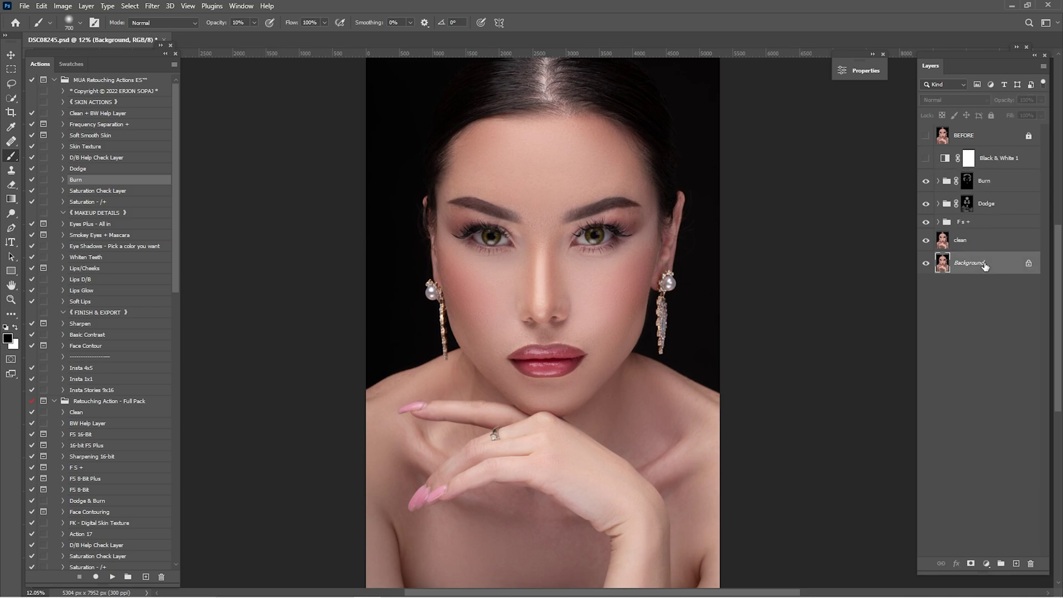
drag(976, 271, 1016, 563)
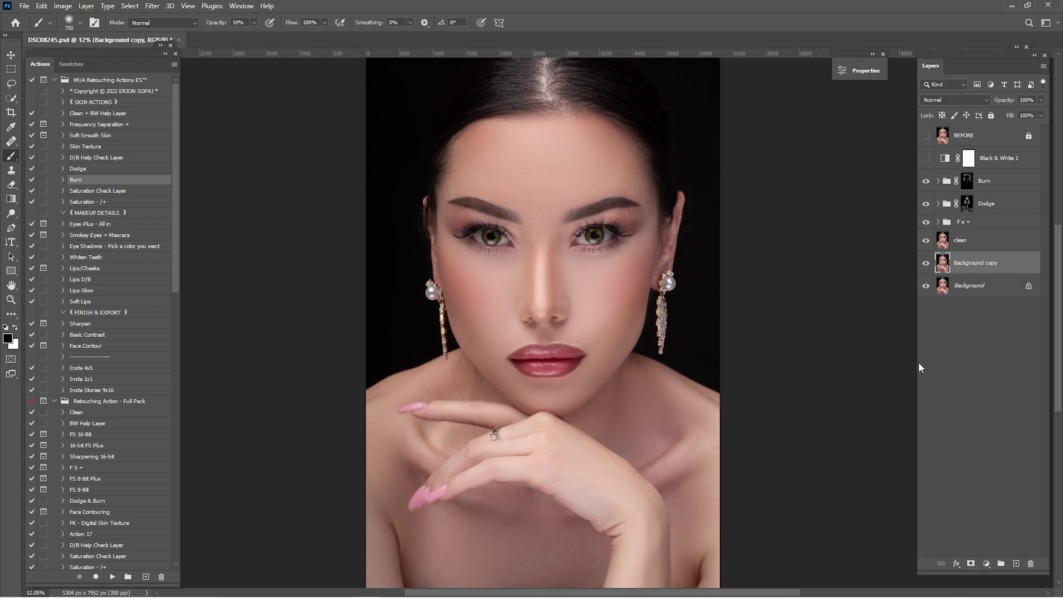
shift+click(992, 189)
right_click(986, 188)
click(936, 218)
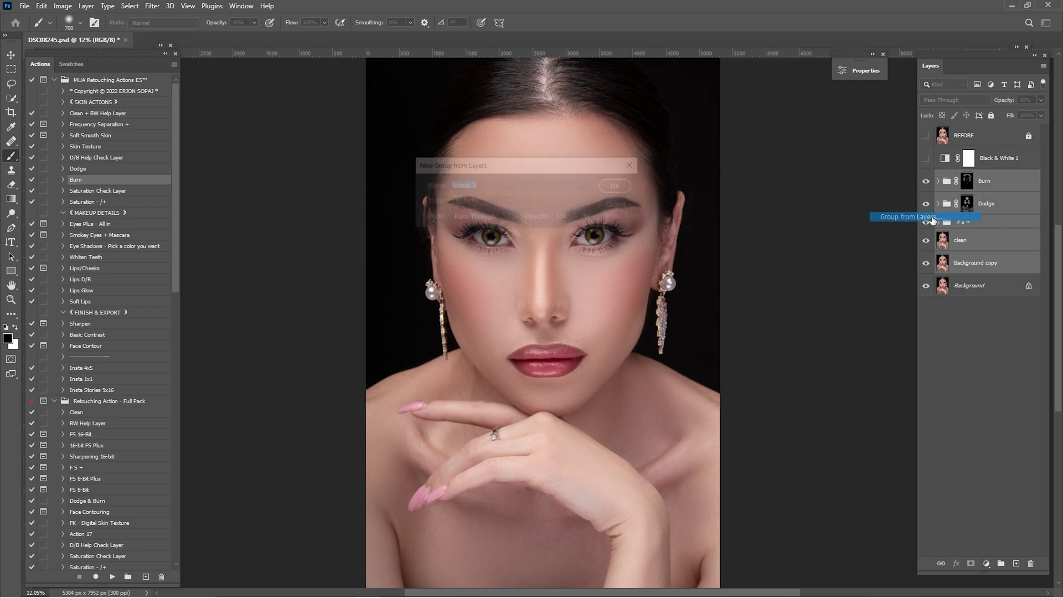
text(Retouch)
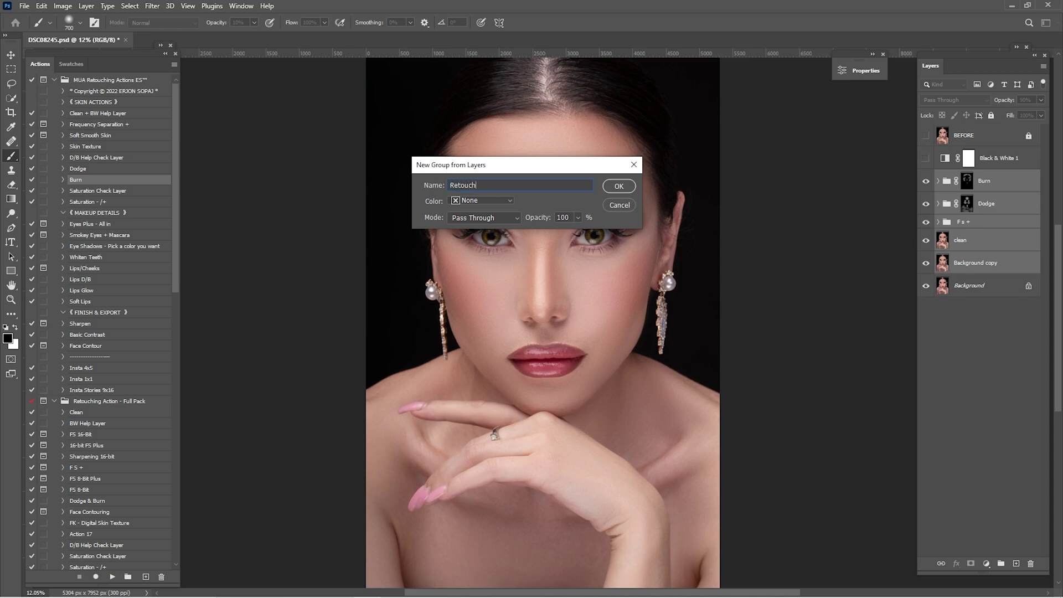
key(Return)
Step: Duplicate the Retouch group and merge the duplicate into a single layer
mouse_move(975, 177)
mouse_down()
mouse_move(978, 420)
mouse_move(997, 563)
mouse_move(1017, 563)
mouse_up()
right_click(973, 178)
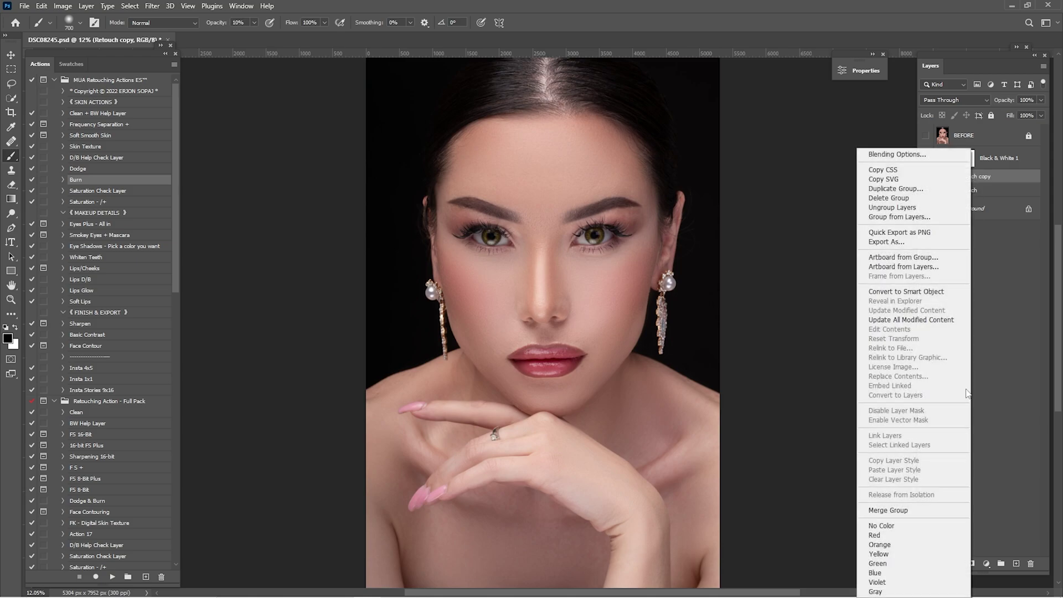
click(919, 508)
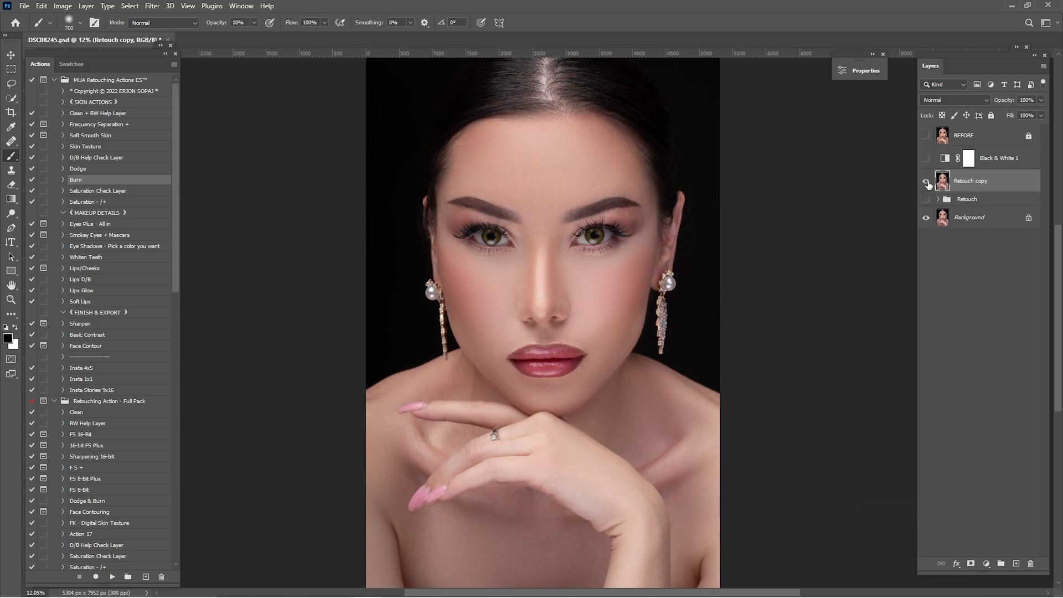
Step: Compare the portrait with and without the merged Retouch copy layer, leaving the layer visible
click(926, 181)
click(928, 183)
click(928, 185)
click(927, 182)
click(926, 182)
click(927, 181)
click(928, 183)
click(927, 183)
click(928, 182)
click(928, 182)
click(928, 182)
click(928, 182)
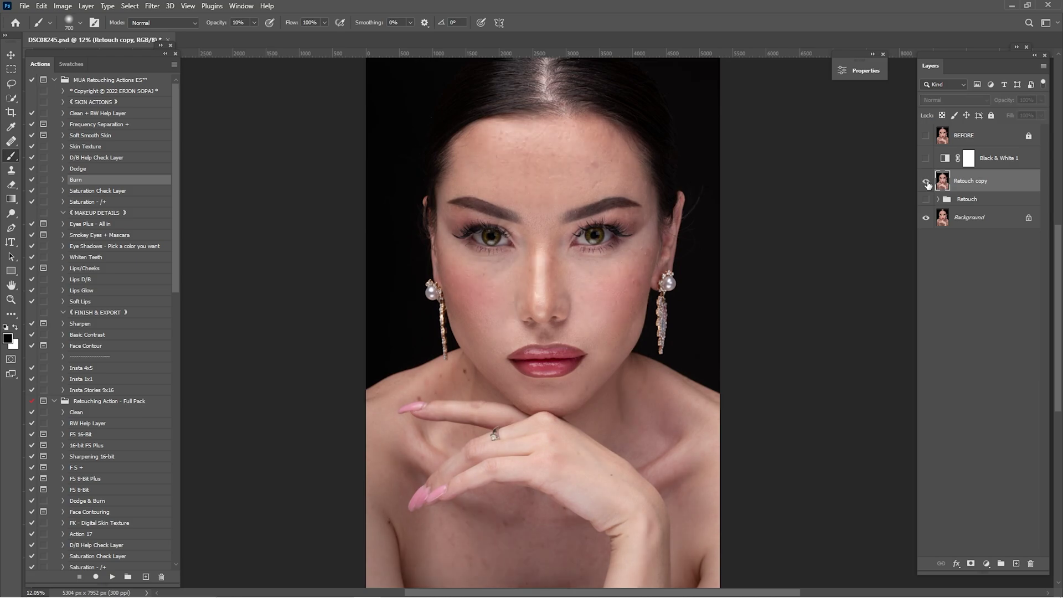
click(926, 182)
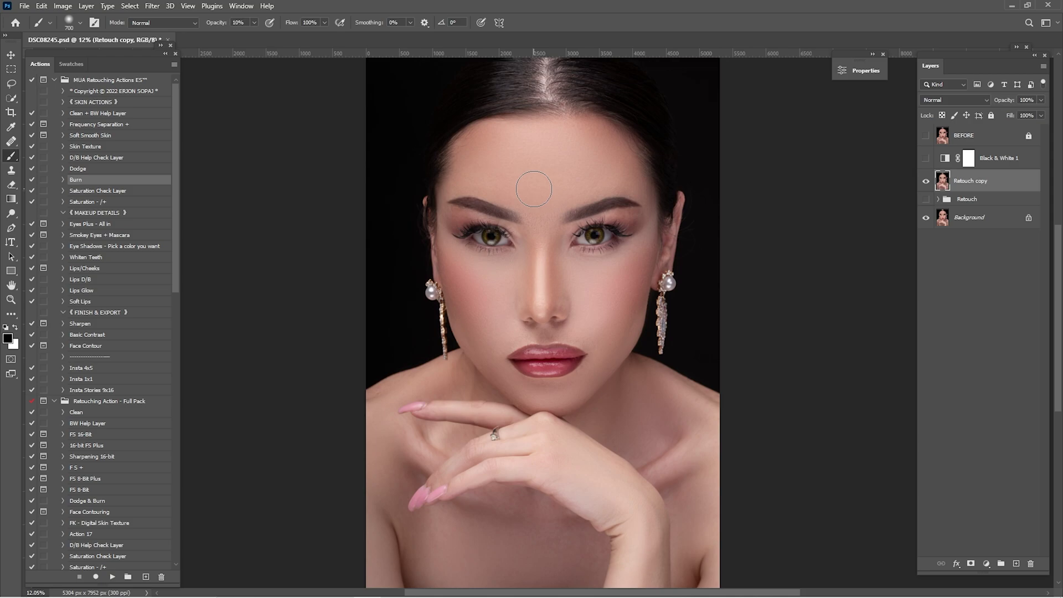
Step: Copy the whole merged portrait into a new document of the same size and merge it with the white background
key(ctrl+a)
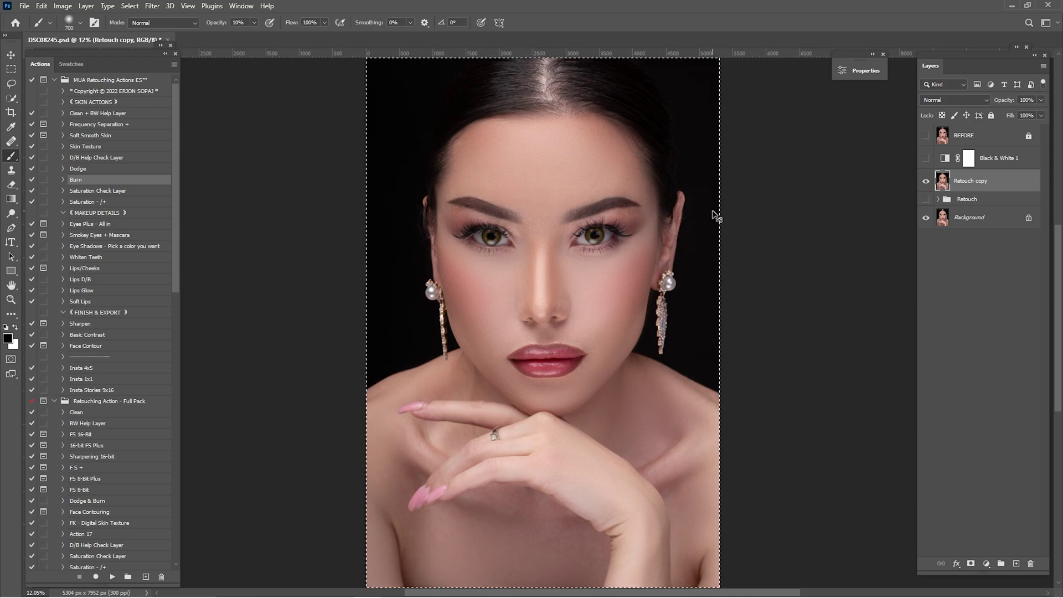
click(24, 6)
click(94, 19)
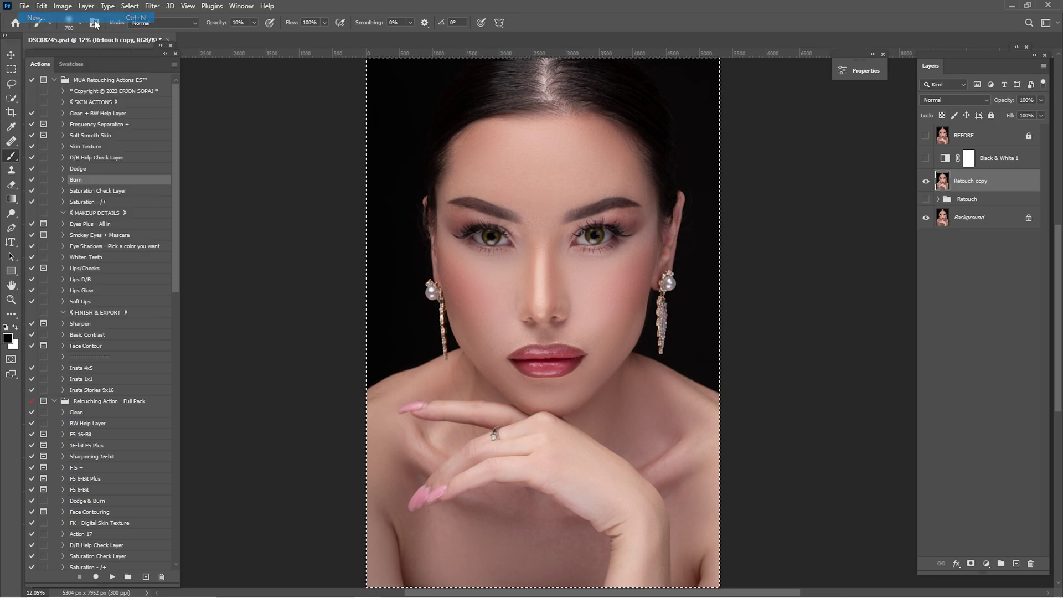
click(743, 465)
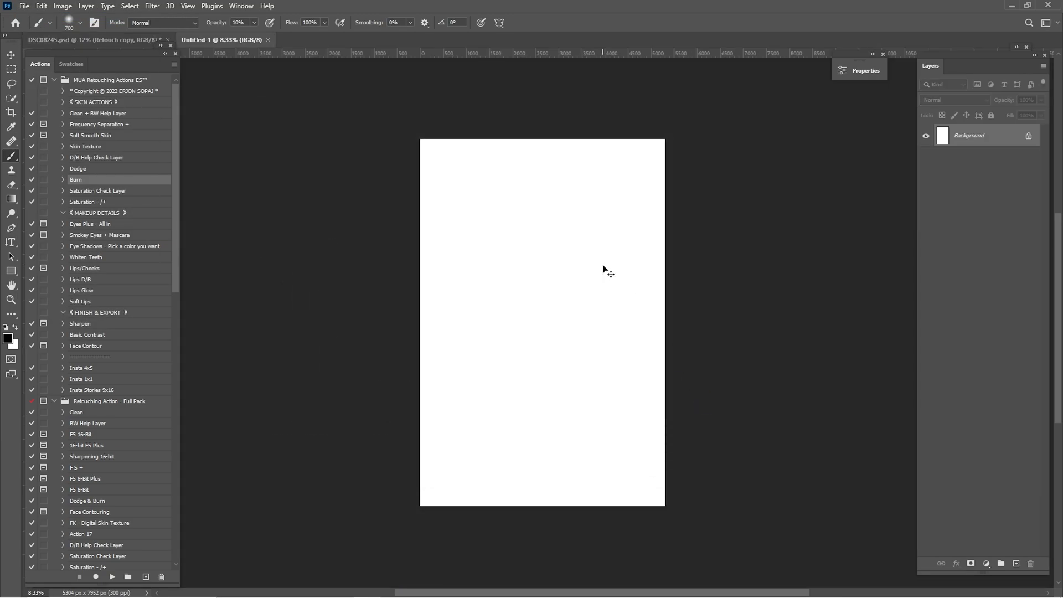
drag(609, 268, 611, 270)
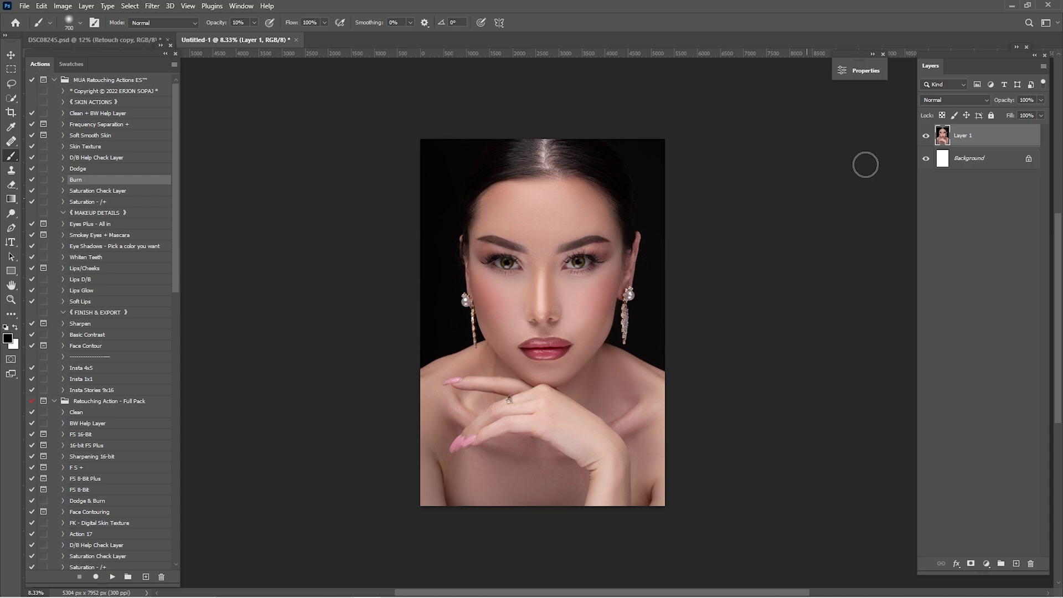
shift+click(977, 161)
right_click(974, 145)
click(880, 461)
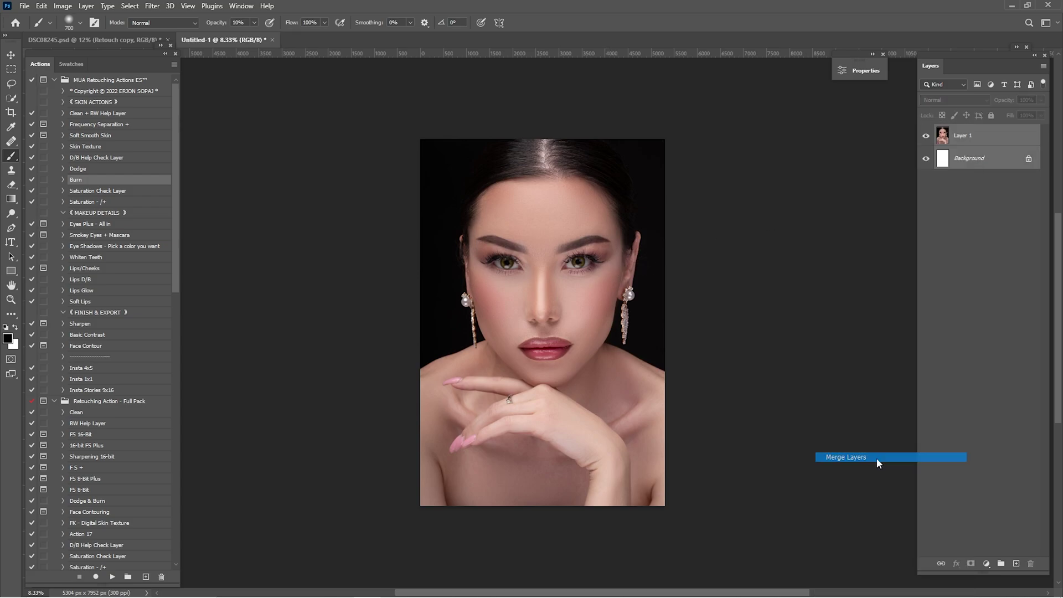
Step: Try color grades from the Color Grade - White Skin set, including CG 1 and CG - D3, on the merged portrait
scroll(103, 364, down, 3)
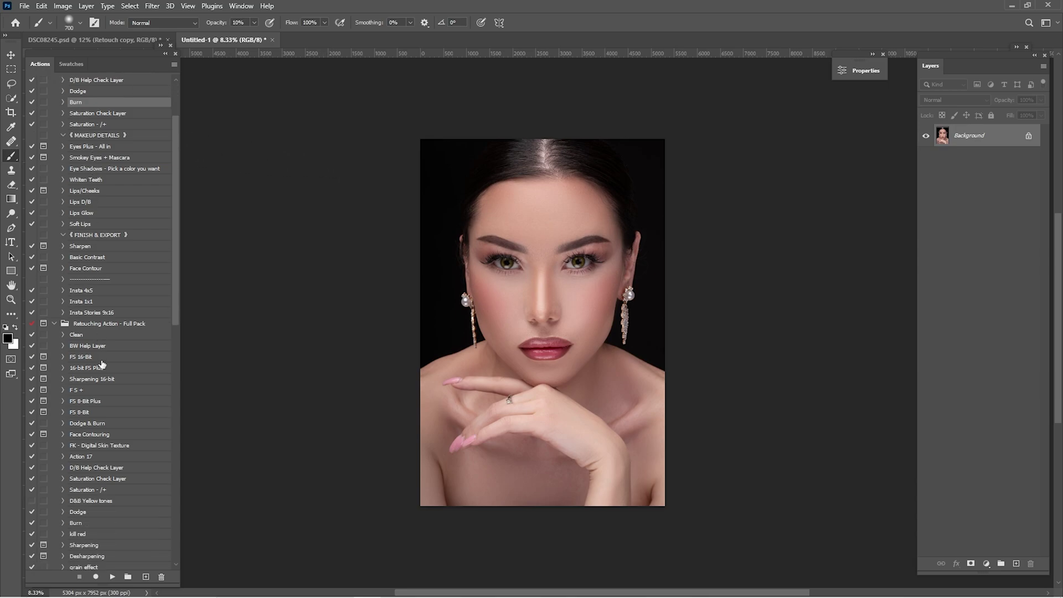
scroll(103, 364, down, 15)
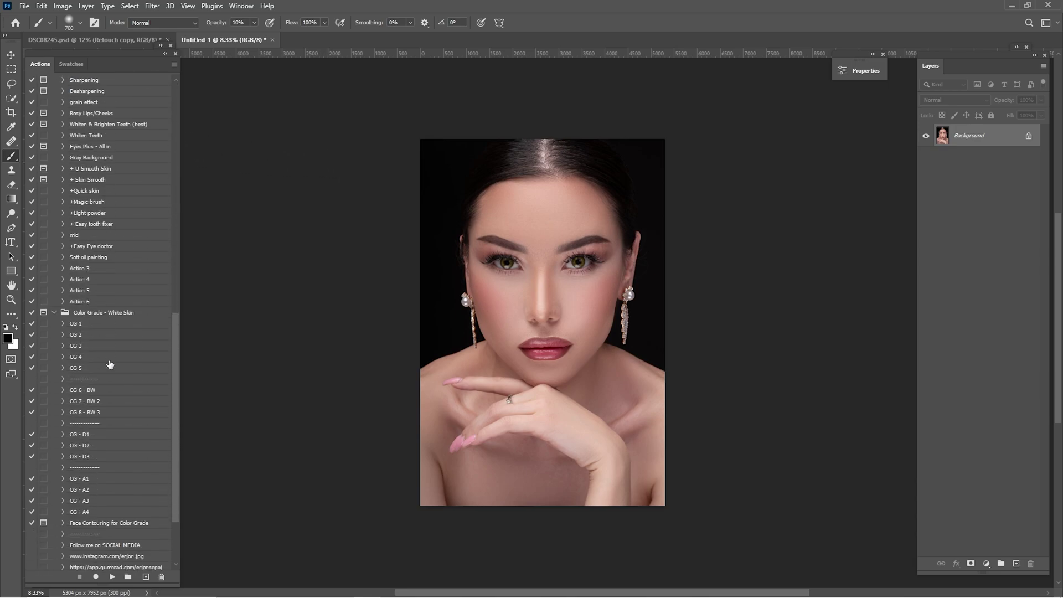
click(86, 326)
scroll(92, 293, down, 2)
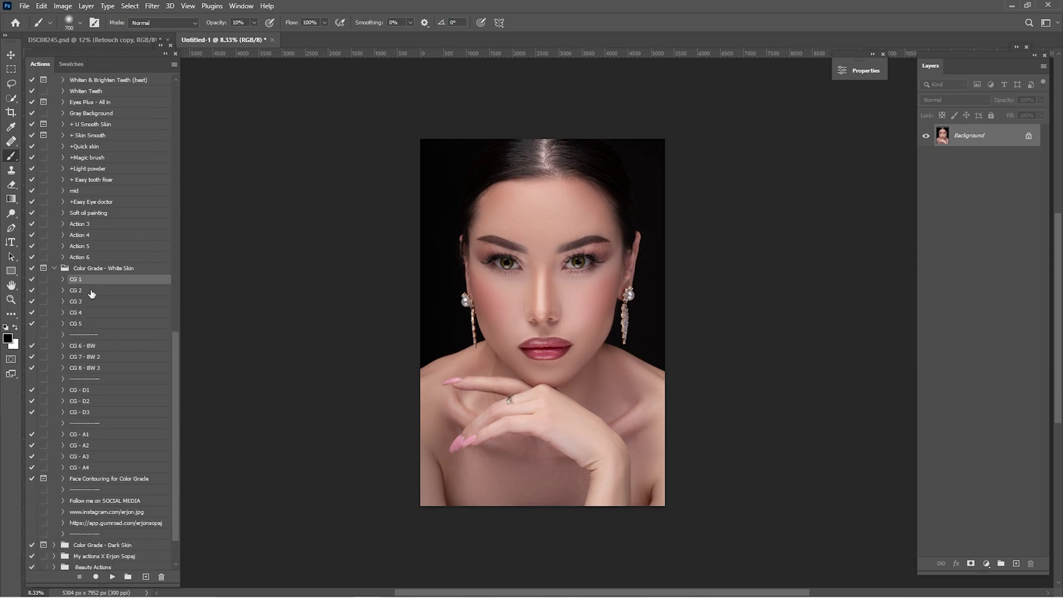
click(111, 577)
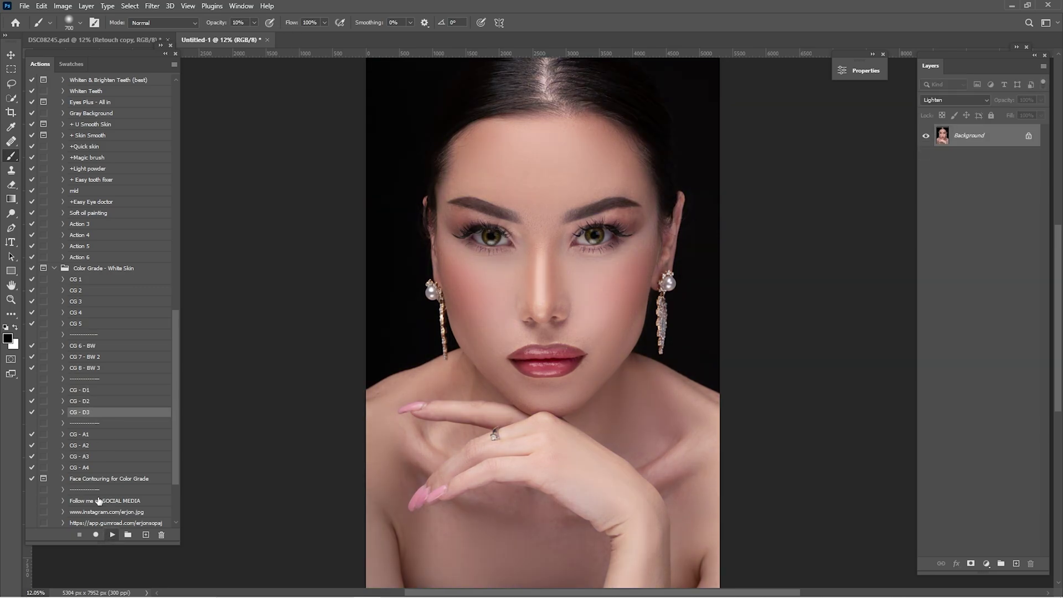
key(ctrl+z)
Step: Try the CG - A1 color grade on the portrait, then undo it
click(92, 436)
click(112, 534)
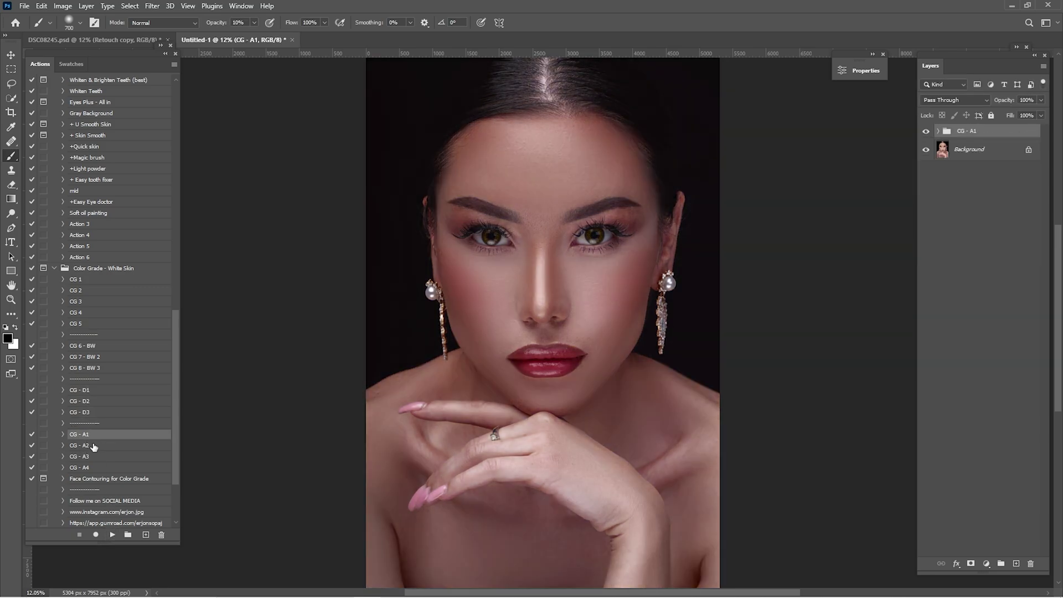
key(ctrl+z)
Step: Try the CG - A2, CG - A3 and CG - A4 color grades and remove them from the portrait
click(89, 446)
click(112, 535)
click(88, 457)
click(112, 534)
click(95, 468)
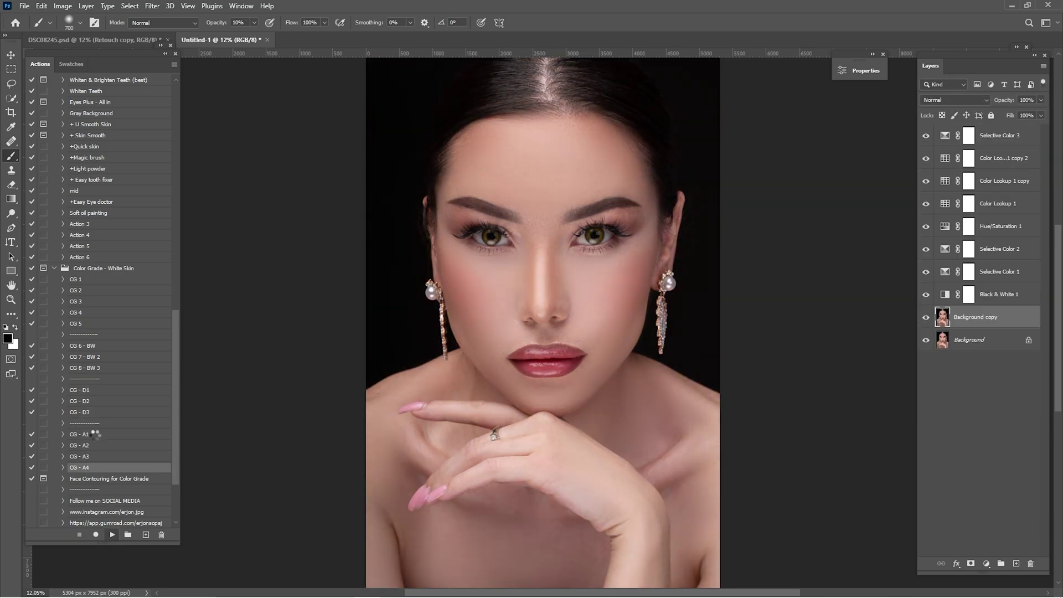
key(Delete)
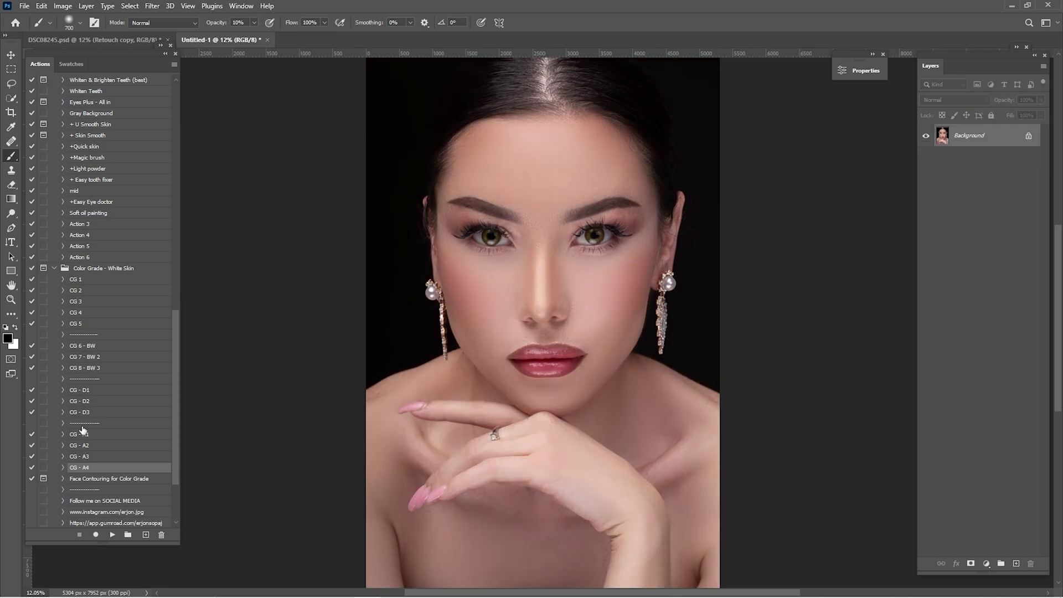
Step: Apply the CG - A1 color grade to the portrait in Untitled-1 and hide its group
click(79, 434)
click(112, 534)
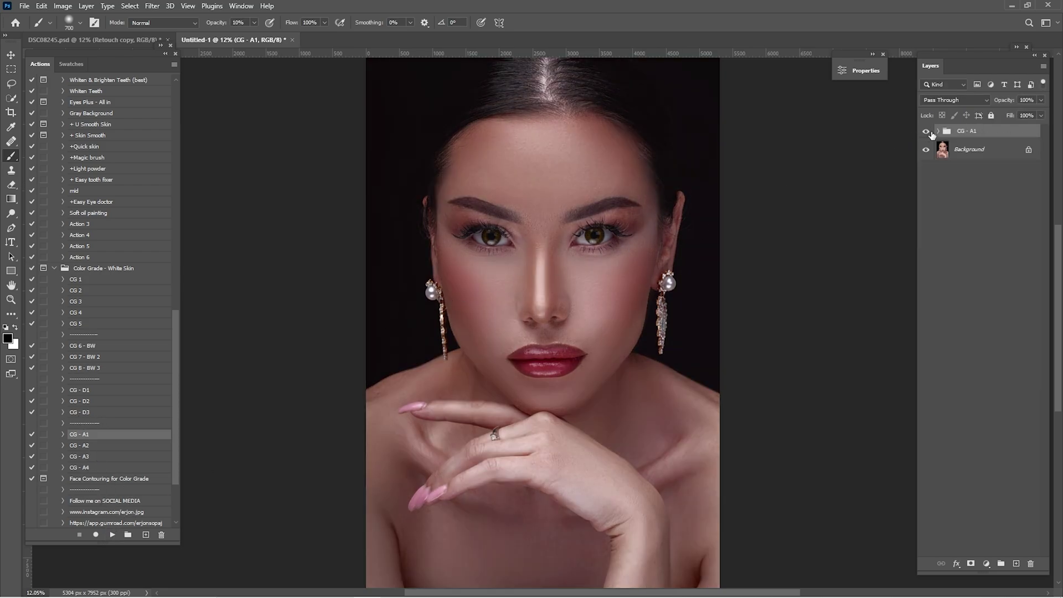
click(926, 131)
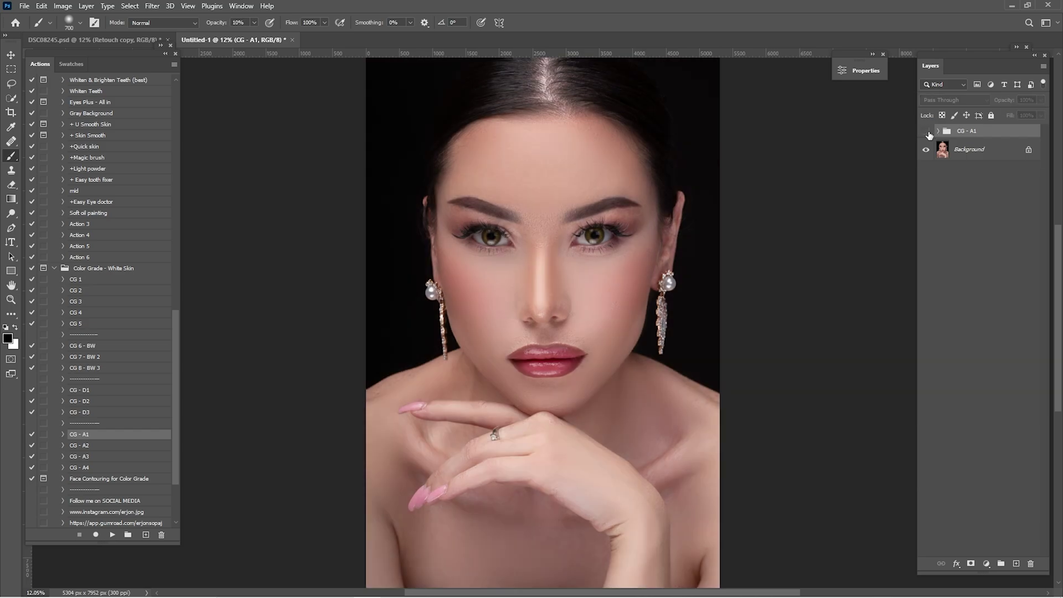
Step: Copy the CG - A1 group into DSC08245.psd above Retouch copy and make it visible
click(11, 54)
drag(292, 97, 455, 162)
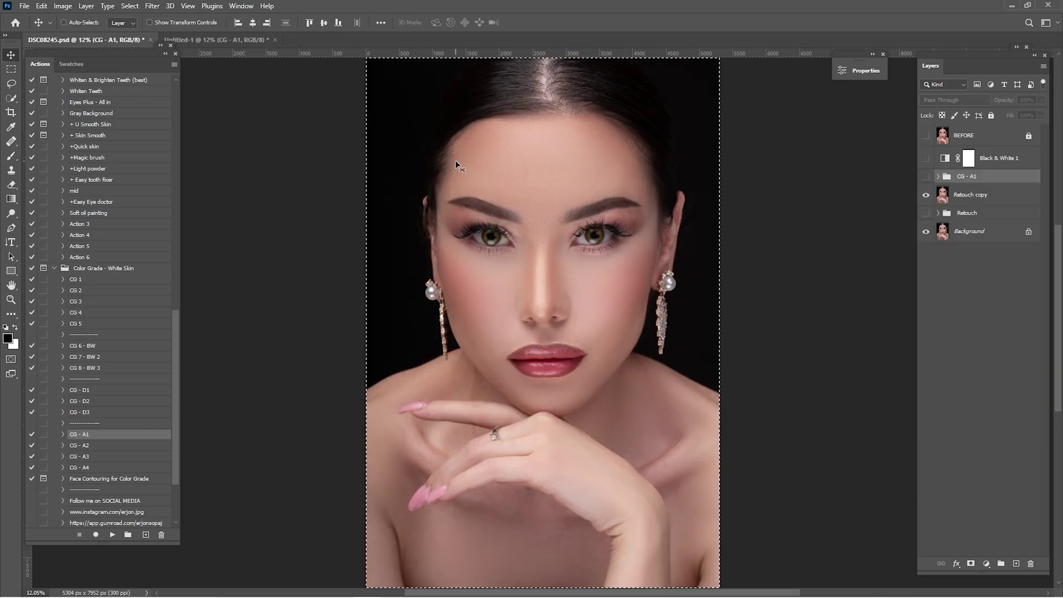
click(926, 176)
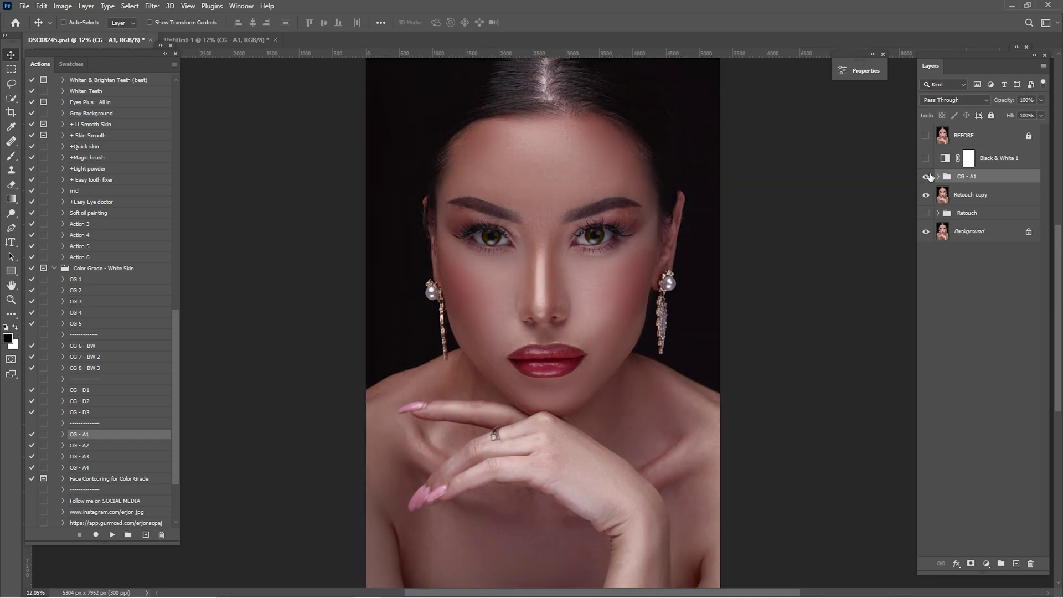
Step: Return to the Untitled-1 document and delete its CG - A1 group
click(236, 41)
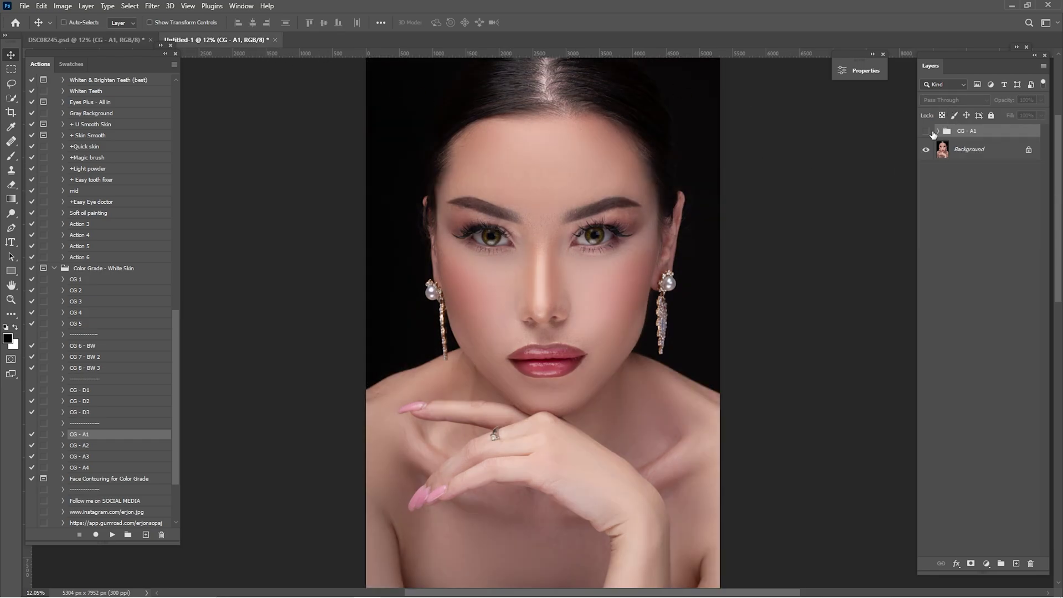
key(Delete)
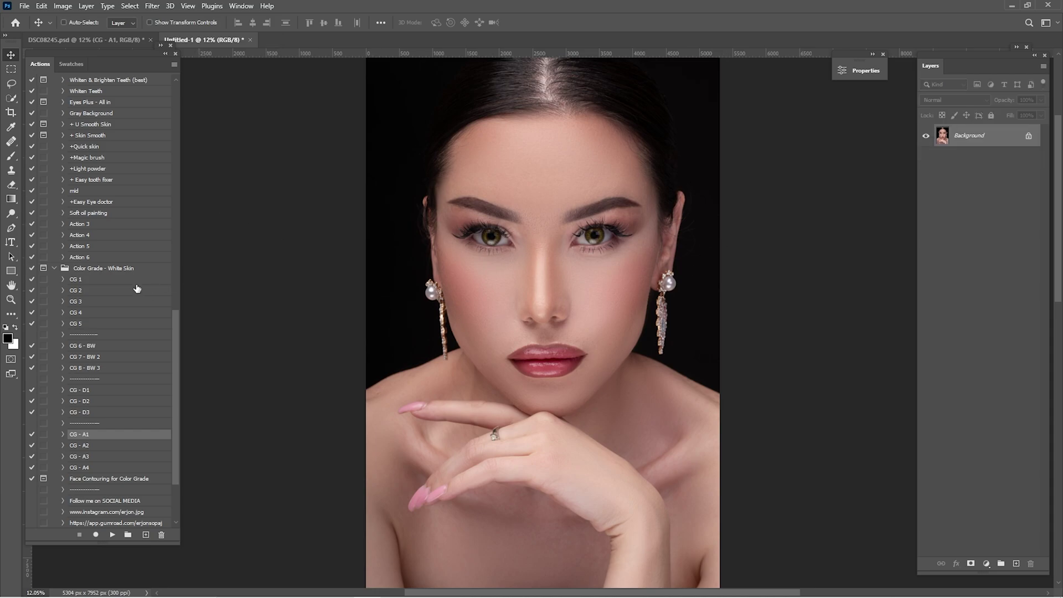
Step: Try the CG 1 and CG 2 color grades on the portrait, deleting each grade group
click(82, 280)
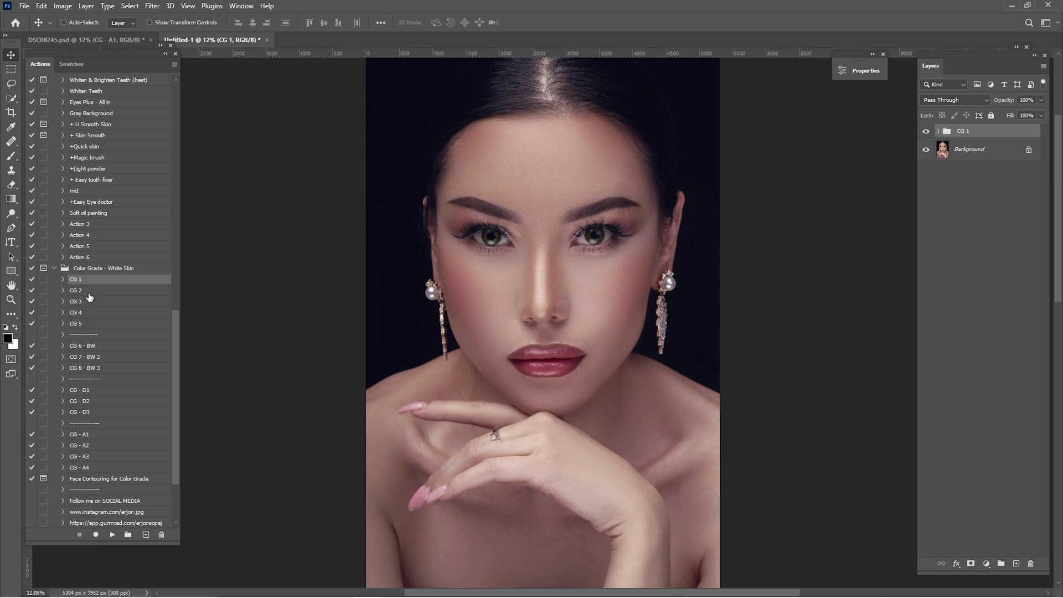
key(Delete)
click(84, 290)
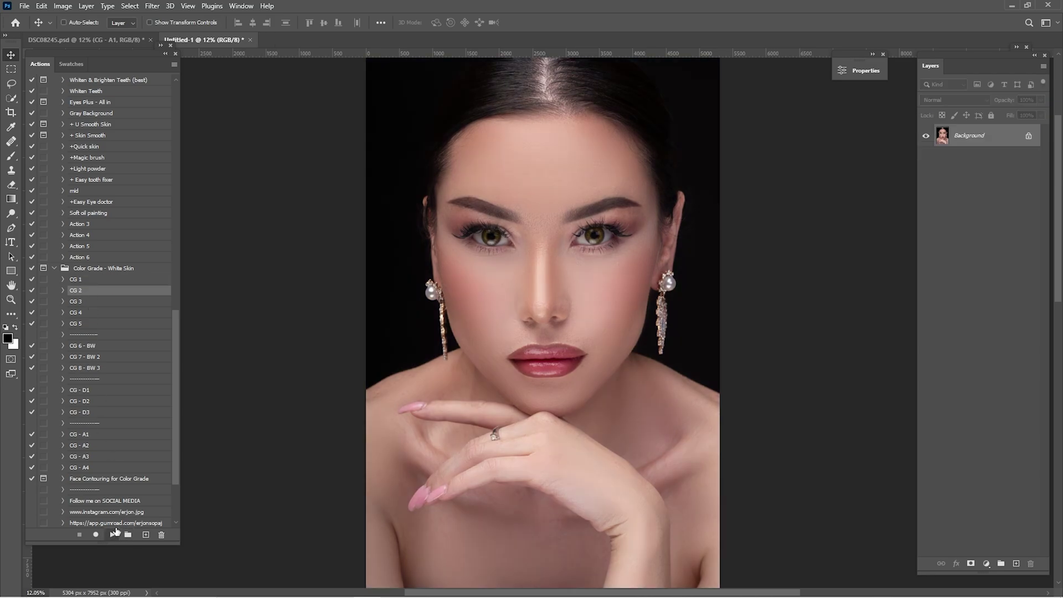
click(114, 534)
key(Delete)
Step: Run the CG 3 color grade action, hide the resulting group and copy it into DSC08245.psd above CG - A1
click(83, 301)
click(112, 534)
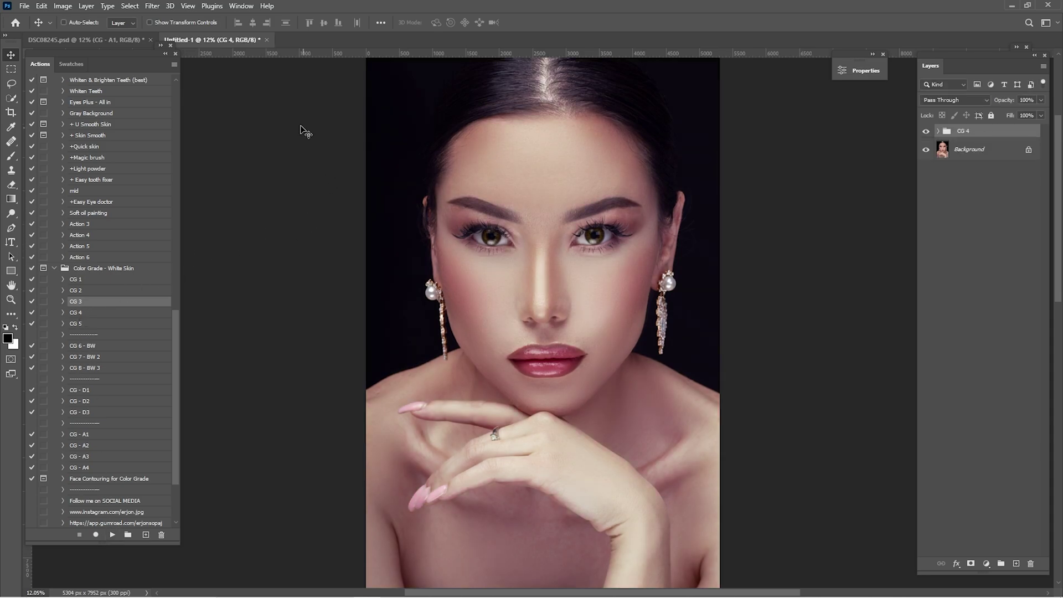
key(Delete)
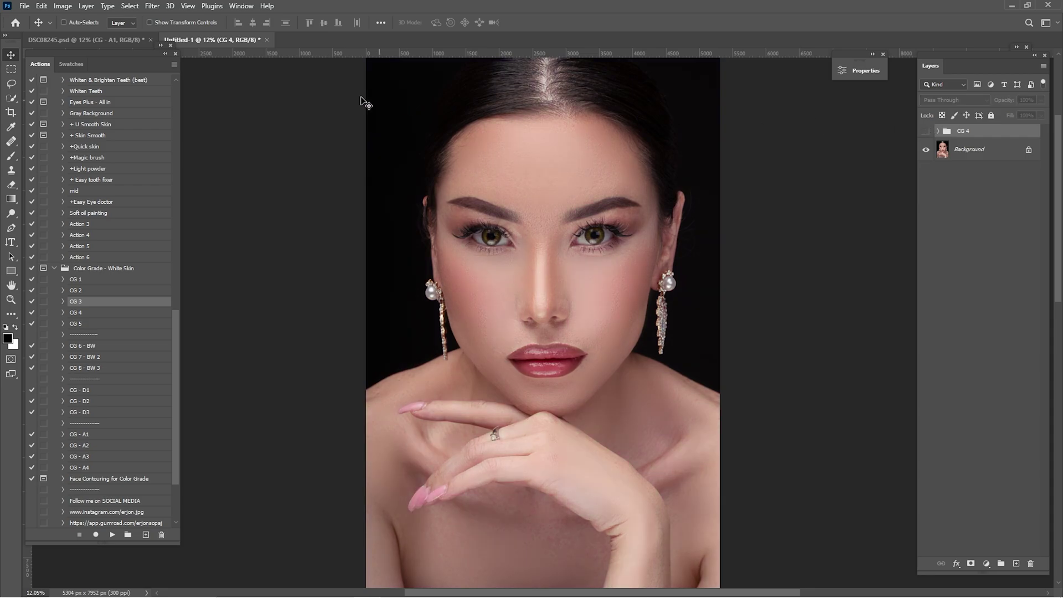
key(ctrl+Tab)
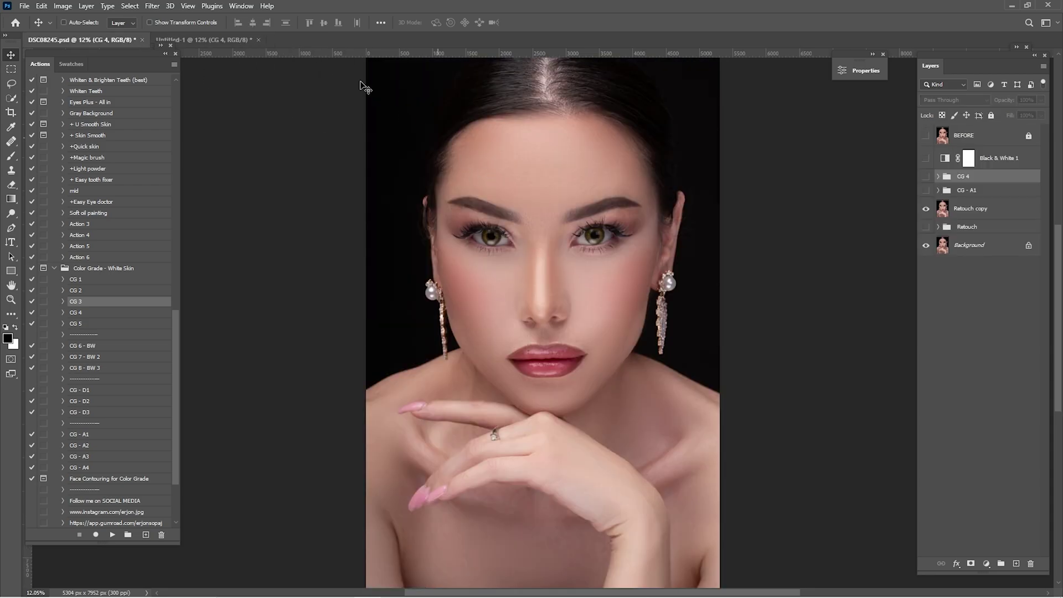
Step: Close the Untitled-1 document without saving it
click(258, 40)
click(527, 224)
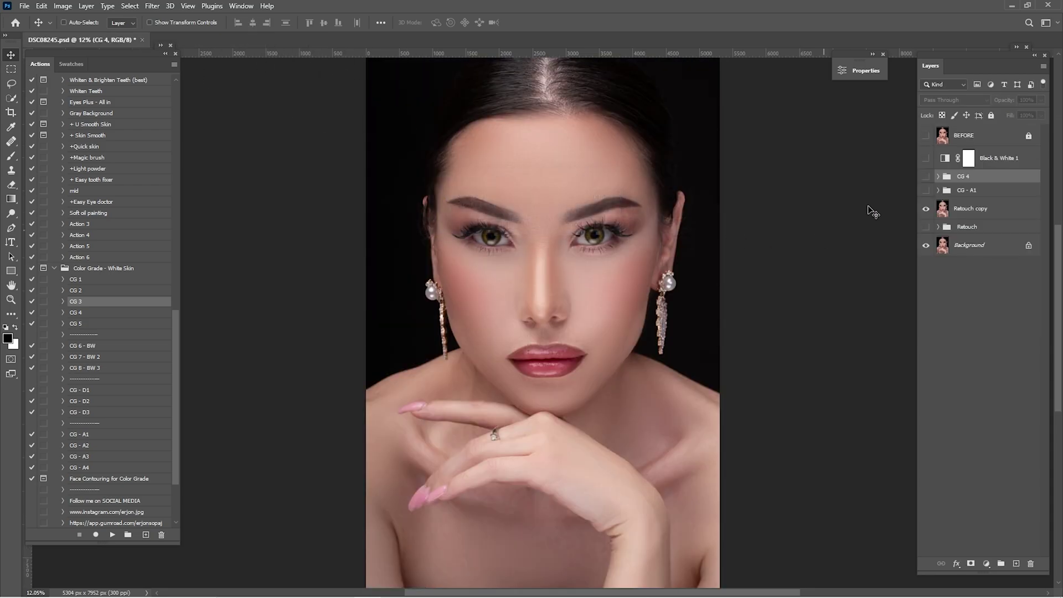
Step: Isolate the CG - A1 group by hiding CG 4, and hide all adjustment layers inside CG - A1
drag(927, 191, 927, 178)
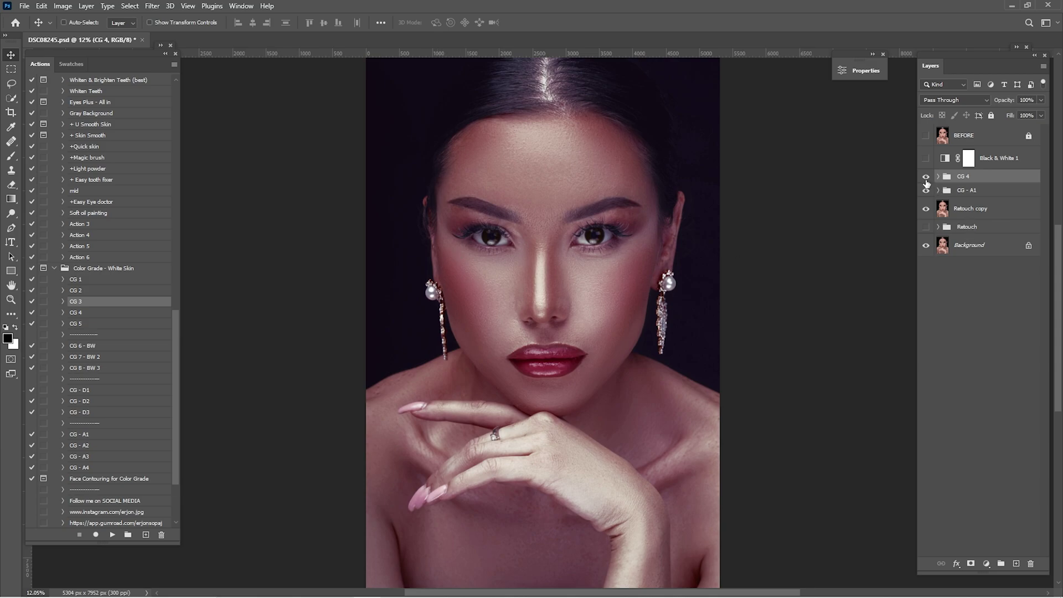
drag(926, 180, 927, 193)
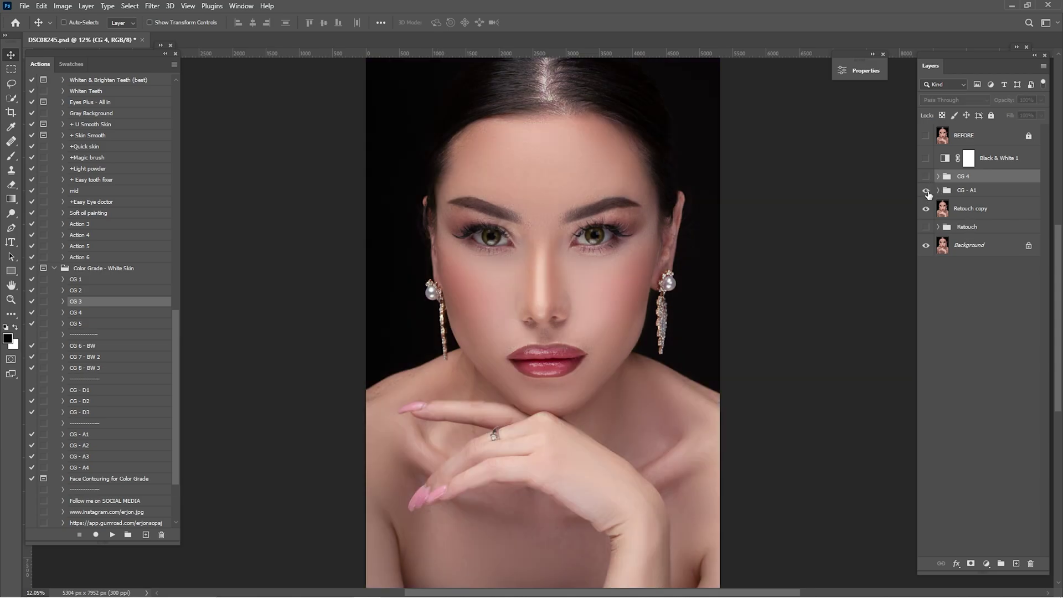
click(926, 190)
click(938, 190)
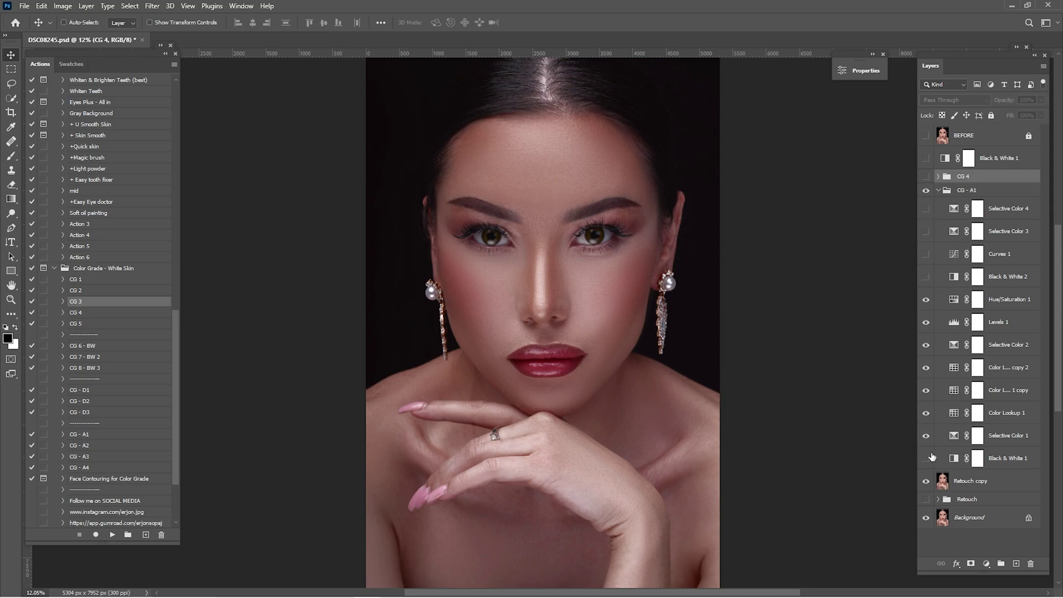
drag(926, 436, 922, 304)
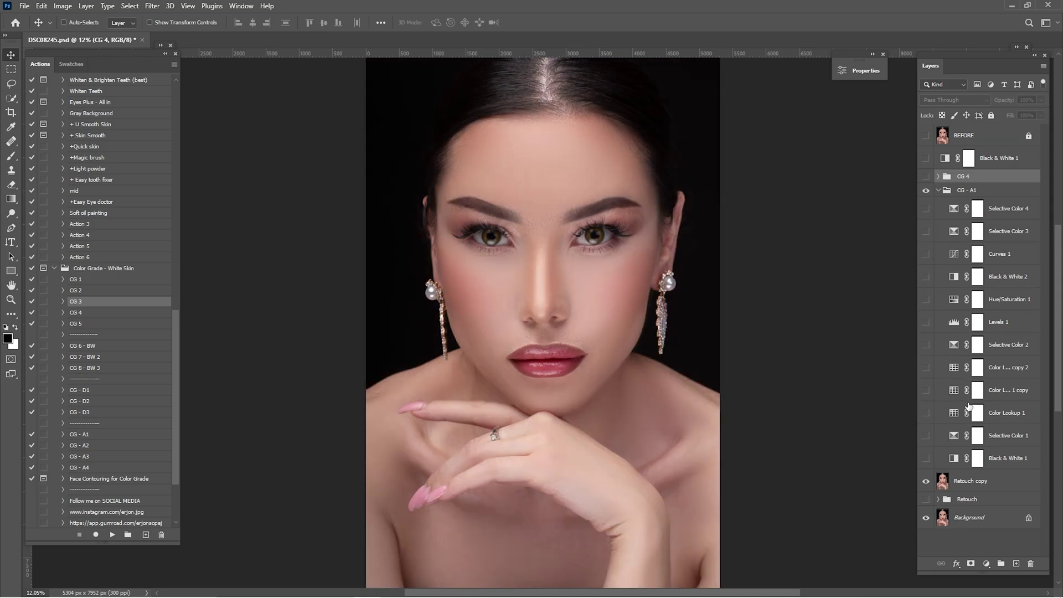
Step: Turn on the Black & White 1 and Selective Color 1 layers in CG - A1, checking Color Lookup 1 but leaving it hidden
click(926, 458)
click(1001, 458)
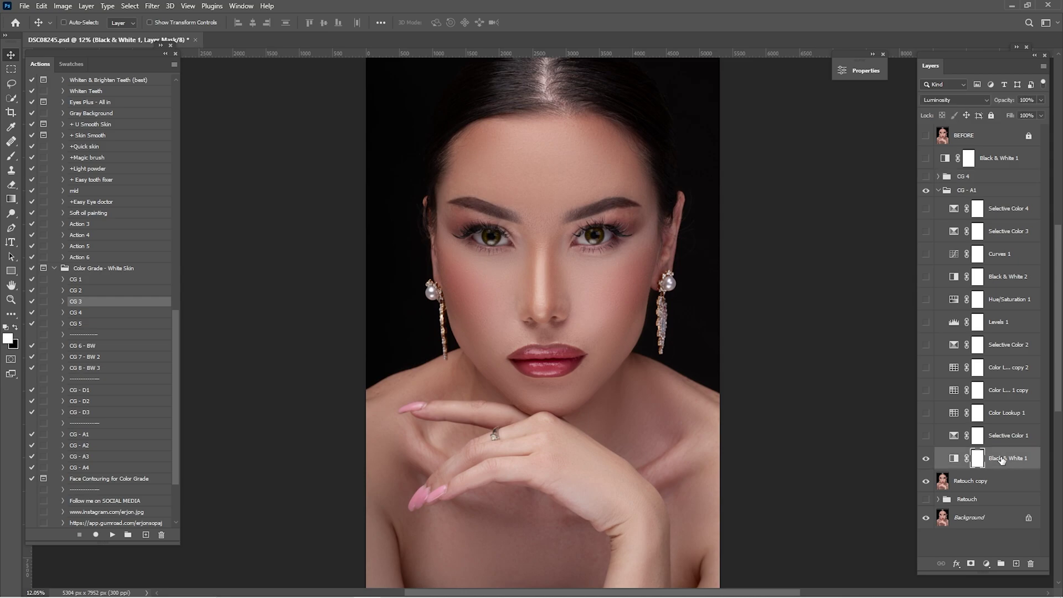
click(926, 436)
click(1004, 436)
click(927, 413)
click(1006, 416)
click(926, 413)
Step: Turn on the remaining CG - A1 layers from Color Lookup 1 copy upward, with Levels 1 at 20% opacity, and collapse the group
drag(926, 390, 926, 367)
click(1004, 390)
click(926, 345)
click(999, 322)
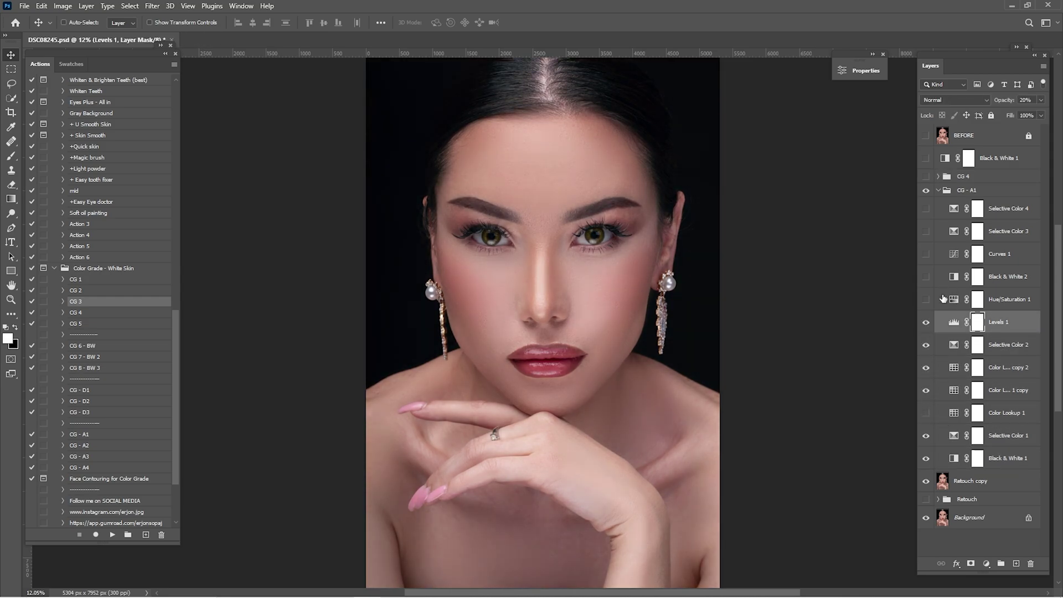
click(997, 254)
click(997, 208)
click(939, 190)
Step: Show the CG 4 group, hide its adjustment layers and re-enable them up to Curves 1, with Curves 1 at 42% opacity
click(926, 176)
click(939, 176)
drag(926, 195, 926, 308)
click(926, 308)
click(978, 285)
click(926, 285)
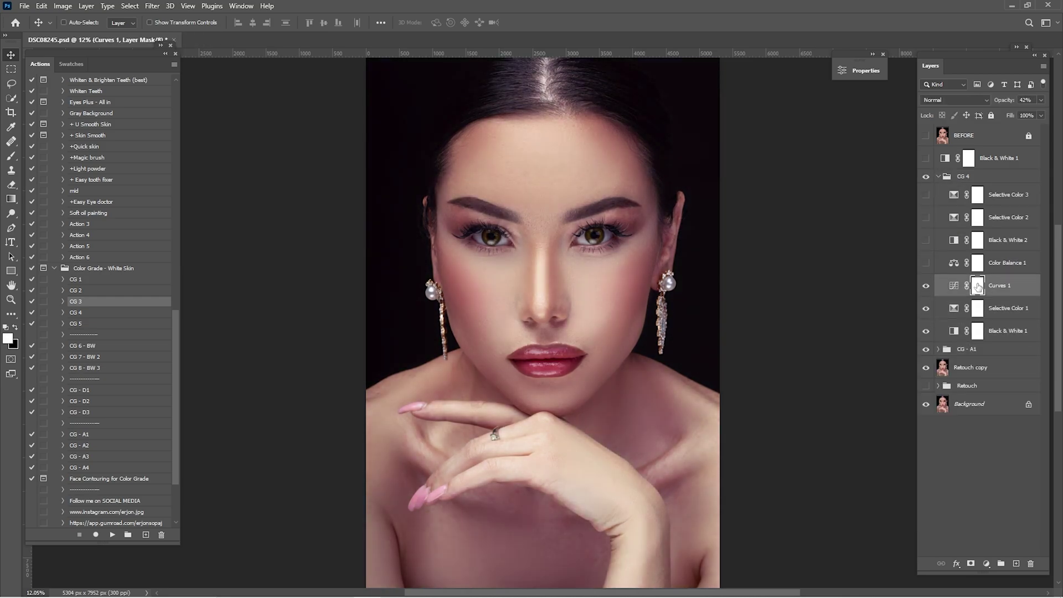
Step: Turn on Color Balance 1, Black & White 2, Selective Color 2 and Selective Color 3 in CG 4, and collapse the group
click(926, 263)
click(926, 240)
click(926, 218)
click(926, 194)
click(938, 176)
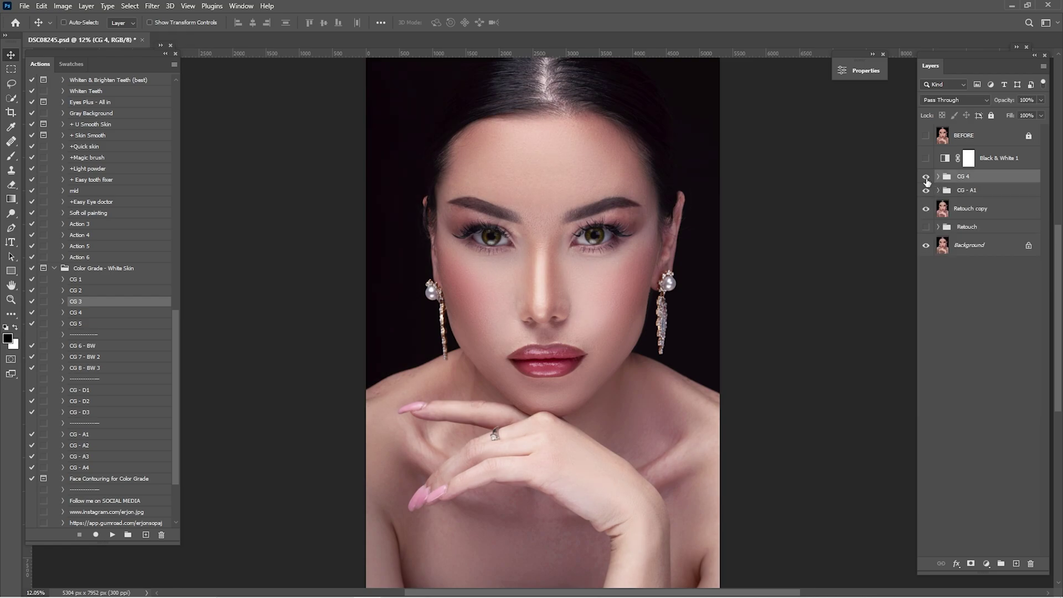
Step: Compare the portrait with and without the CG 4 grade
click(926, 177)
click(926, 177)
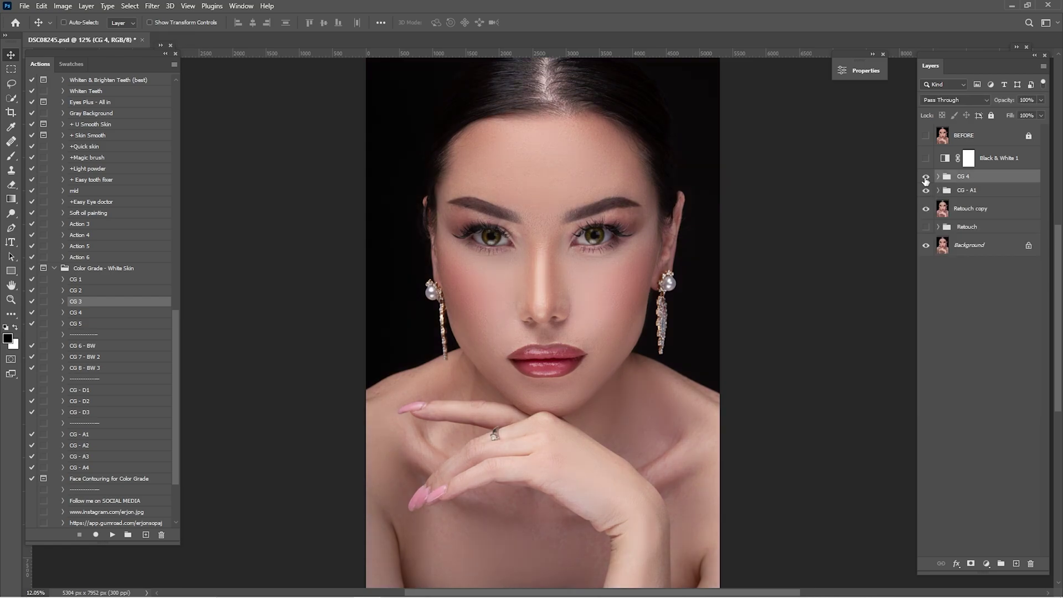
click(926, 178)
click(925, 178)
Step: Add a Color Balance adjustment above CG 4 and set its Highlights to Cyan-Red +12 and Yellow-Blue -15
click(986, 563)
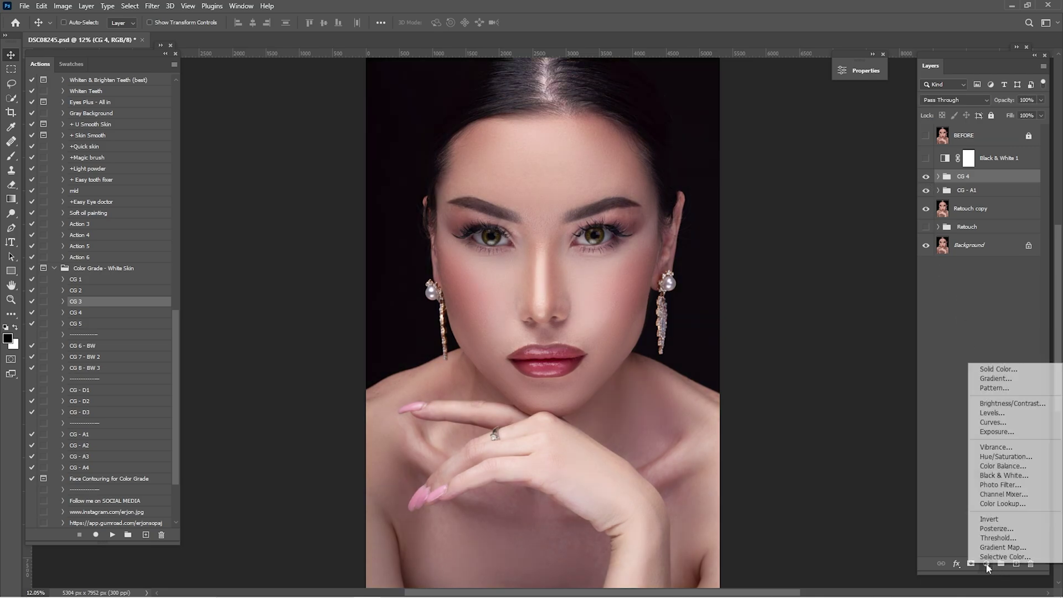
click(1011, 467)
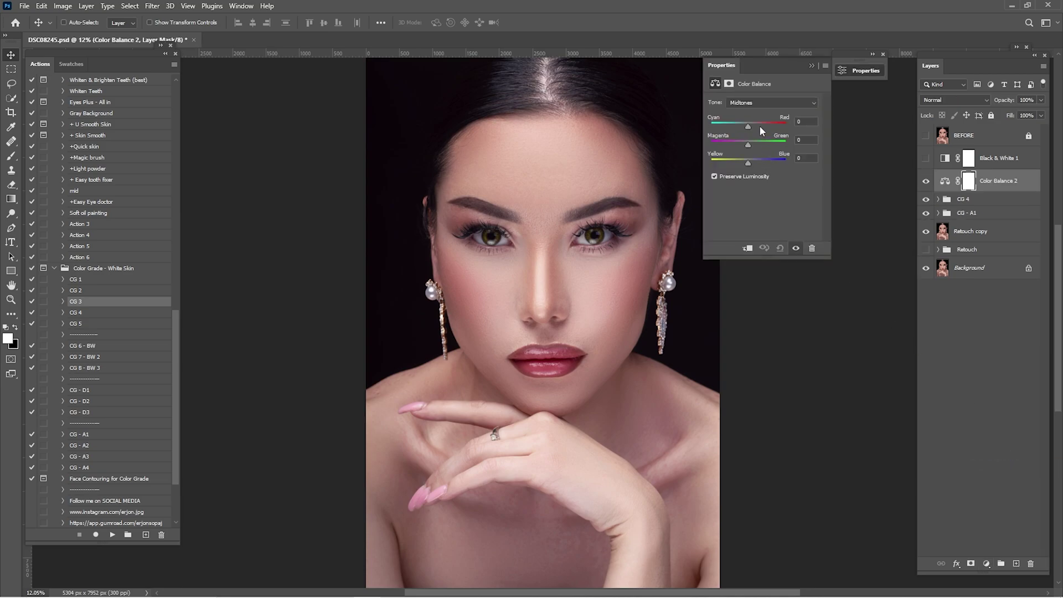
click(760, 103)
click(745, 128)
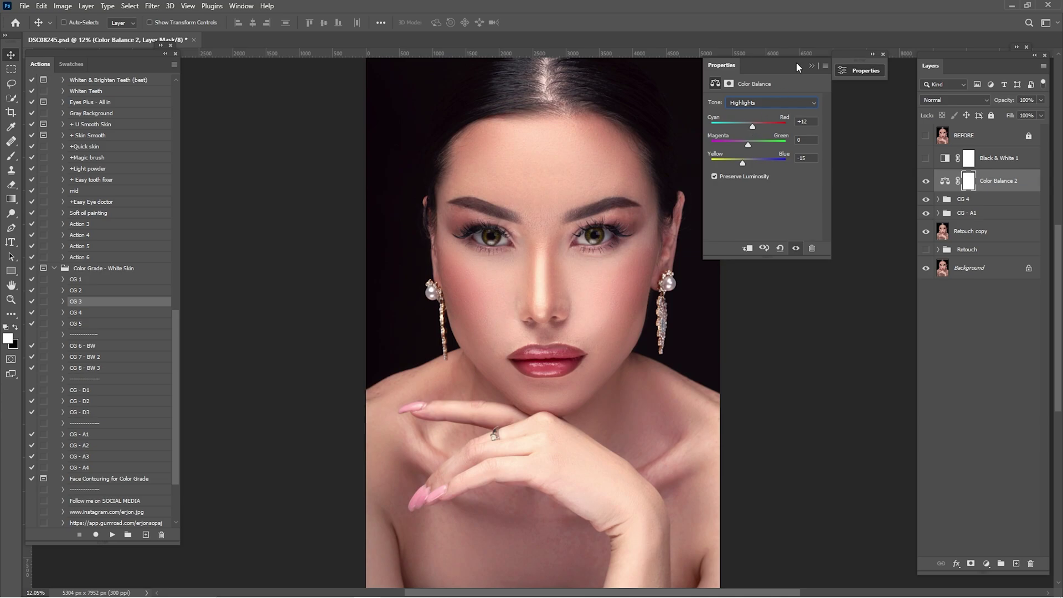
click(859, 71)
Step: Compare the portrait with and without the highlights Color Balance and set that layer's opacity to 20%
click(927, 182)
click(927, 181)
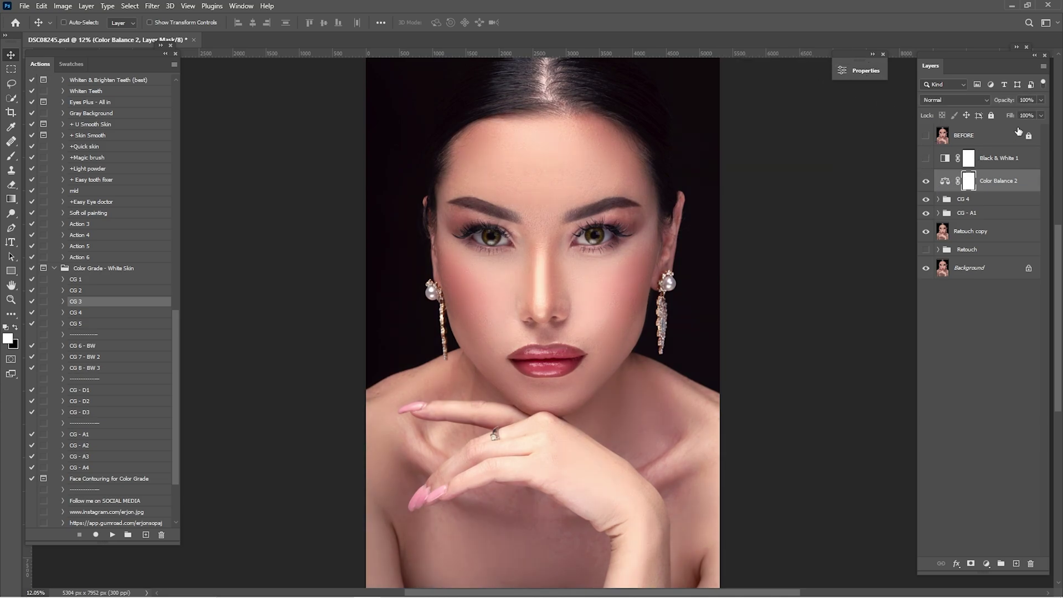
key(2)
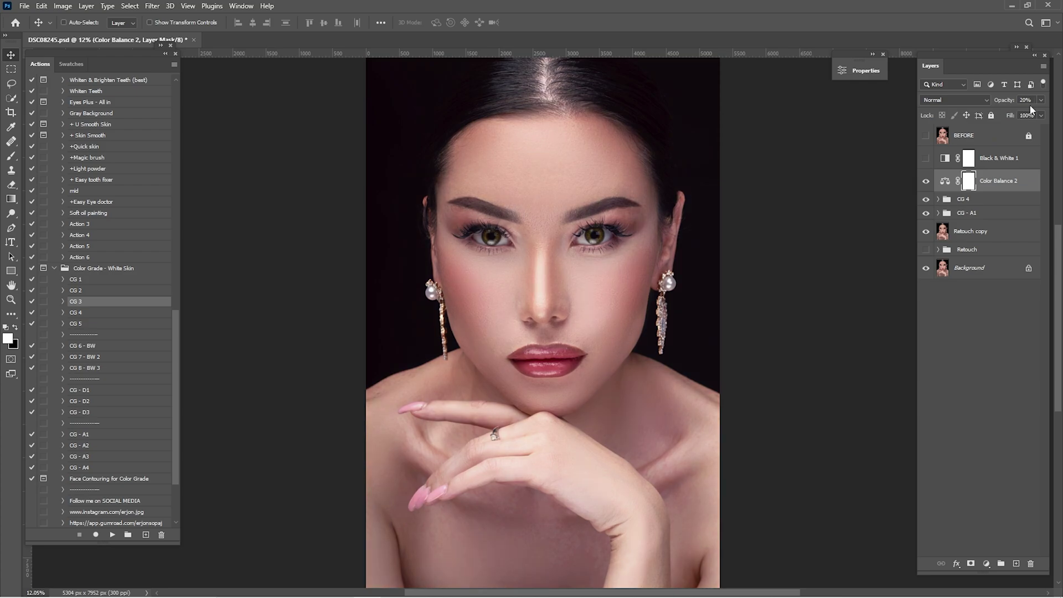
Step: Add another Color Balance adjustment with Midtones at Cyan-Red +9, Magenta-Green +6 and Yellow-Blue -10, and set the layer's opacity to 10%
click(987, 563)
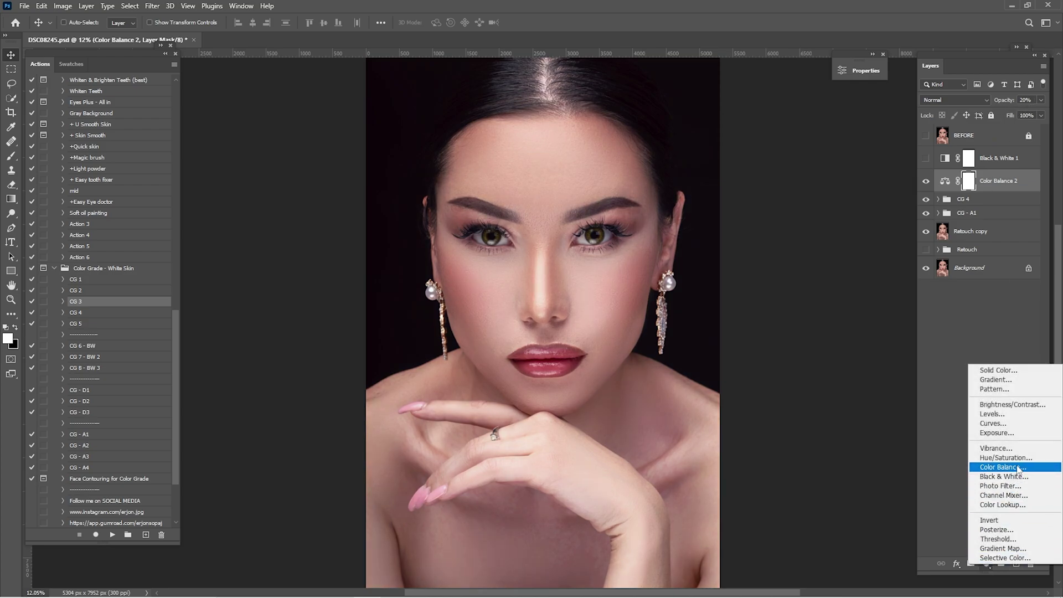
click(1018, 468)
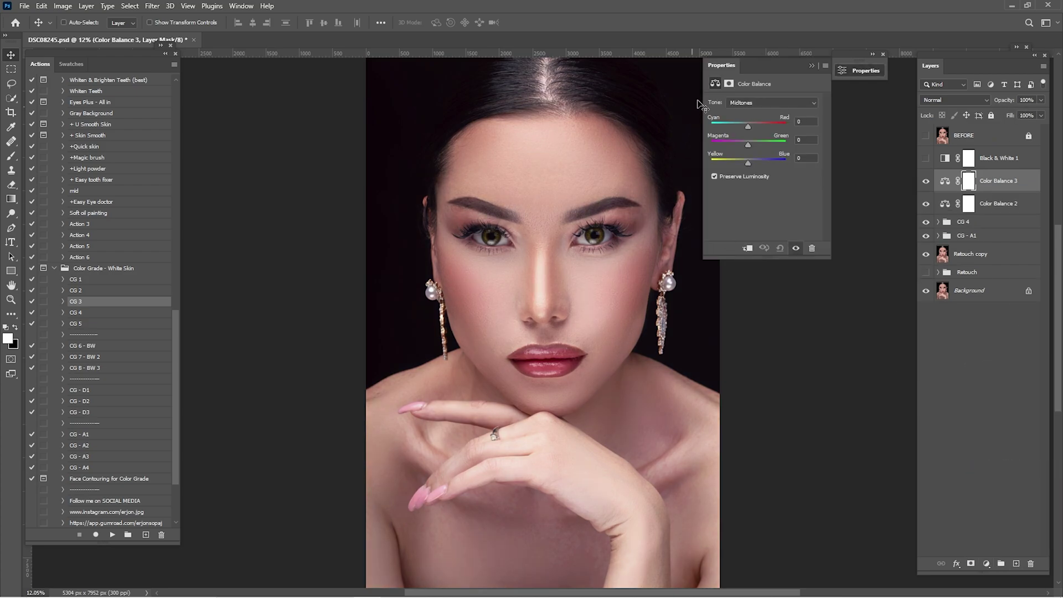
click(768, 103)
click(753, 118)
drag(748, 127, 744, 160)
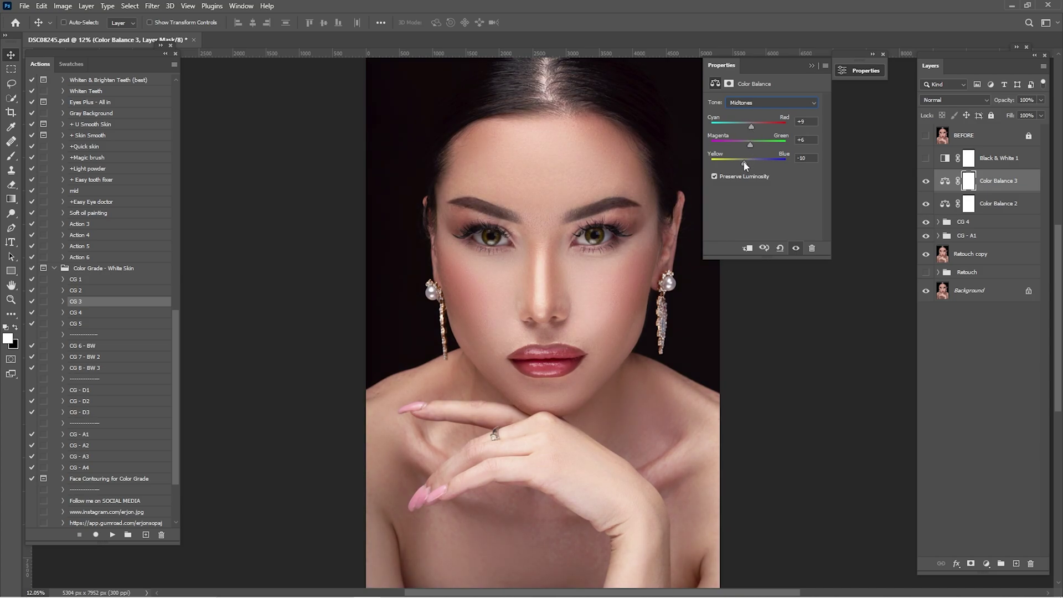
click(812, 66)
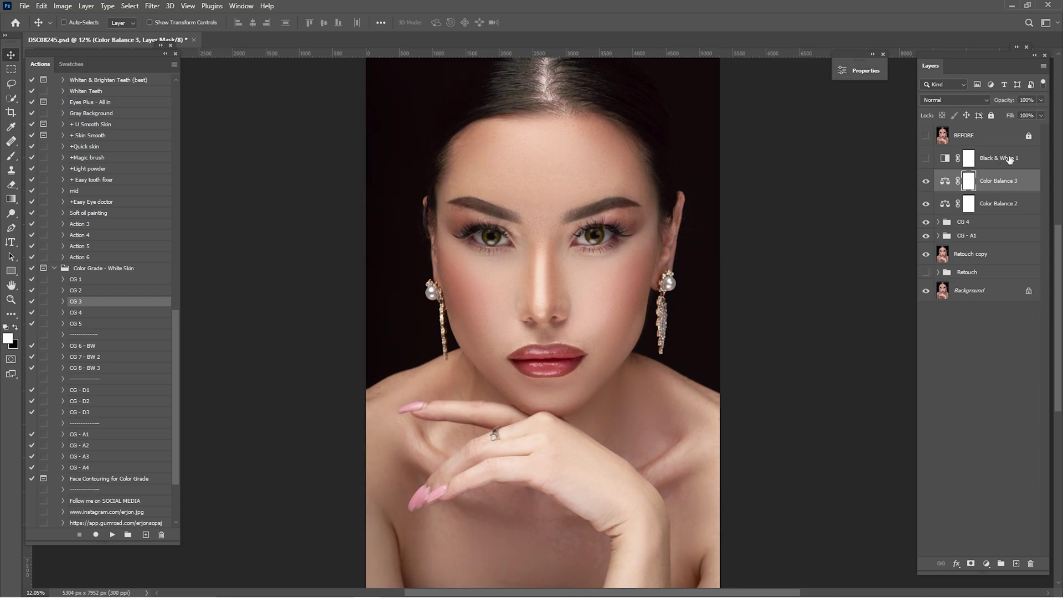
key(1)
Step: Add a third Color Balance adjustment, set its Shadows to Cyan-Red -4 and Yellow-Blue +9, adjust Magenta-Green, and lower the layer's opacity to 20%
click(989, 567)
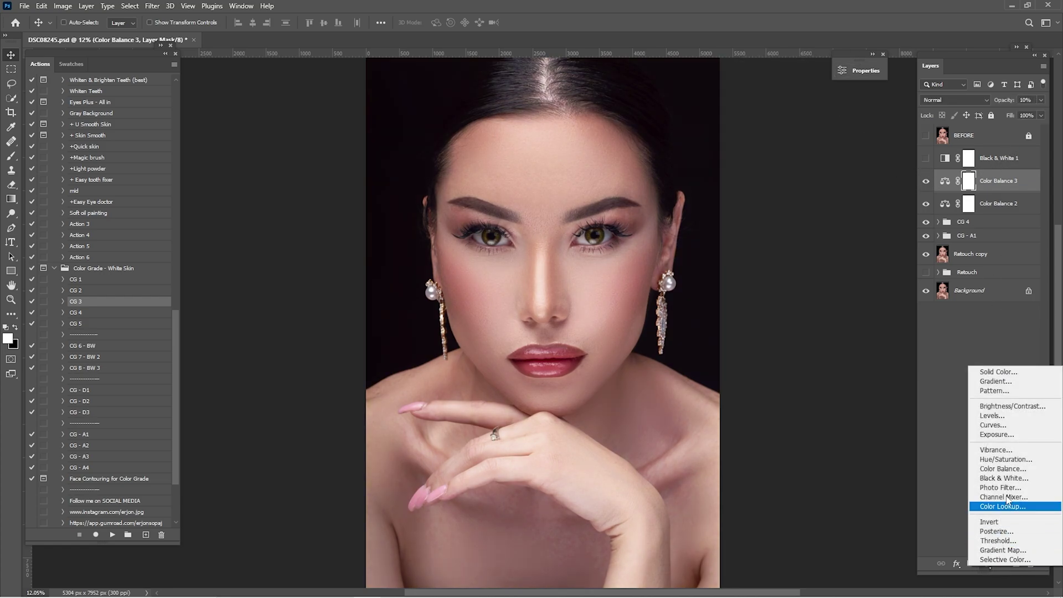
click(1017, 469)
click(771, 102)
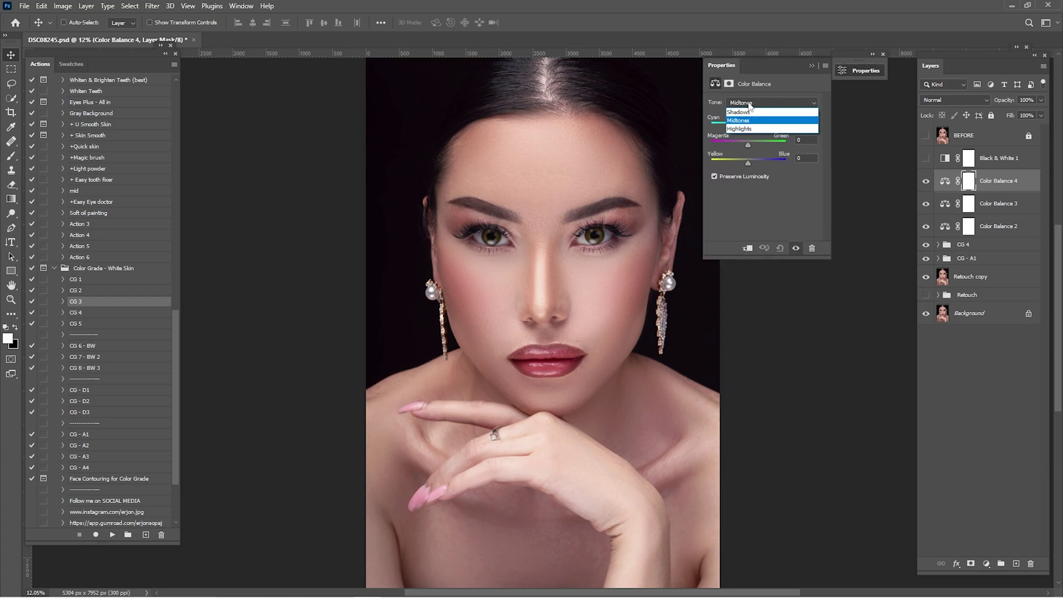
click(752, 112)
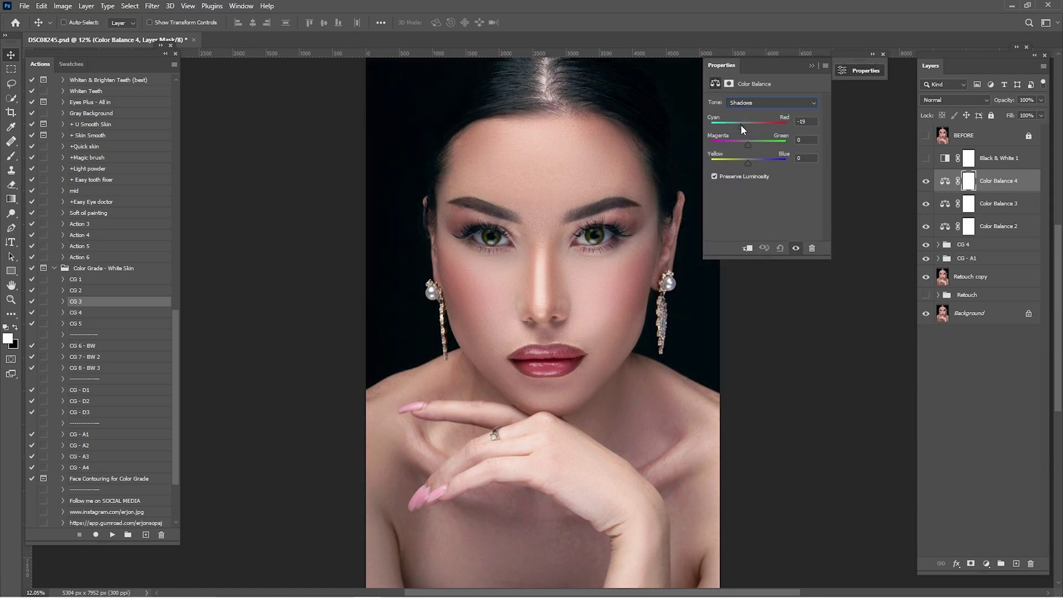
drag(741, 124, 749, 124)
drag(750, 162, 753, 165)
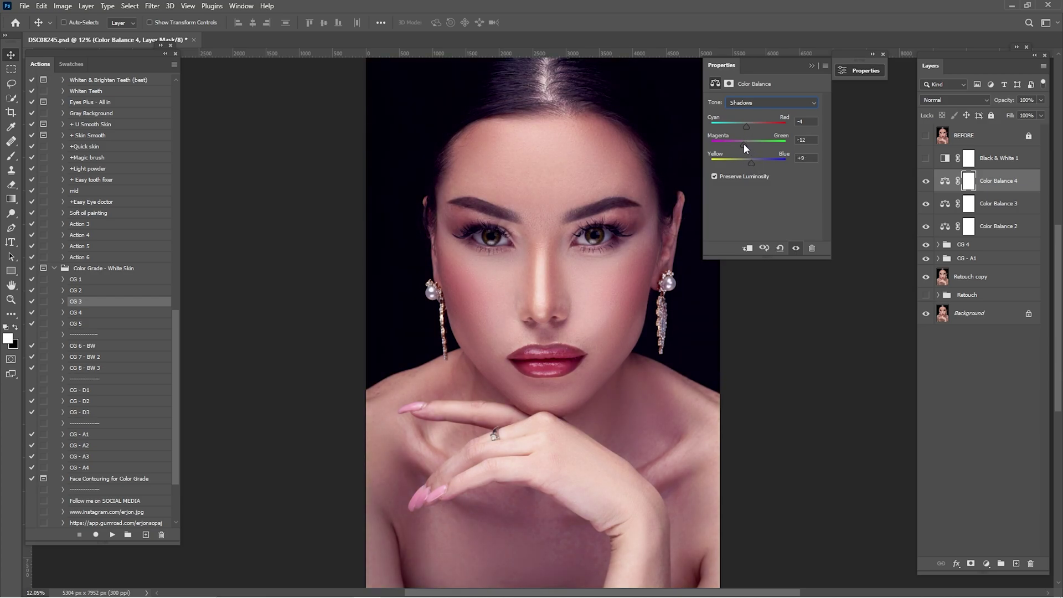
drag(743, 144, 753, 144)
click(813, 66)
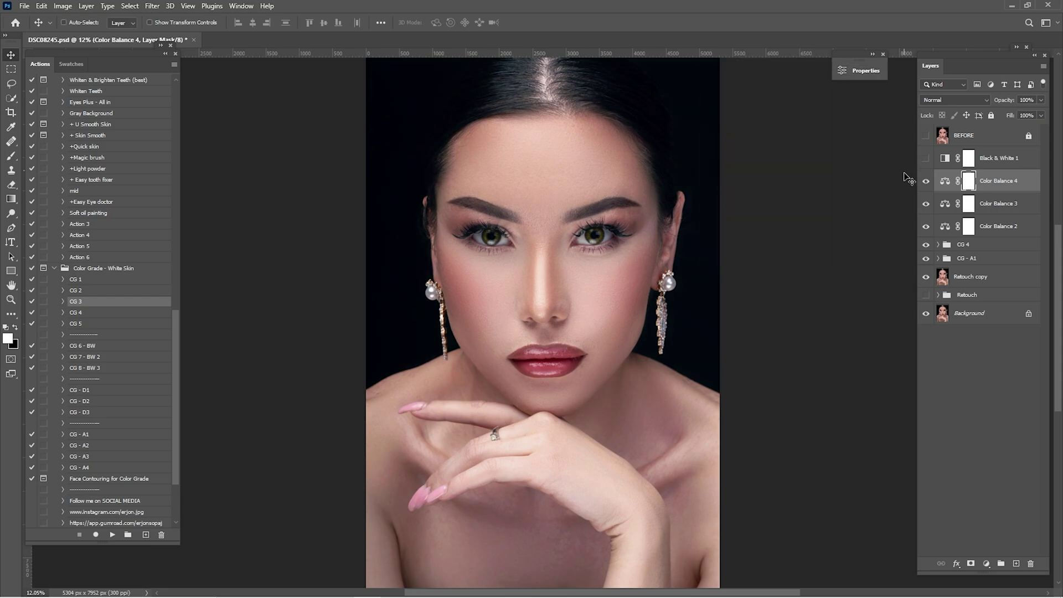
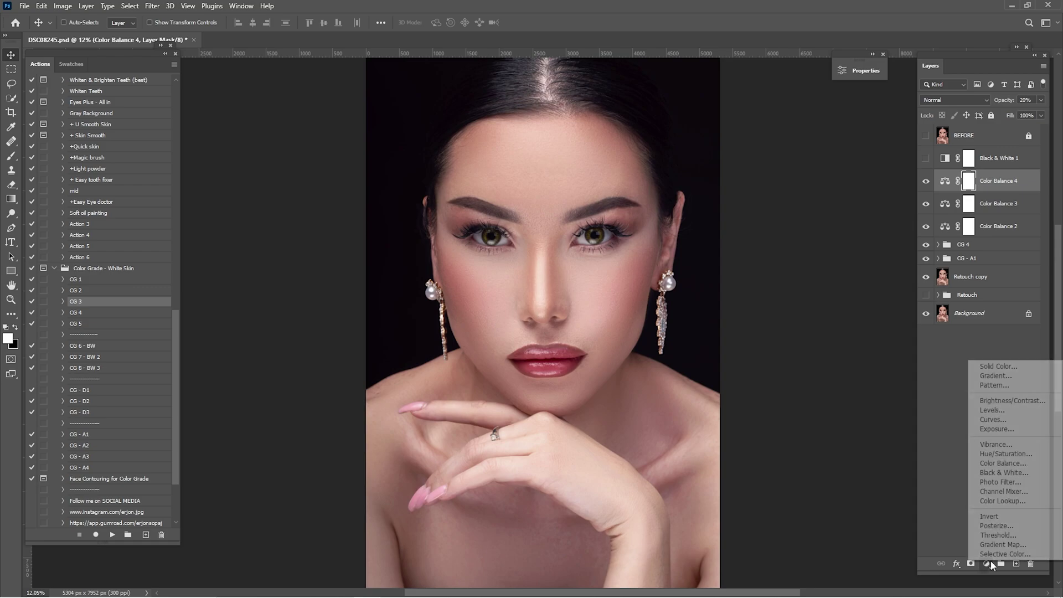
Step: Add a Selective Color adjustment, tune the color amounts of the Blacks with Black at 0%, and set the layer's opacity to 50%
click(1004, 555)
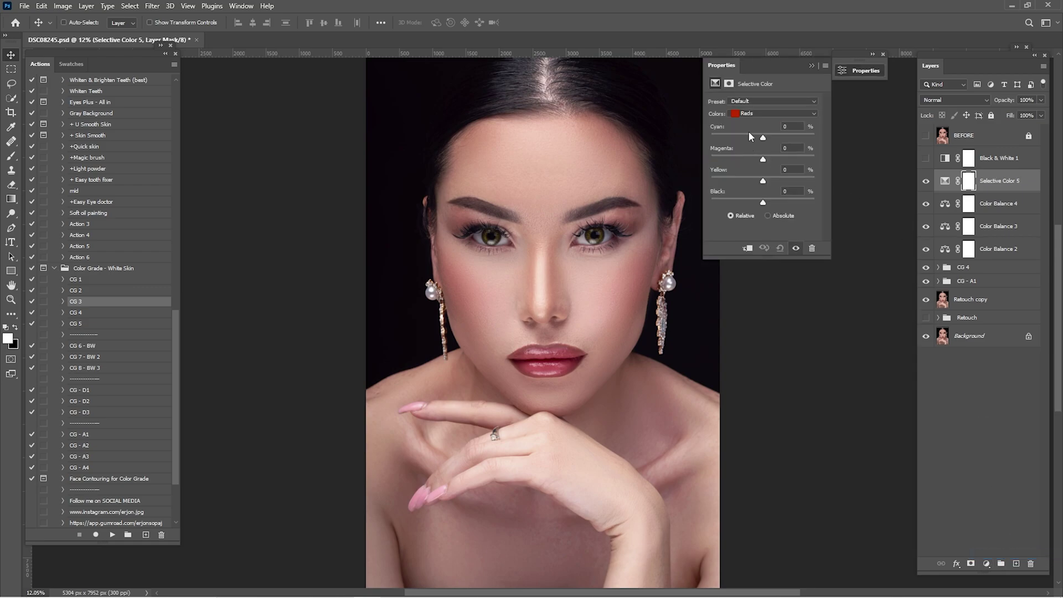
click(754, 114)
click(760, 193)
drag(763, 204, 734, 219)
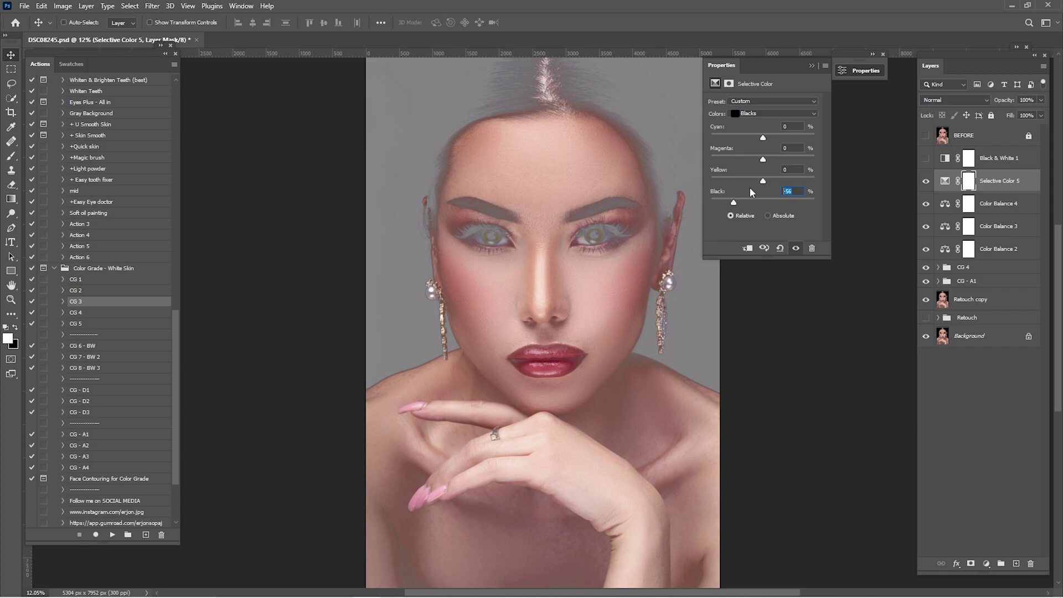
text(0)
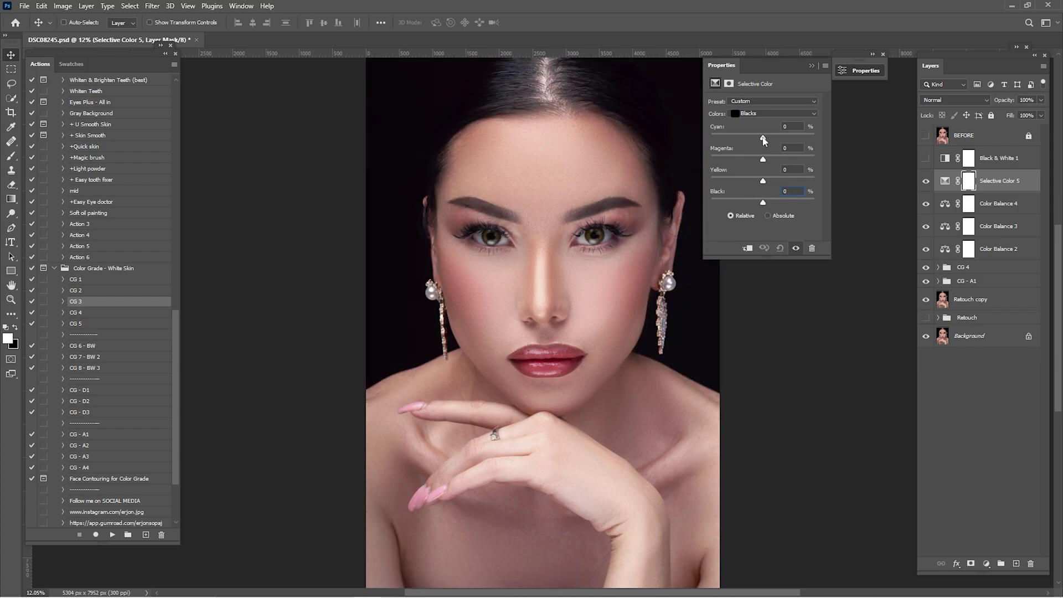
drag(762, 140, 763, 187)
click(811, 67)
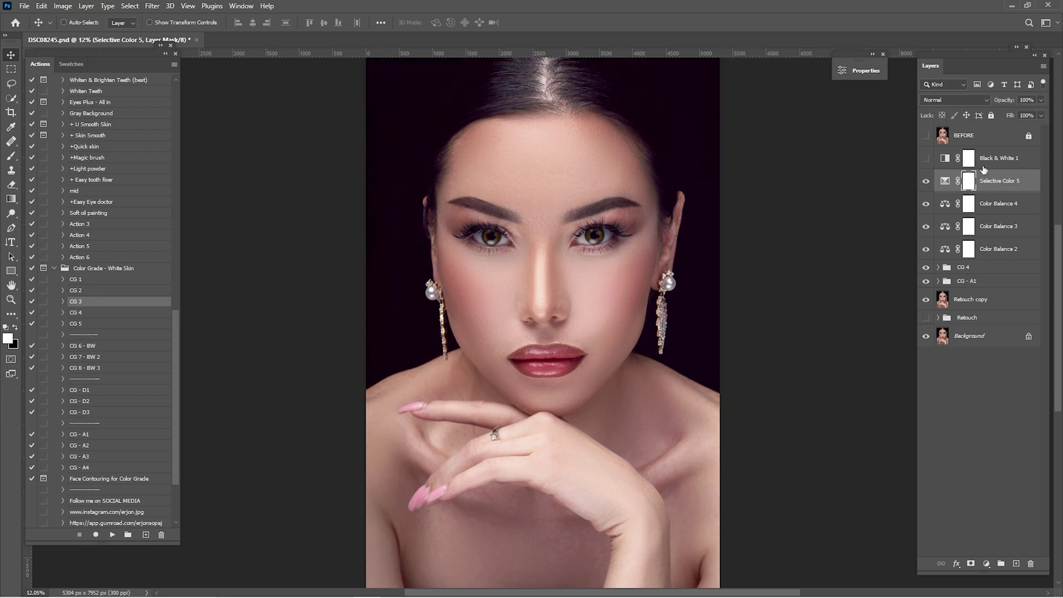
key(5)
Step: Add a Black & White adjustment above Selective Color 5 and set its blend mode to Luminosity
click(988, 565)
click(1004, 477)
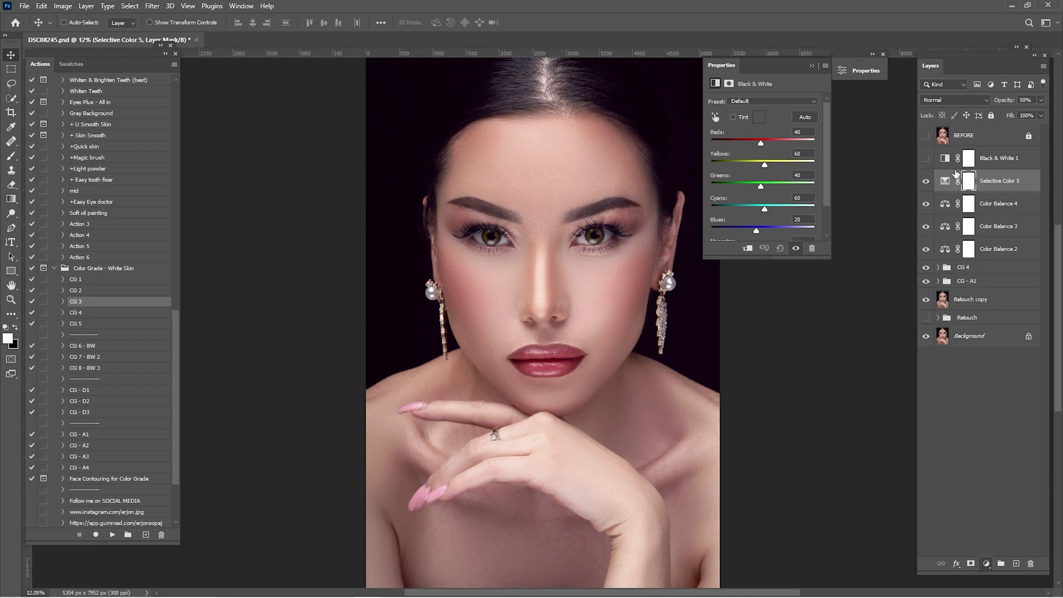
click(947, 100)
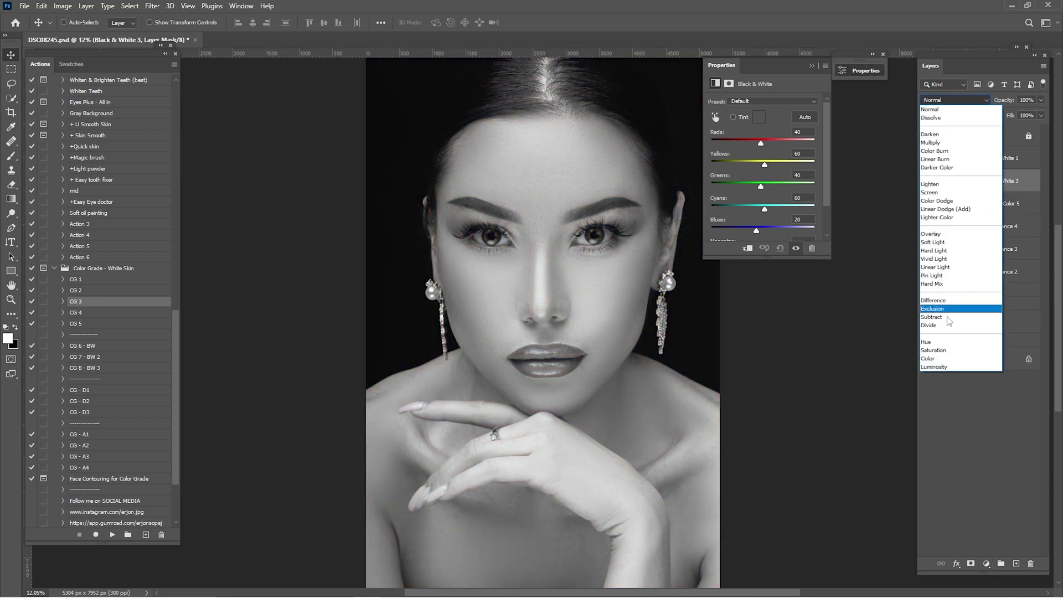
click(939, 369)
Step: Set the new Black & White adjustment's Reds to 22 and Yellows to about 57
drag(761, 68, 824, 84)
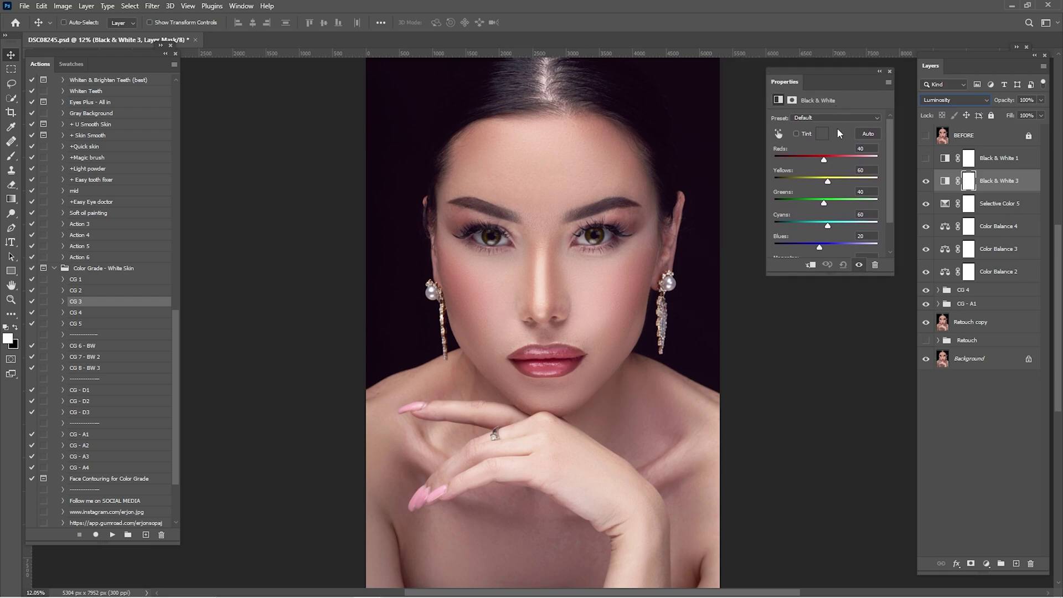
drag(825, 161, 821, 163)
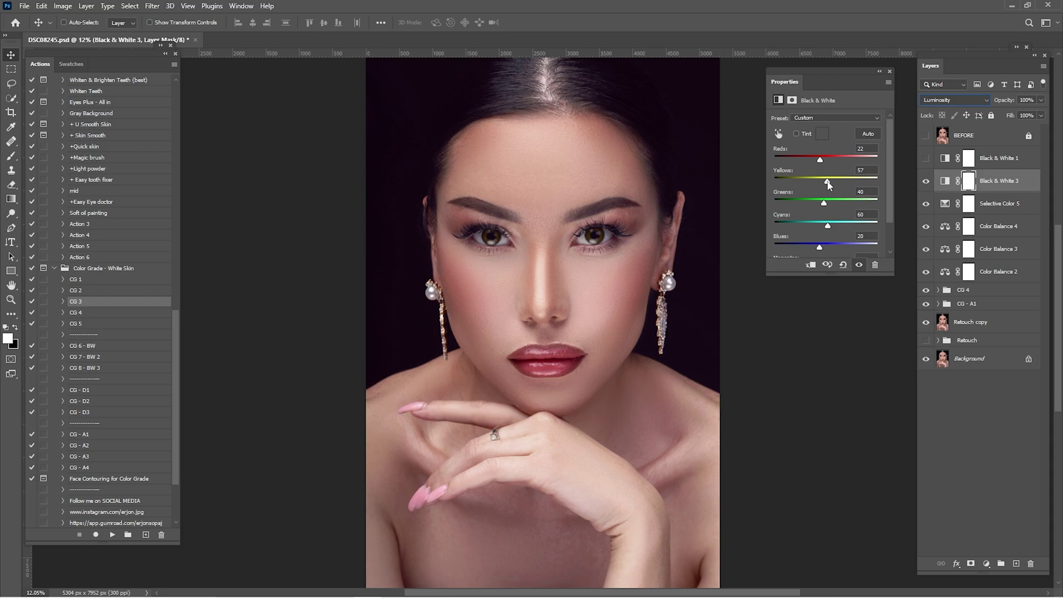
drag(830, 185, 827, 185)
click(878, 73)
Step: Compare the portrait with and without the Black & White 3 adjustment
click(922, 182)
click(922, 181)
click(922, 182)
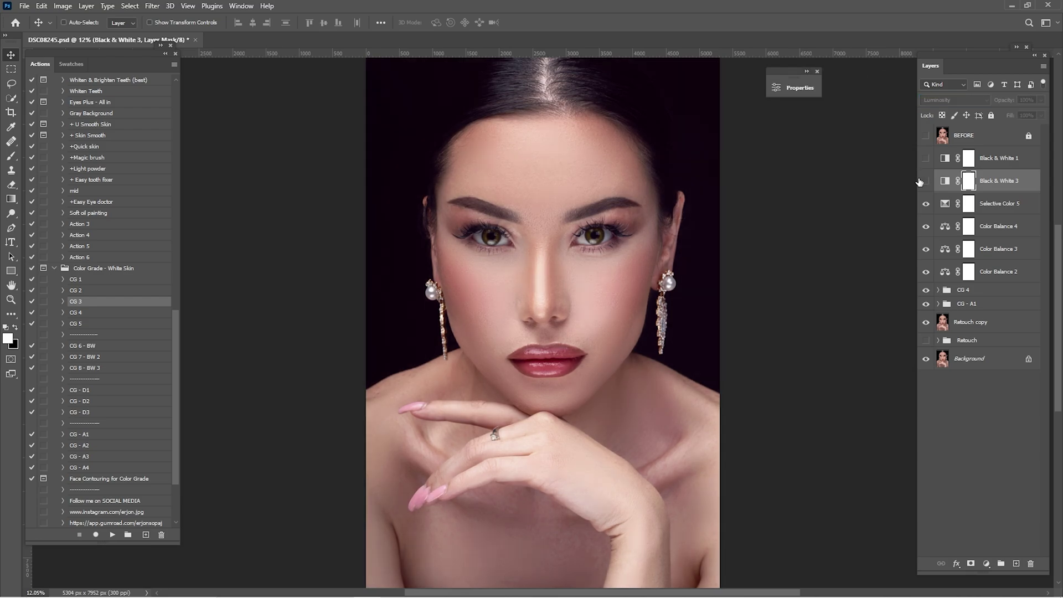
click(920, 182)
click(920, 182)
click(920, 182)
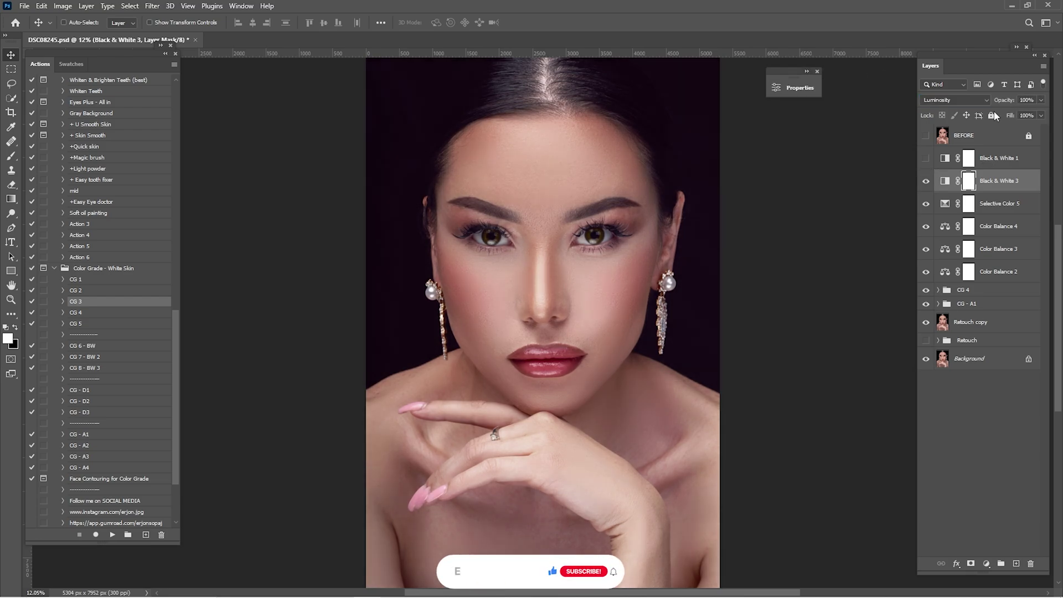
Step: Set the Black & White 3 layer's opacity to 35% and compare the graded portrait with the Retouch copy alone
click(1001, 98)
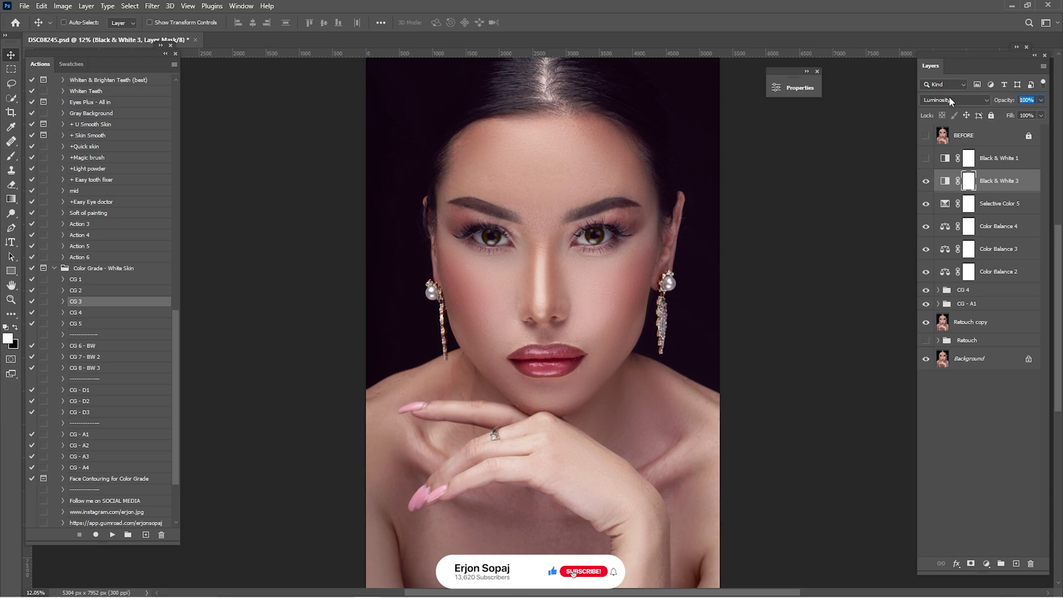
text(35)
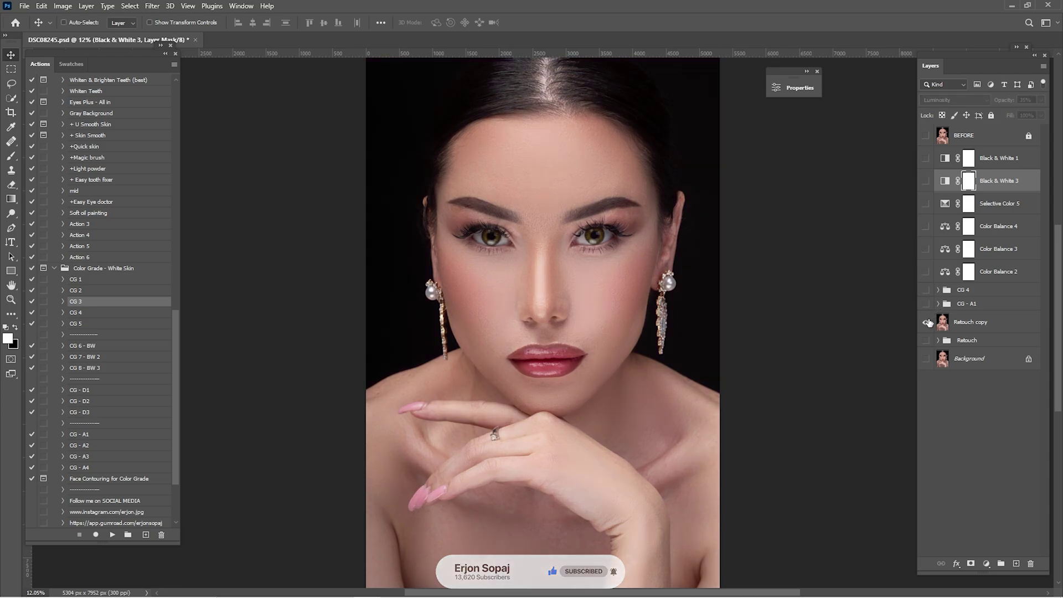
click(927, 322)
click(927, 323)
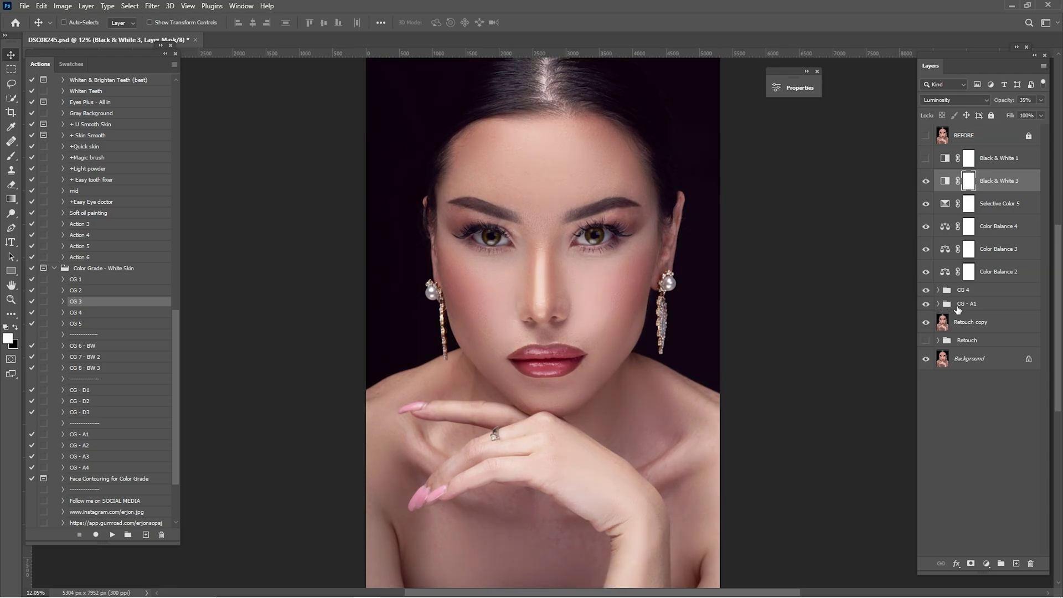
Step: Duplicate the Retouch copy layer and group the duplicate with all grading layers up to Black & White 3 as "Color Grade"
mouse_move(976, 321)
mouse_down()
mouse_move(997, 535)
mouse_move(1018, 564)
mouse_up()
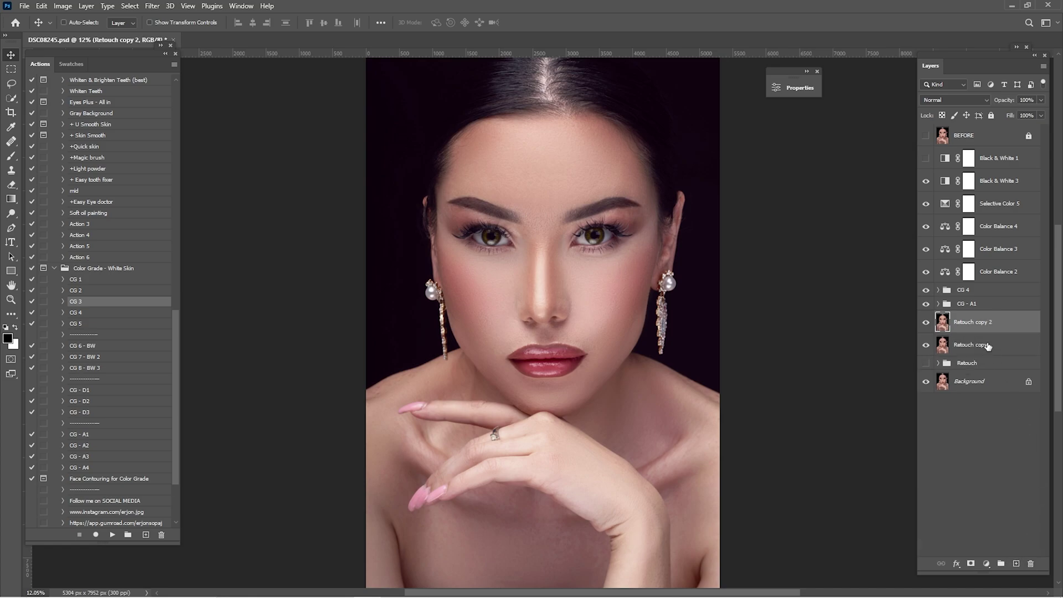
shift+click(992, 186)
right_click(992, 188)
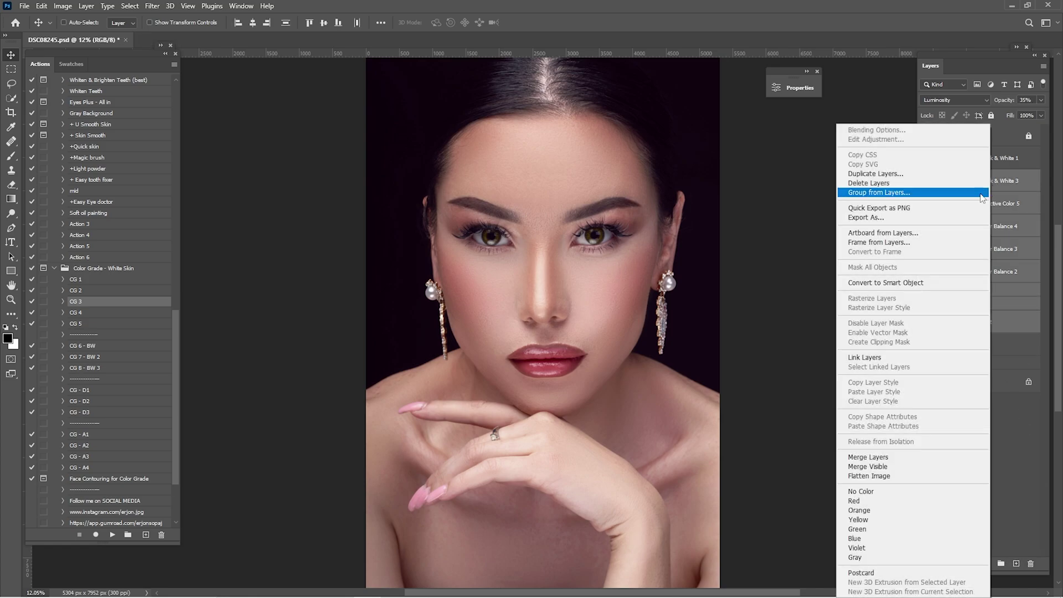
click(892, 192)
text(C)
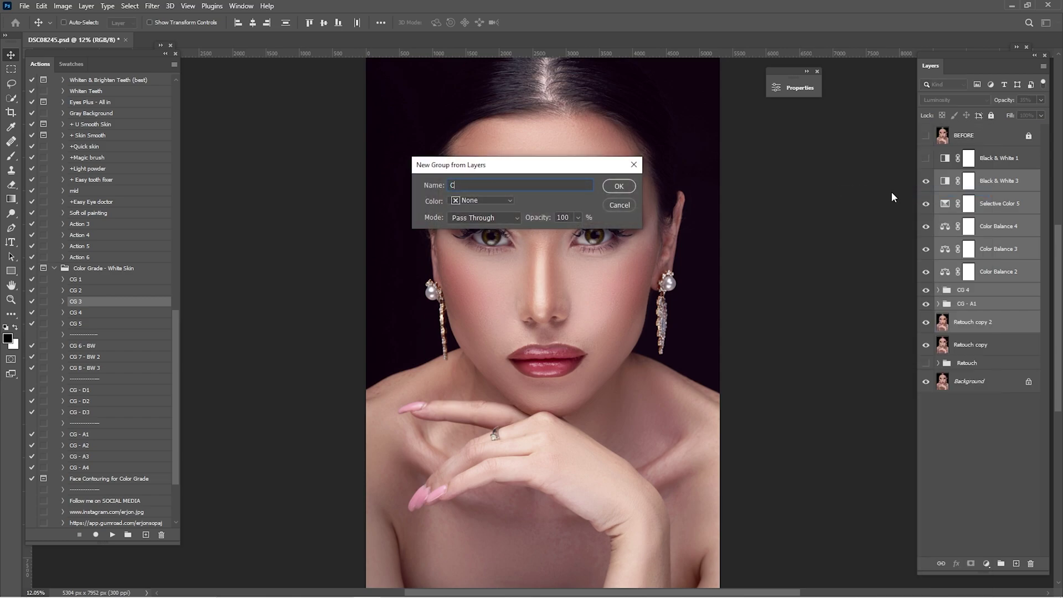
text(Olor Grade)
key(Return)
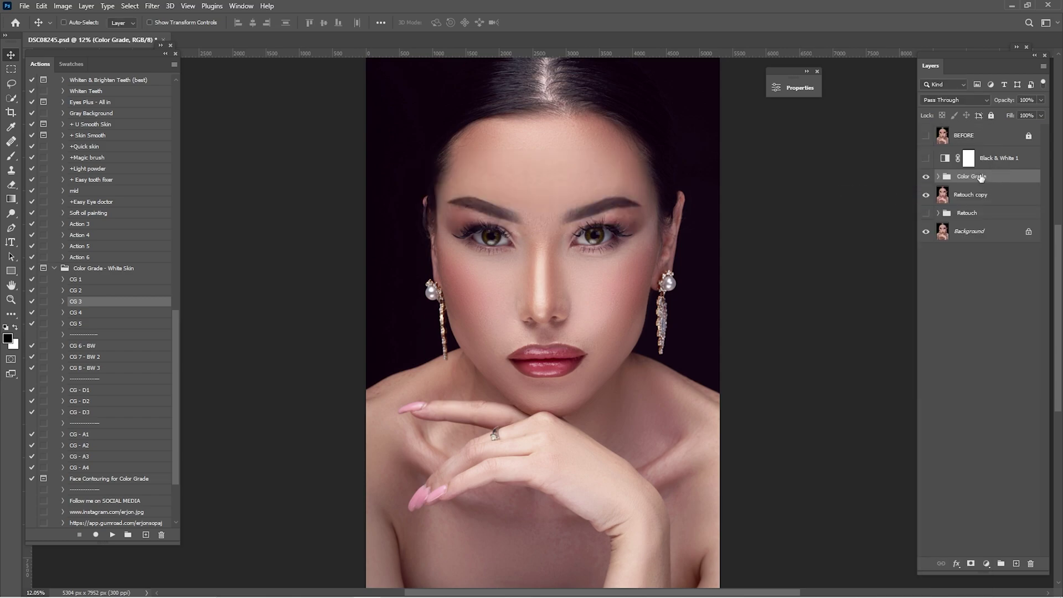
Step: Duplicate the Color Grade group, hide the original and merge the copy into a single layer
drag(980, 177, 1017, 562)
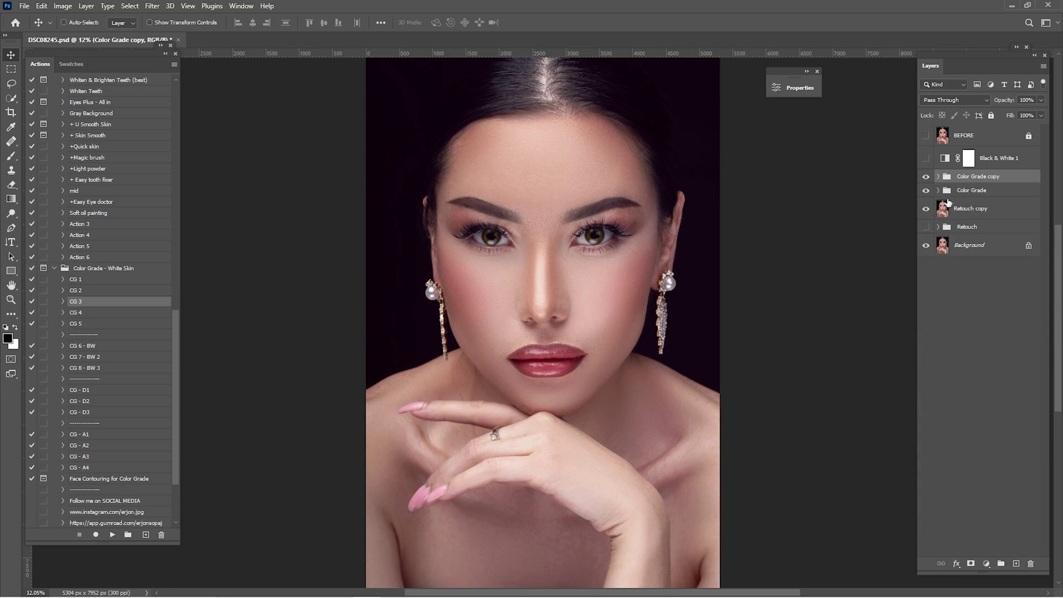
right_click(962, 179)
click(905, 510)
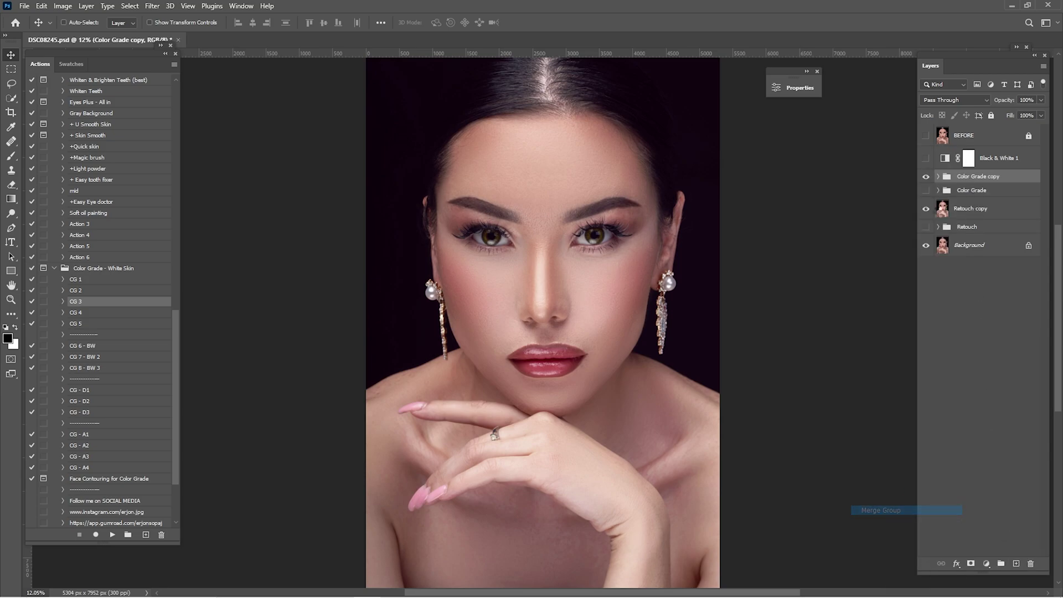
key(ctrl+e)
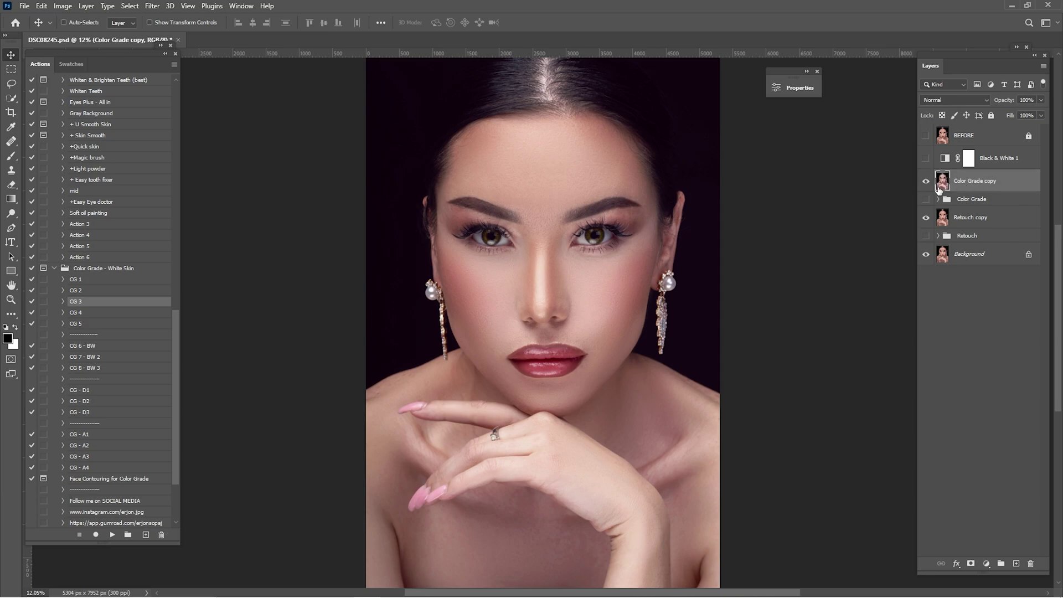
Step: Compare the portrait with and without the merged Color Grade copy layer
click(926, 181)
click(926, 182)
click(926, 182)
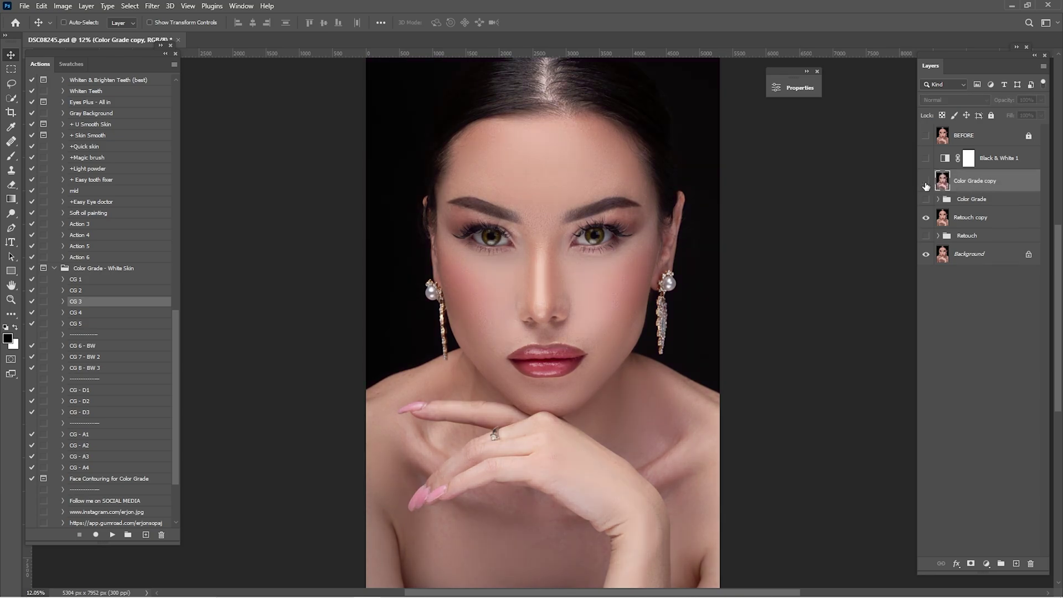
click(926, 181)
click(926, 182)
click(926, 183)
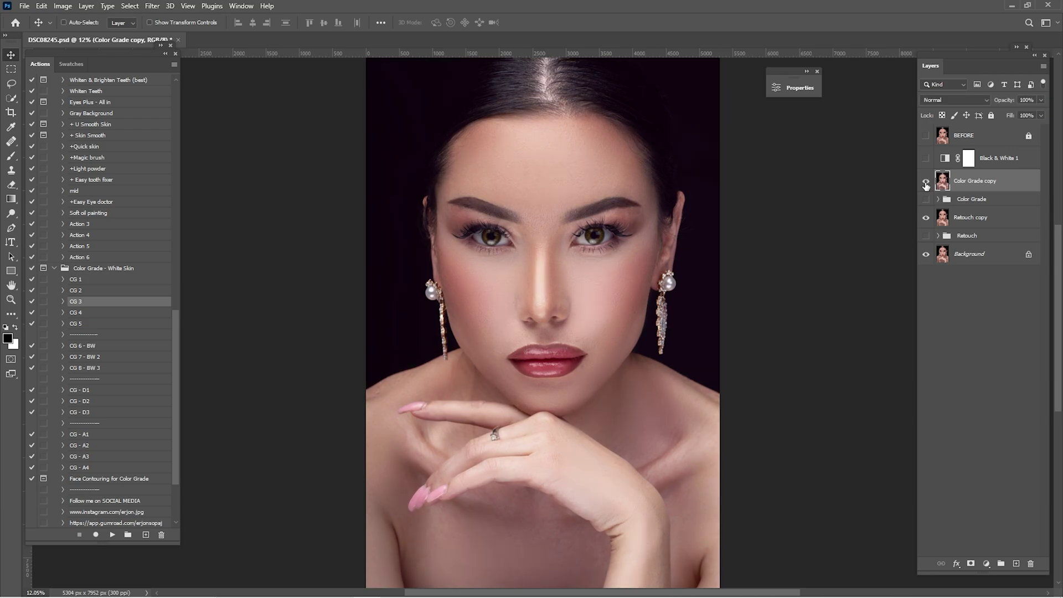
click(926, 183)
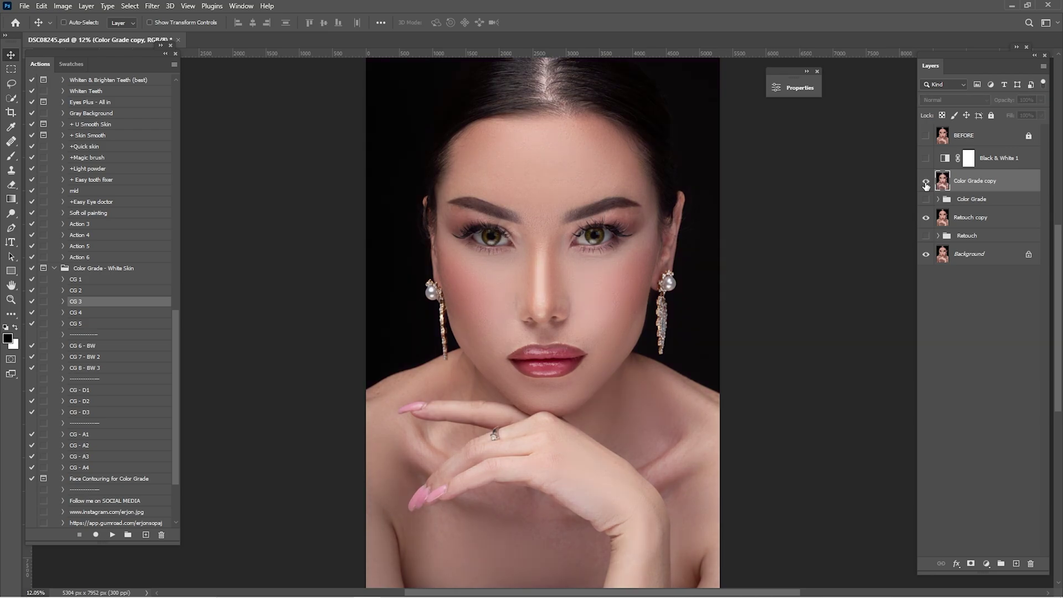
click(926, 183)
Step: Set the Color Grade copy layer's opacity to 77% and check its effect on the portrait
drag(1007, 103, 996, 105)
click(926, 182)
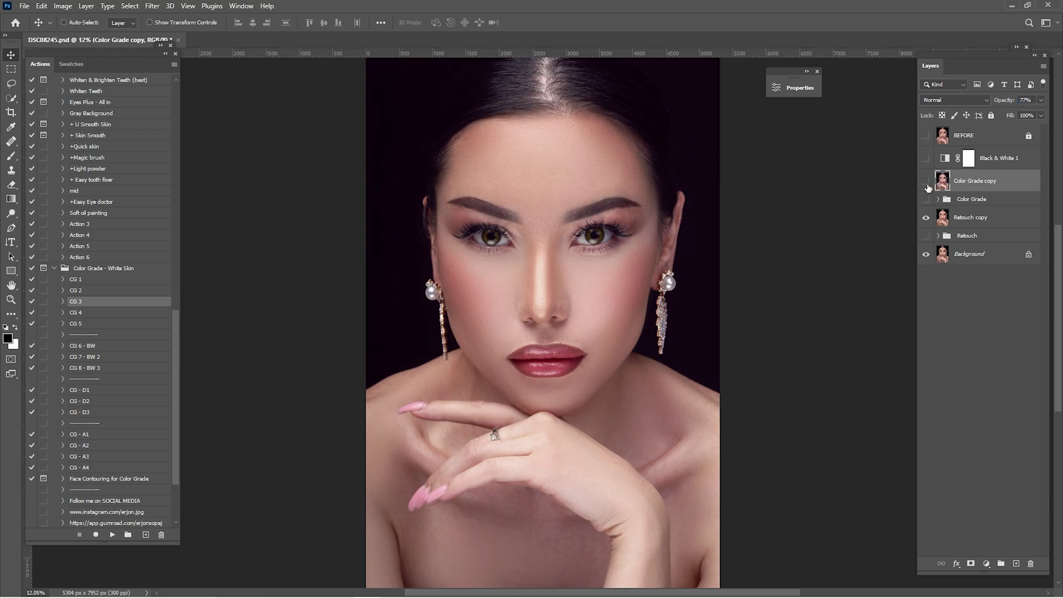
click(927, 181)
Step: Run the Face Contouring for Color Grade action and compare the portrait with and without the Contour layer
click(102, 480)
click(111, 535)
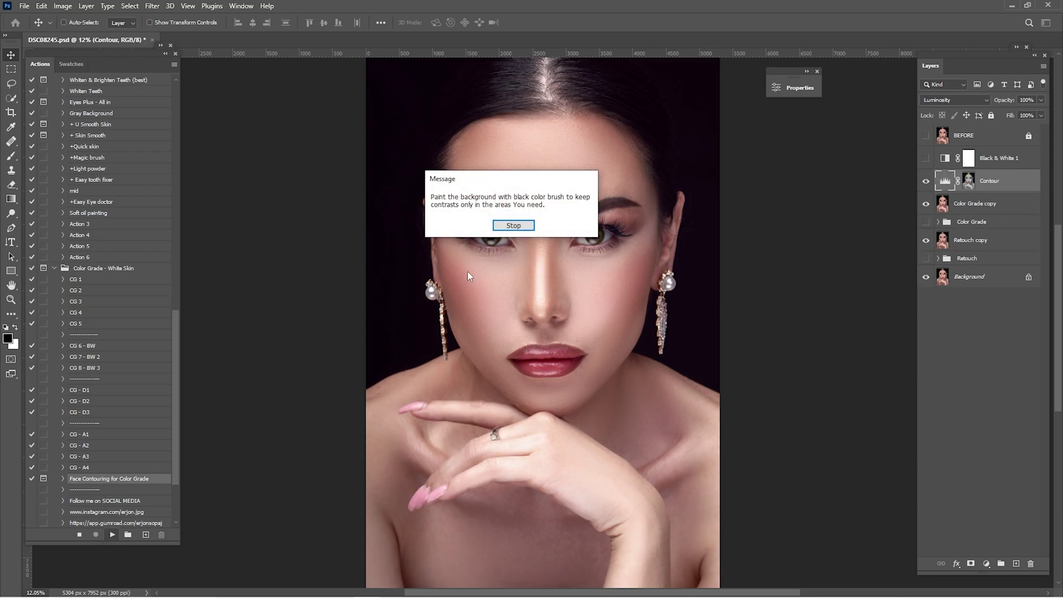
click(512, 227)
click(926, 181)
click(926, 181)
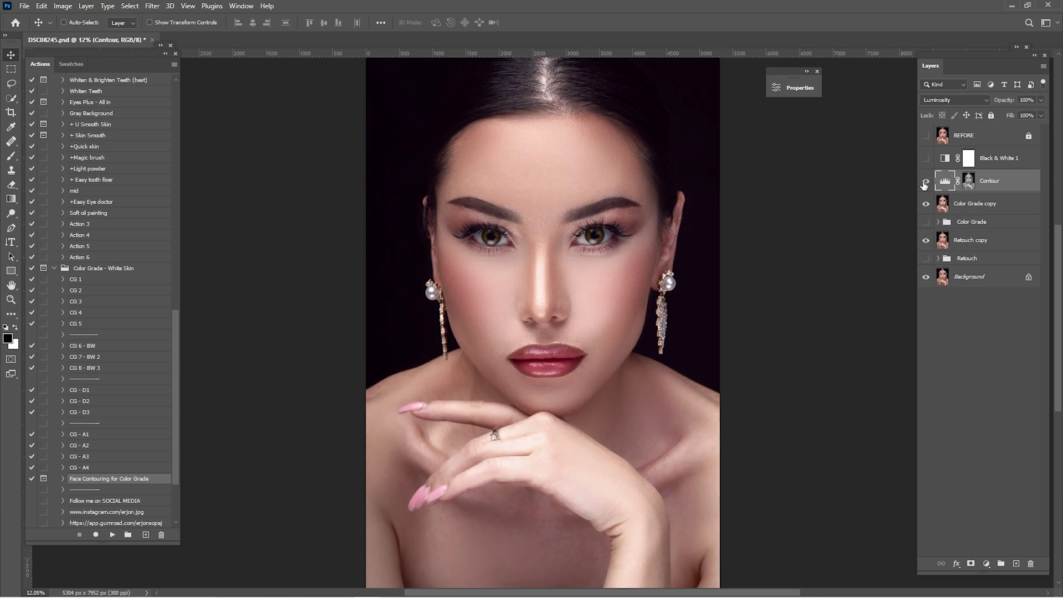
click(927, 181)
click(926, 181)
Step: Set the Contour layer's Levels to a midtone input of 0.83 and a white input of 233
double_click(938, 179)
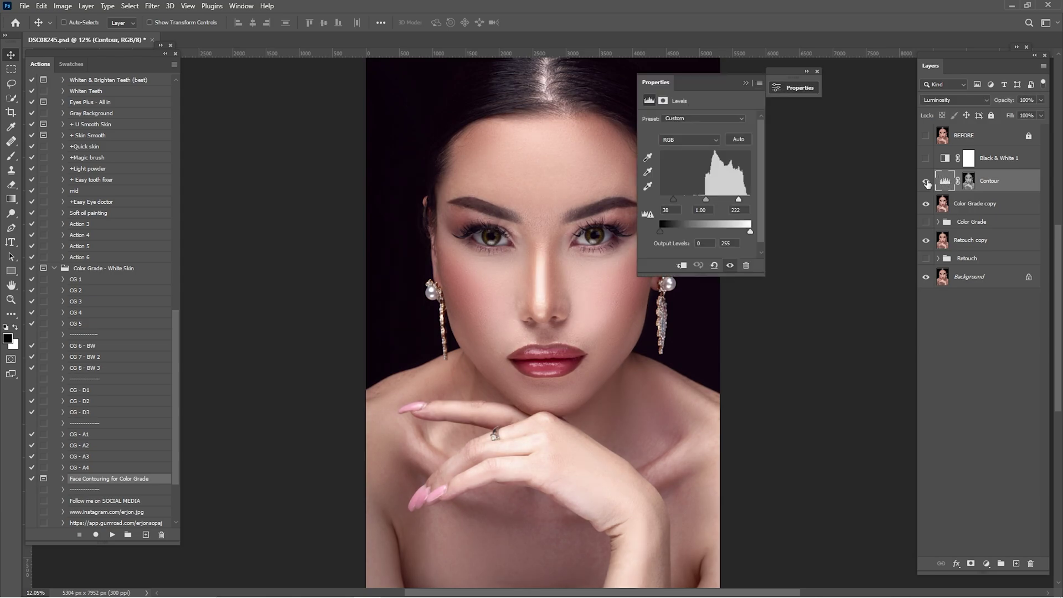
drag(727, 86, 827, 86)
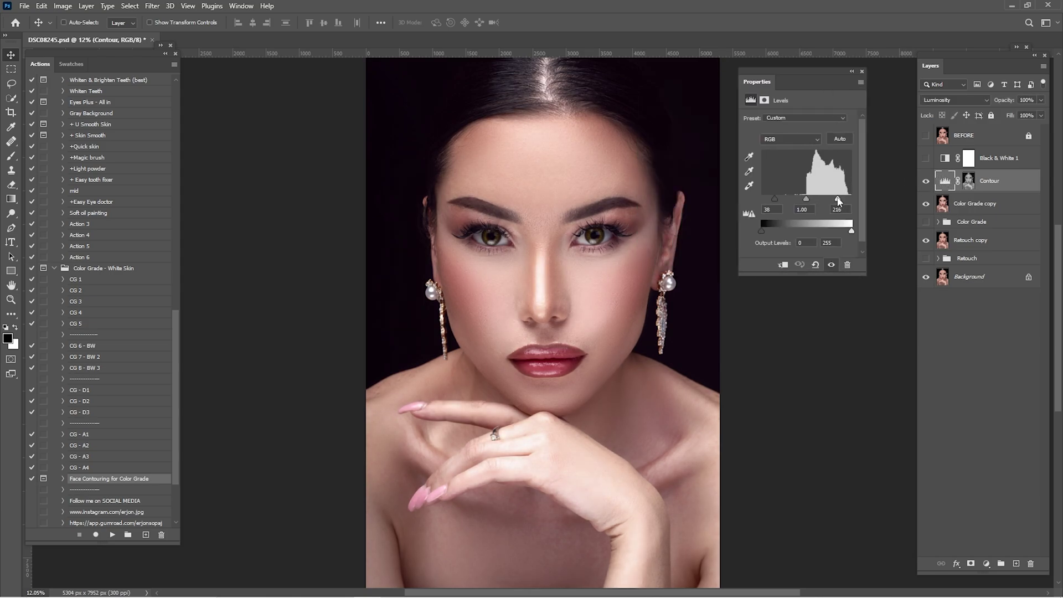
drag(840, 199, 845, 204)
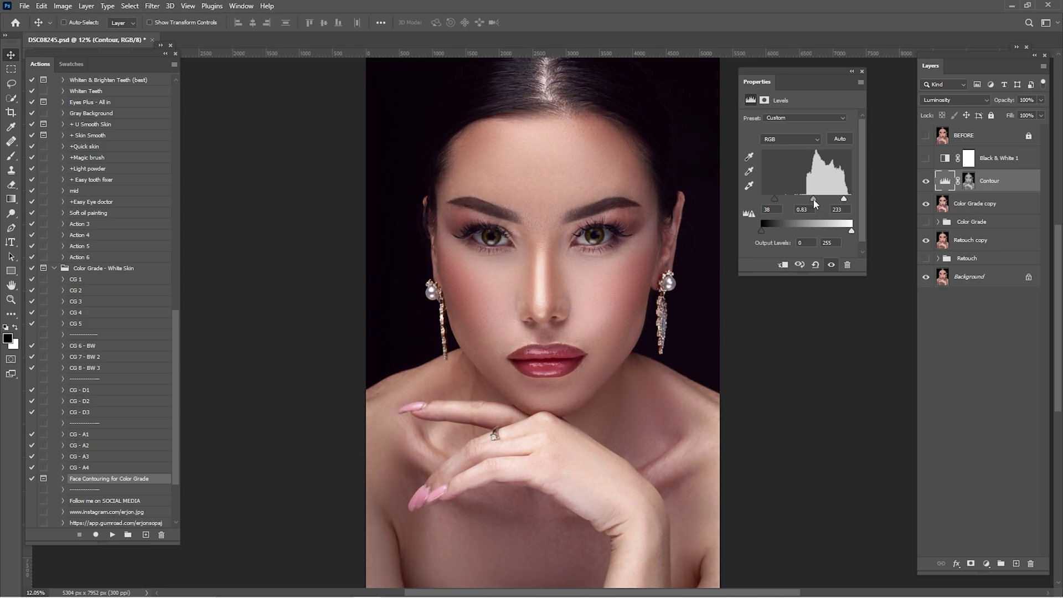
click(853, 71)
Step: Check the Contour layer's effect on the portrait and set its opacity to 35%
click(926, 181)
click(925, 181)
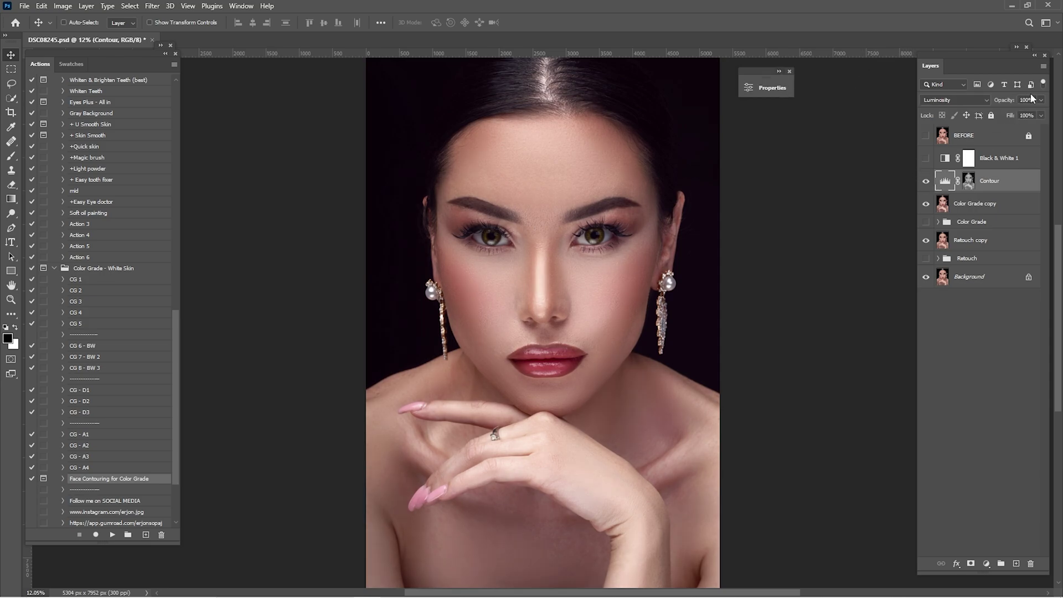
text(35)
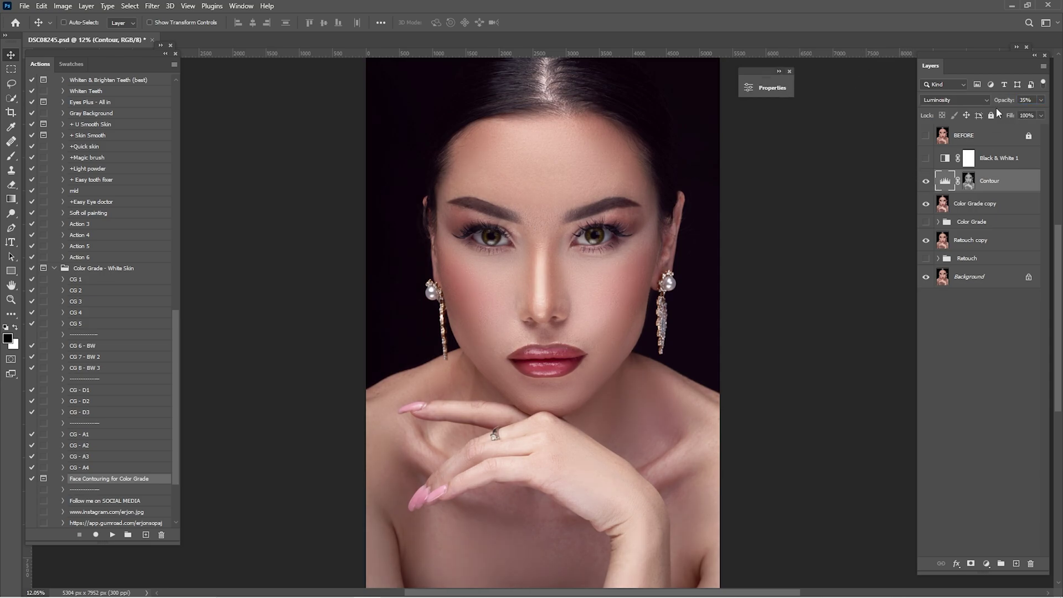
Step: Compare the finished portrait with the BEFORE layer, first in full view and also closer on the face
click(926, 136)
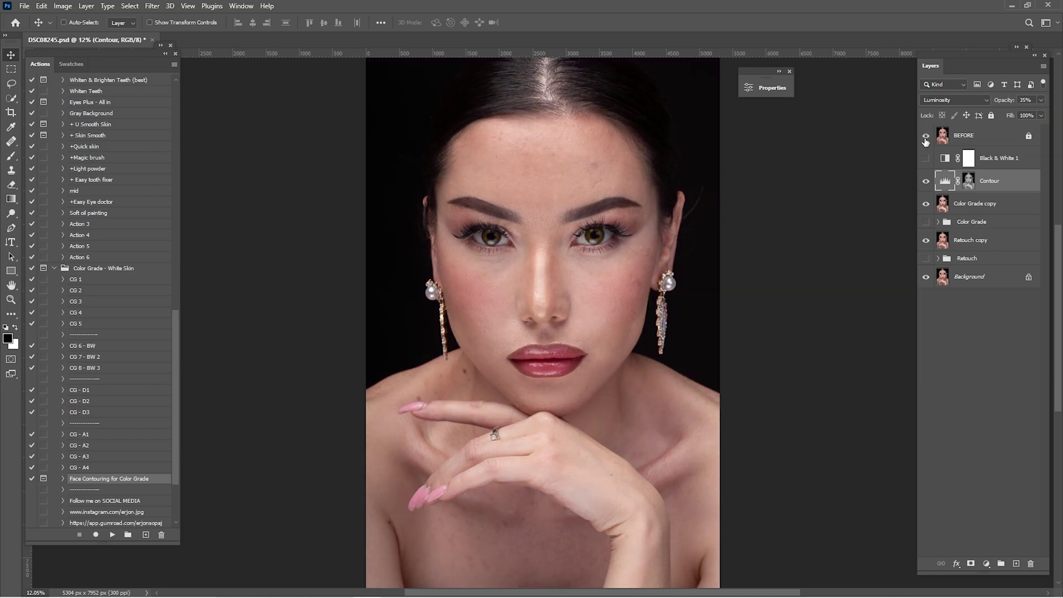
click(925, 138)
click(925, 139)
click(925, 138)
key(z)
drag(530, 252, 579, 292)
click(926, 142)
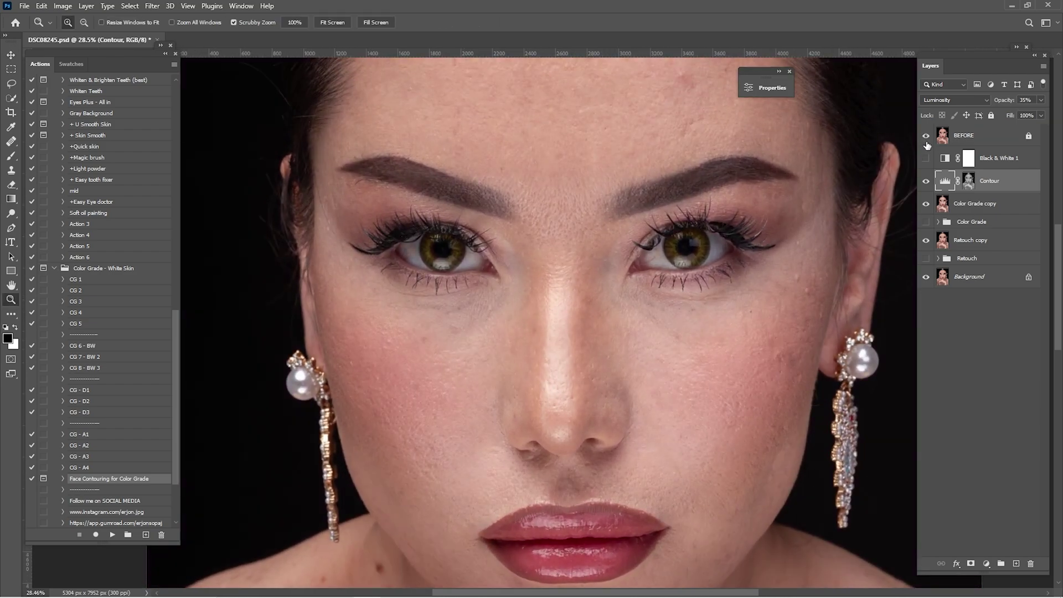
click(926, 138)
Step: Compare the forehead, eyes, nose, cheek and lips close up with the BEFORE layer, ending on the full portrait
drag(634, 114, 666, 214)
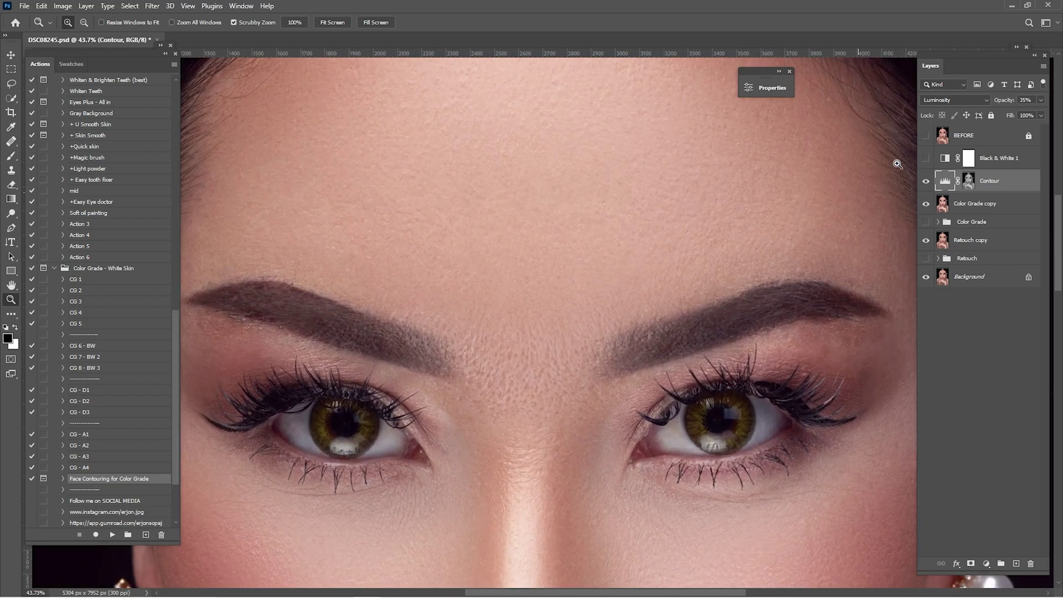
click(927, 138)
click(927, 138)
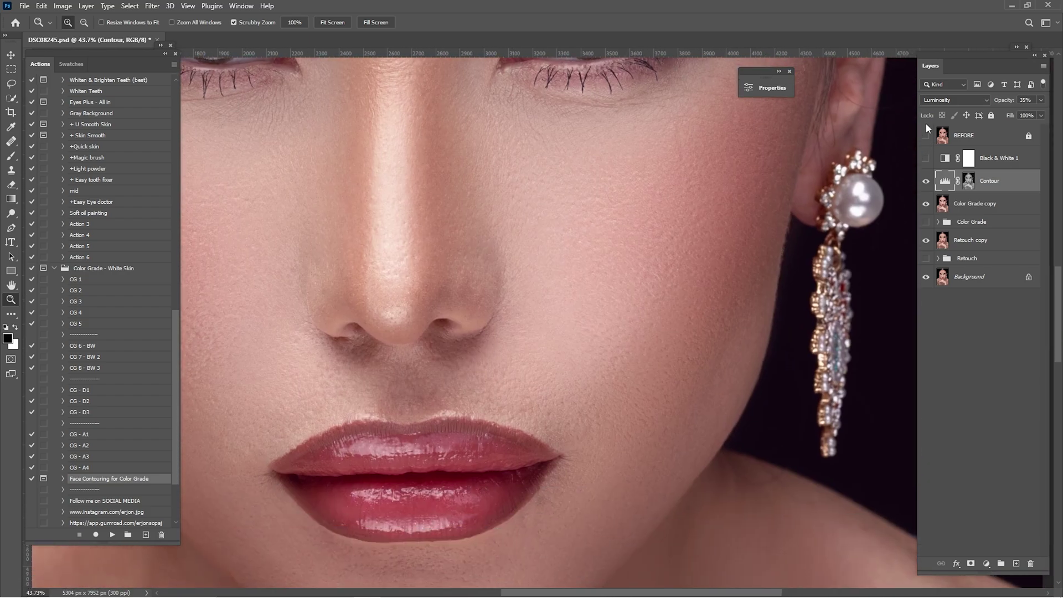
click(927, 136)
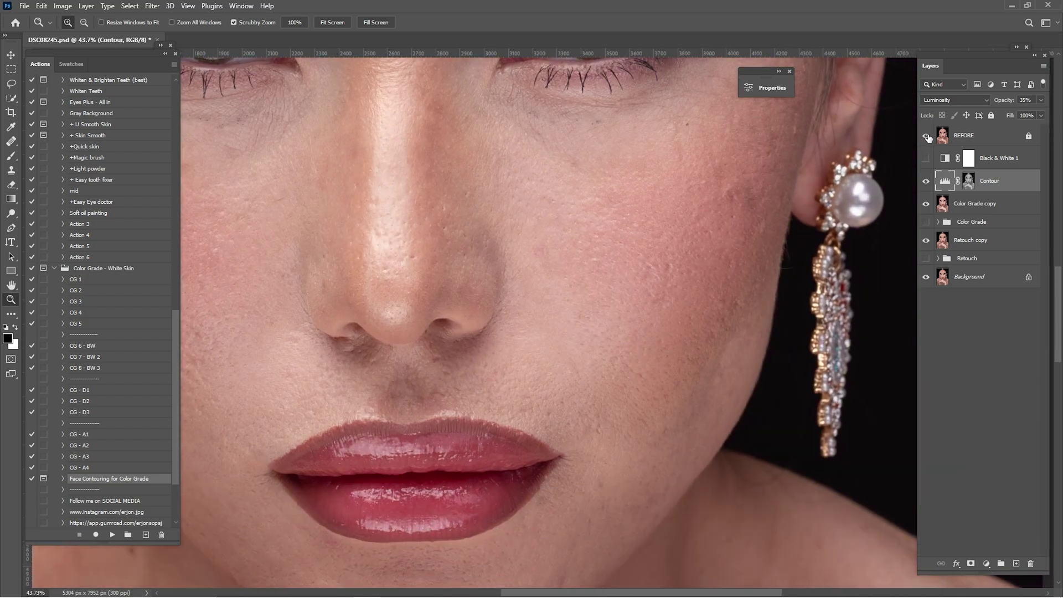
click(927, 137)
click(928, 137)
click(927, 137)
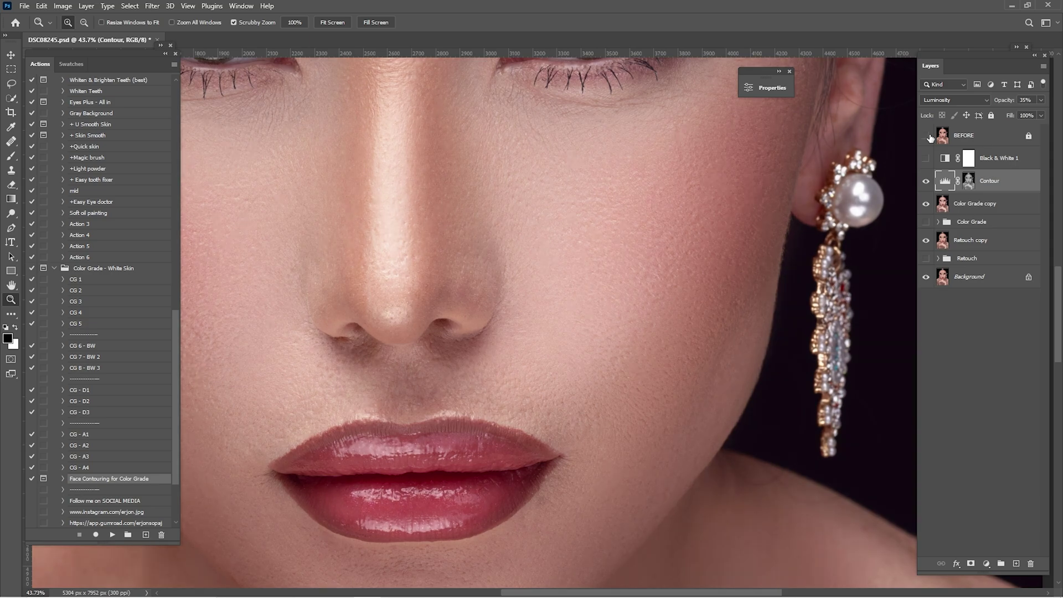
key(ctrl+0)
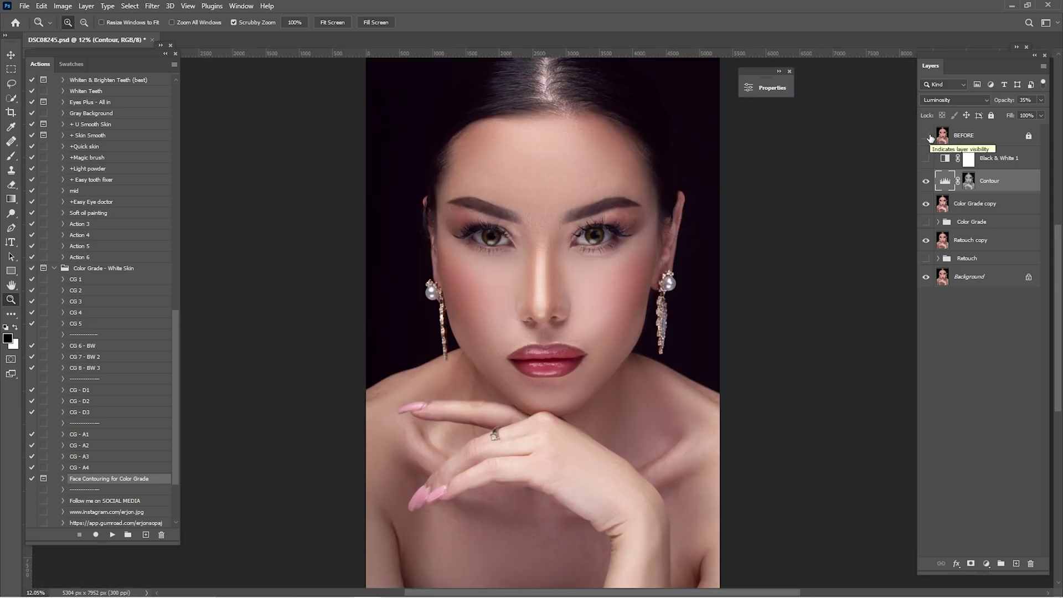